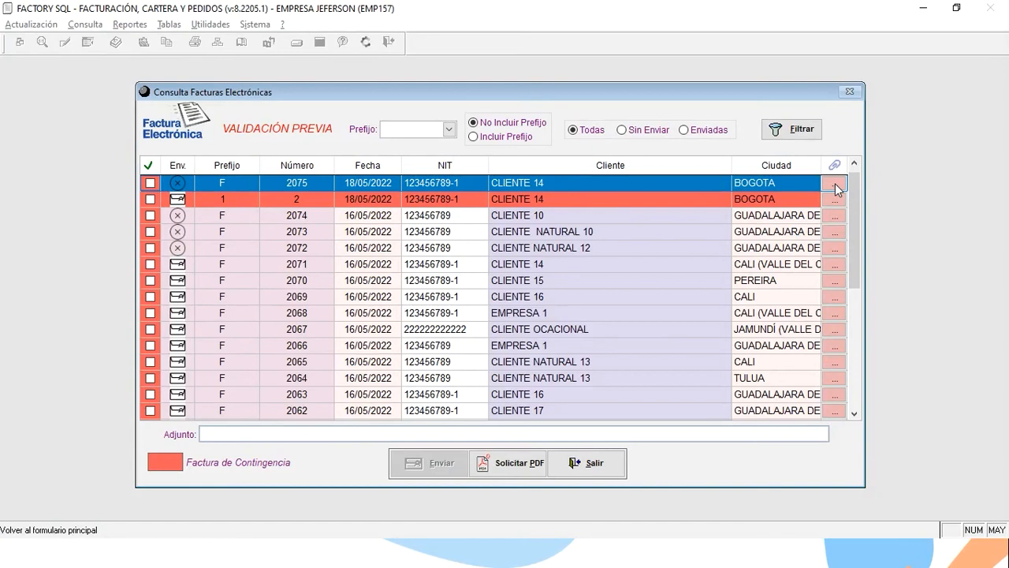
# Browse the electronic invoice rows down to invoice 2074 for CLIENTE 10, then close Consulta Facturas Electrónicas.
pyautogui.press('Down')
pyautogui.press('Down')
pyautogui.press('Down')
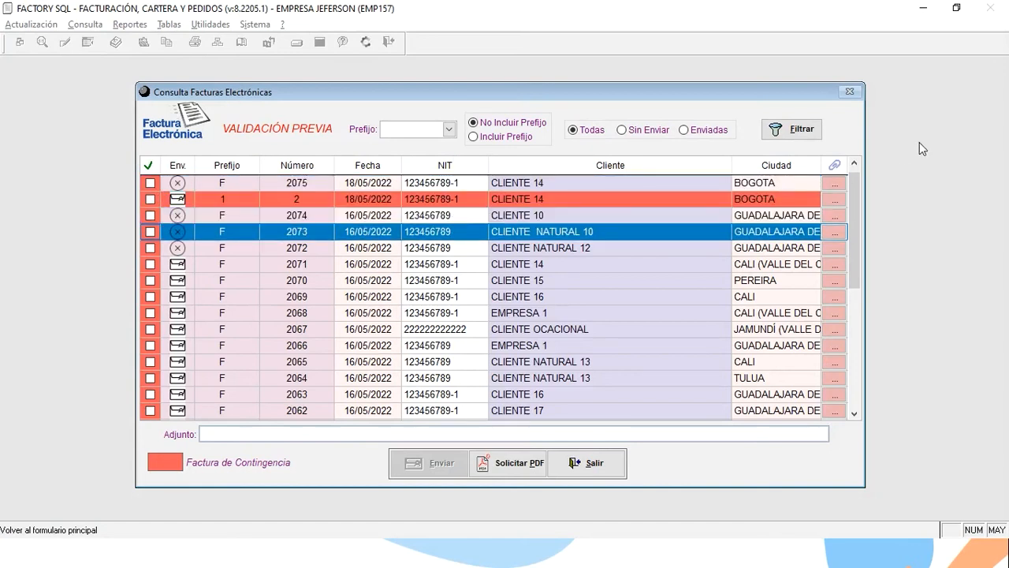
pyautogui.click(289, 202)
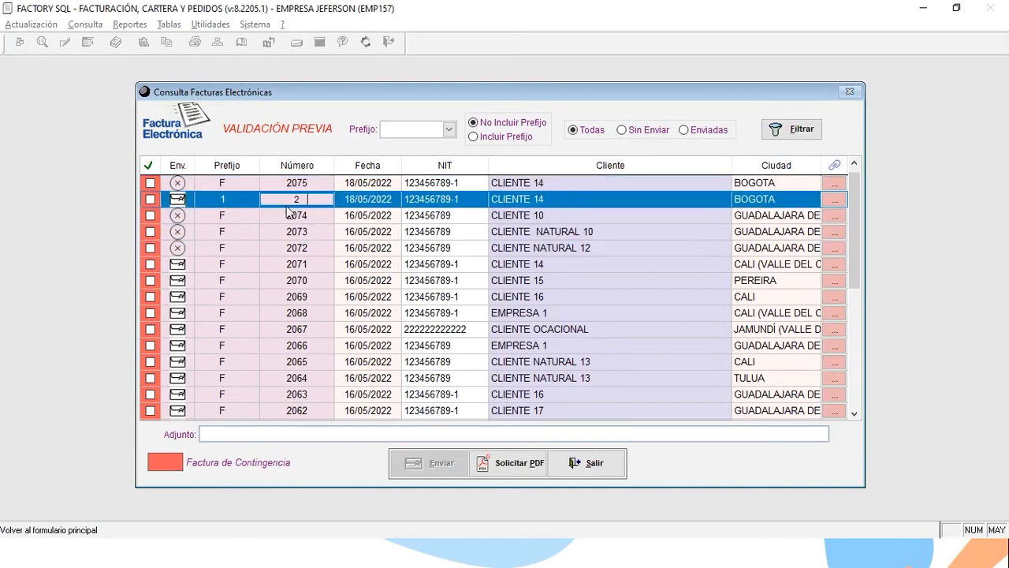
pyautogui.press('Down')
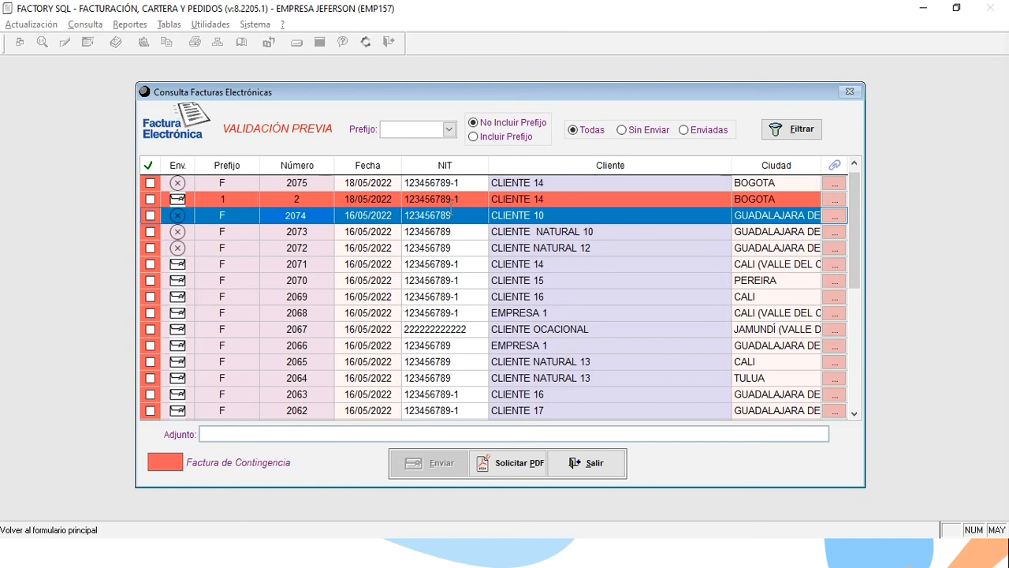
pyautogui.click(580, 472)
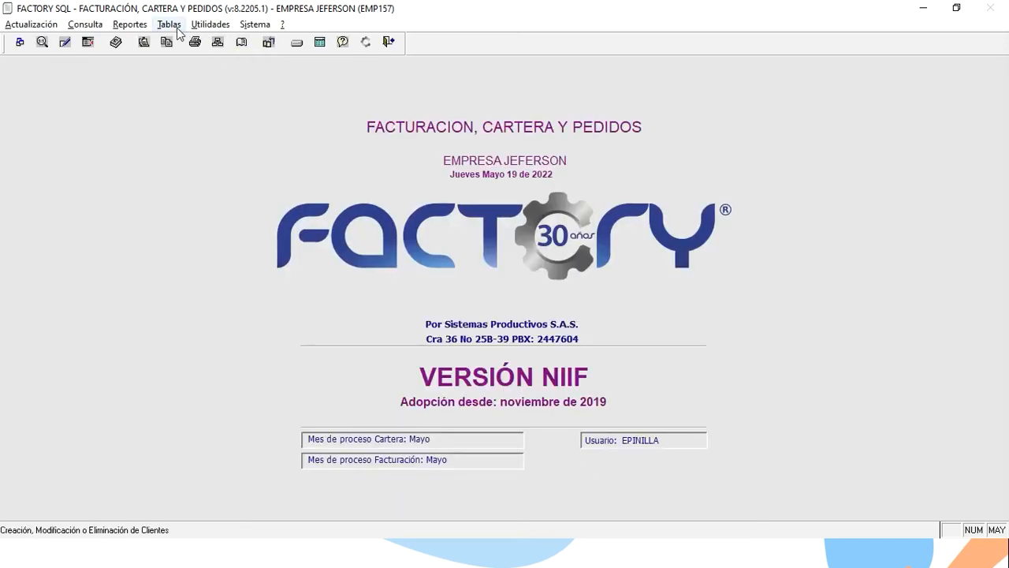
# In Tablas > Prefijos for FACTURAS, open the 001C contingency range for modification, accepting the notice.
pyautogui.click(168, 24)
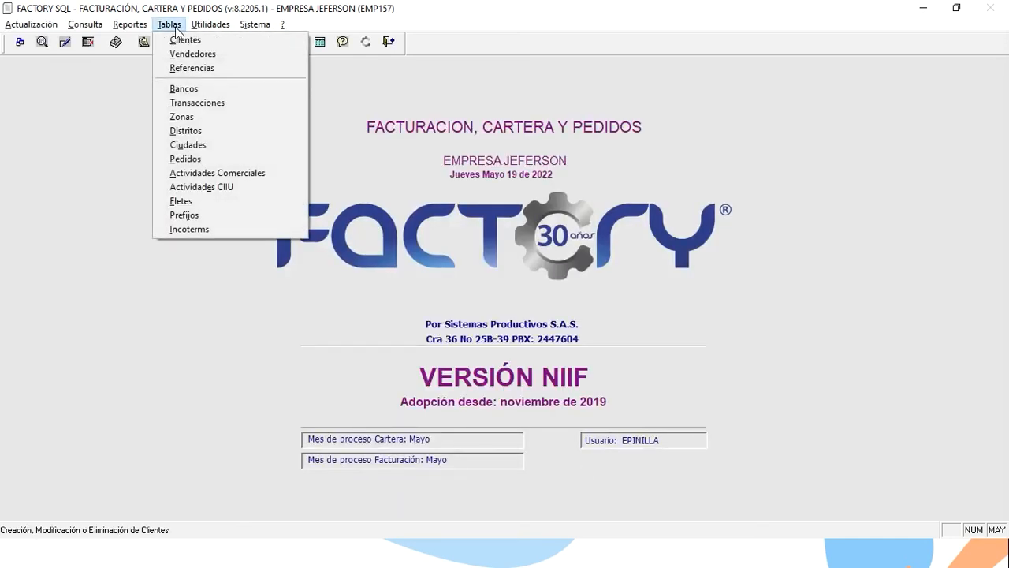
pyautogui.click(207, 216)
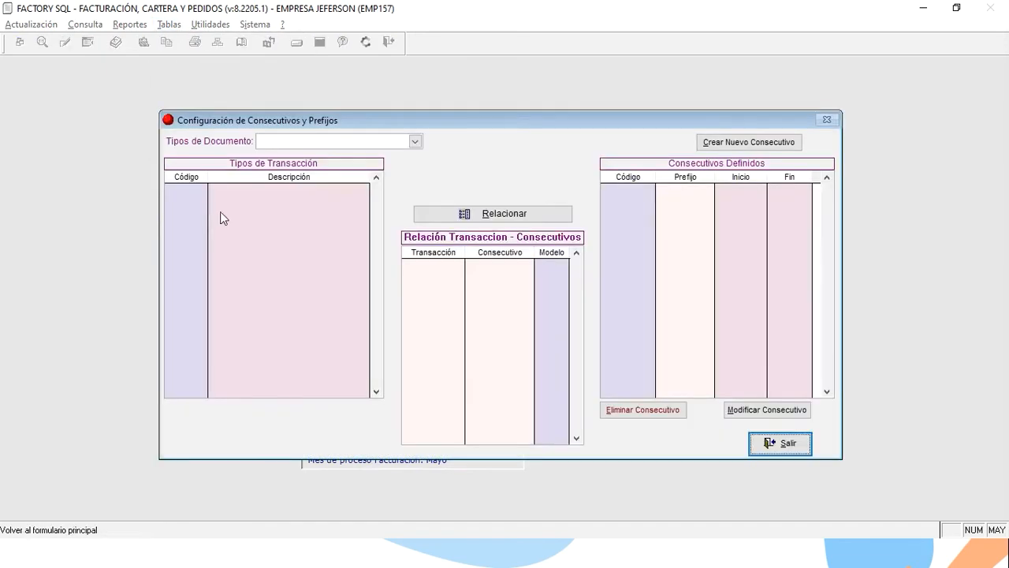
pyautogui.click(414, 141)
pyautogui.click(400, 155)
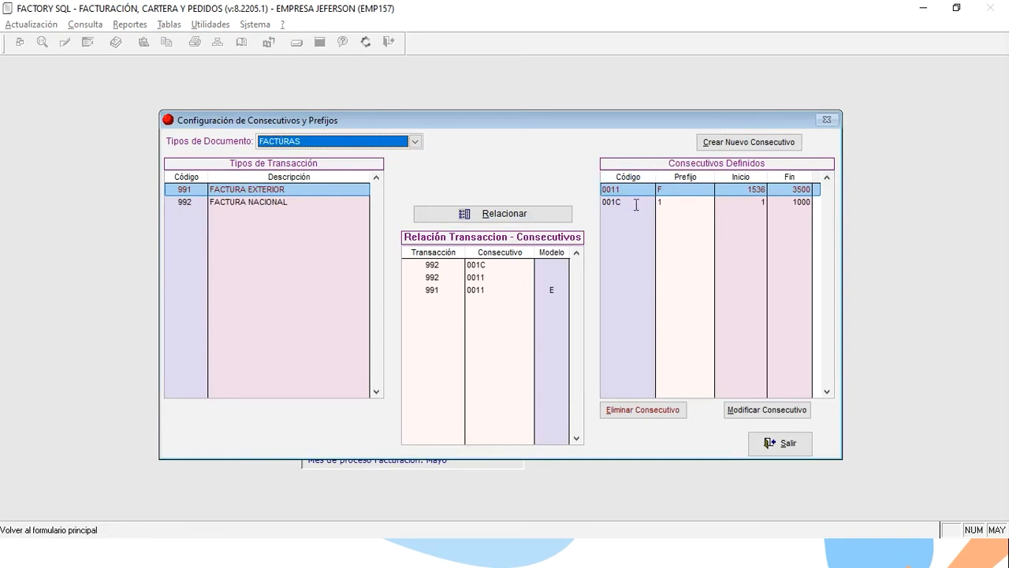
pyautogui.click(636, 203)
pyautogui.click(764, 412)
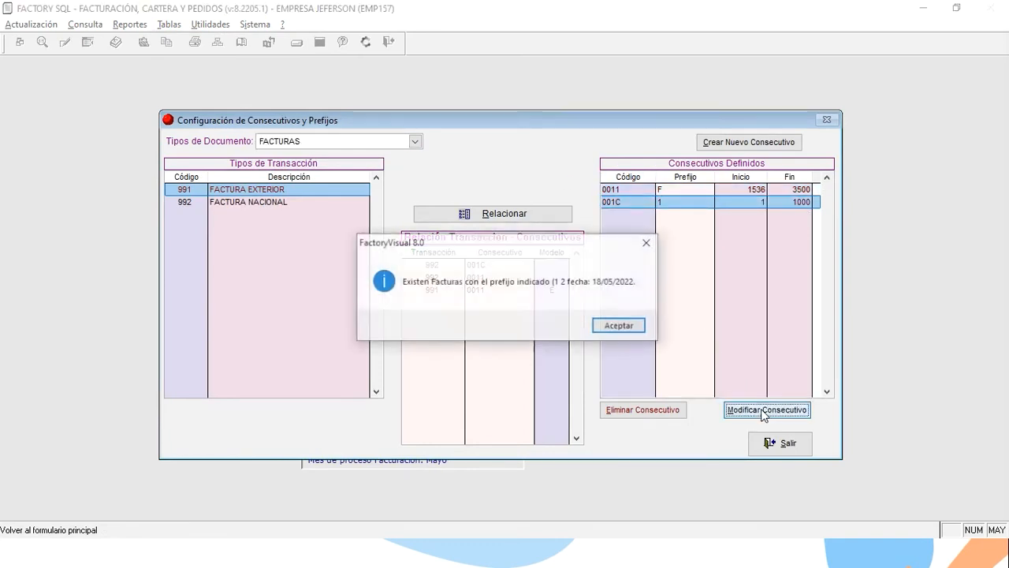
pyautogui.click(619, 327)
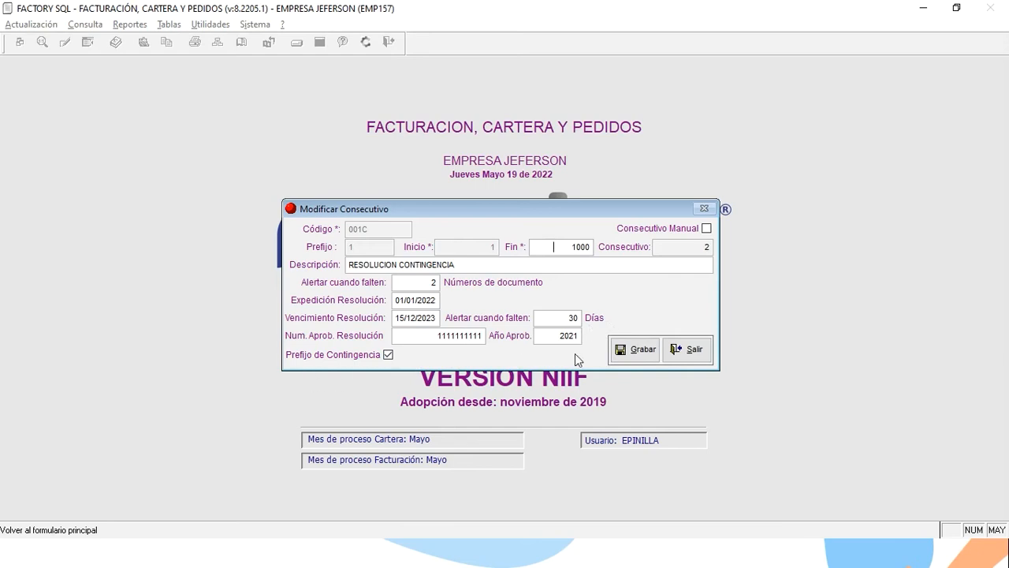
# Save the 001C consecutive and exit Configuración de Consecutivos y Prefijos.
pyautogui.click(633, 354)
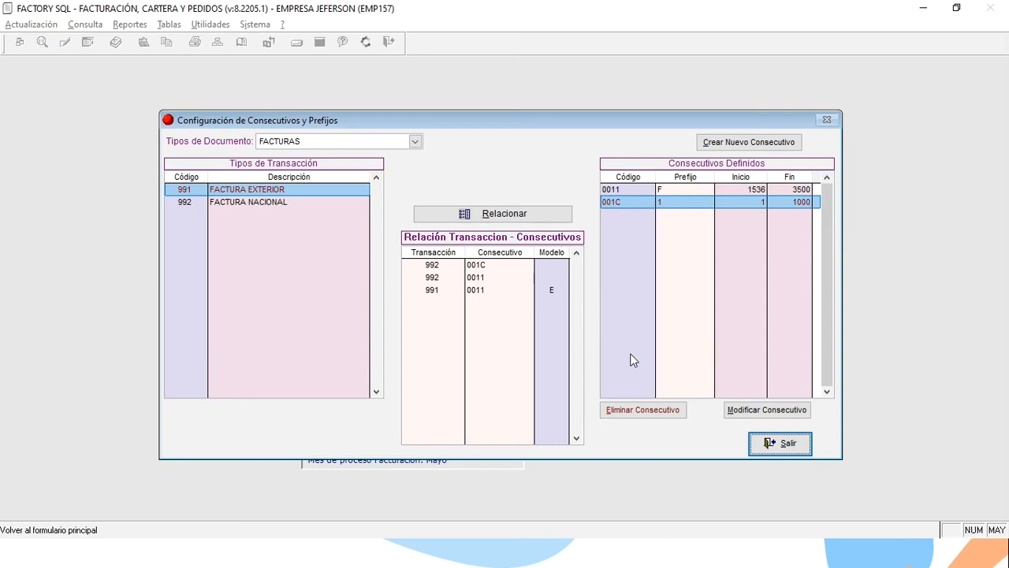
pyautogui.click(771, 444)
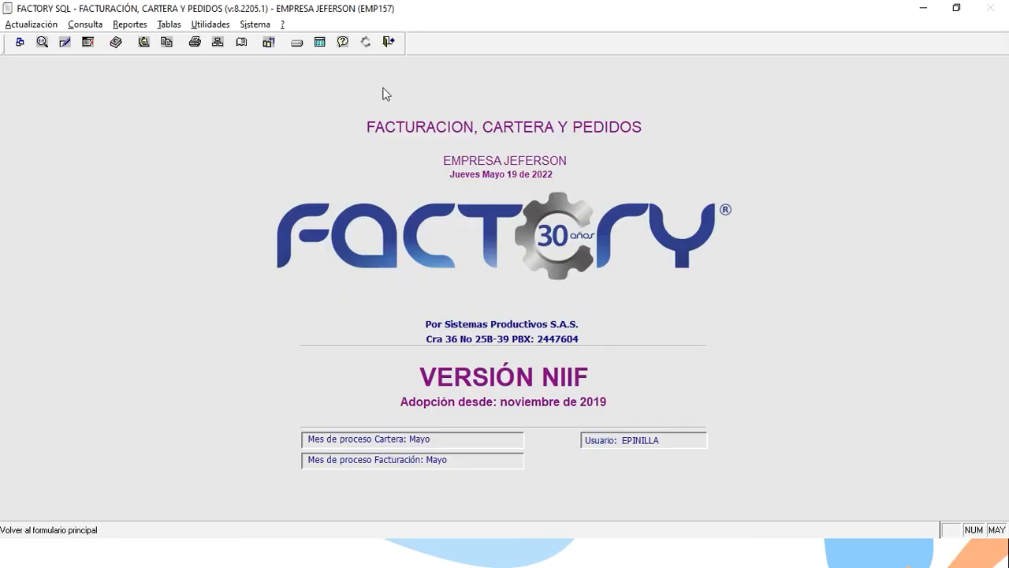
# Edit CLIENTE 10 (code 1000) in Maestro de clientes, check its e-mail field, and open its Contactos list.
pyautogui.click(181, 28)
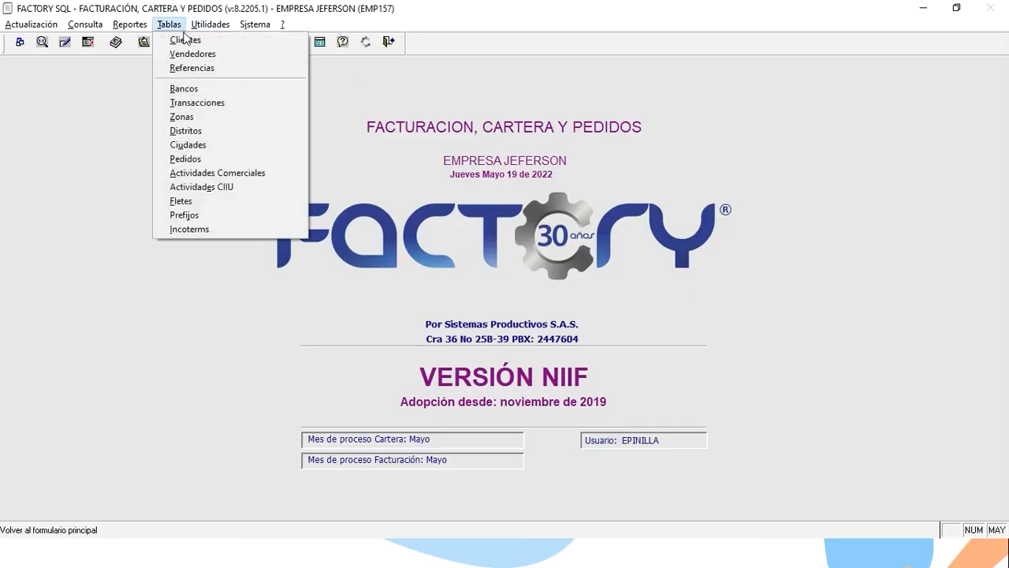
pyautogui.click(183, 38)
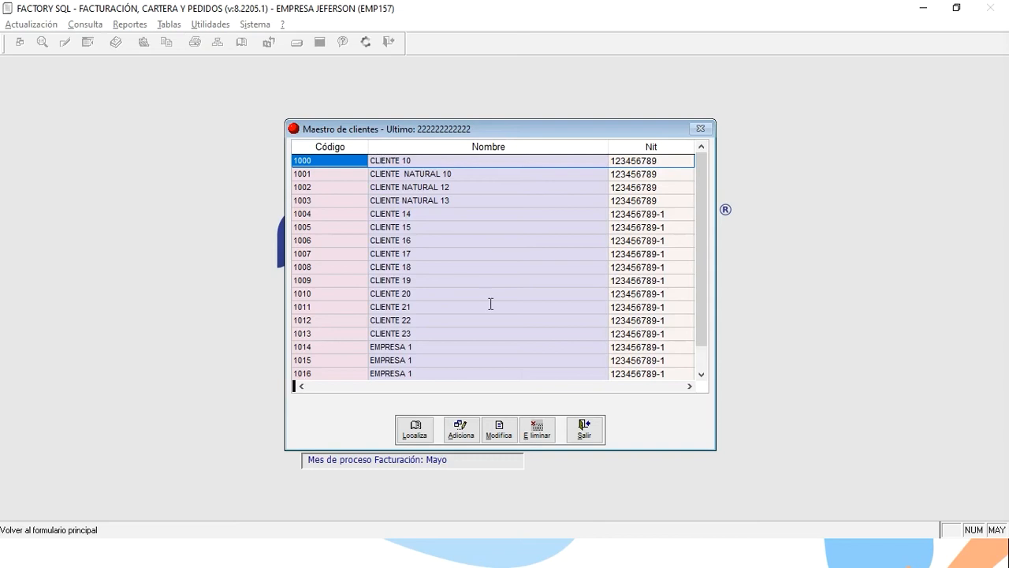
pyautogui.click(505, 431)
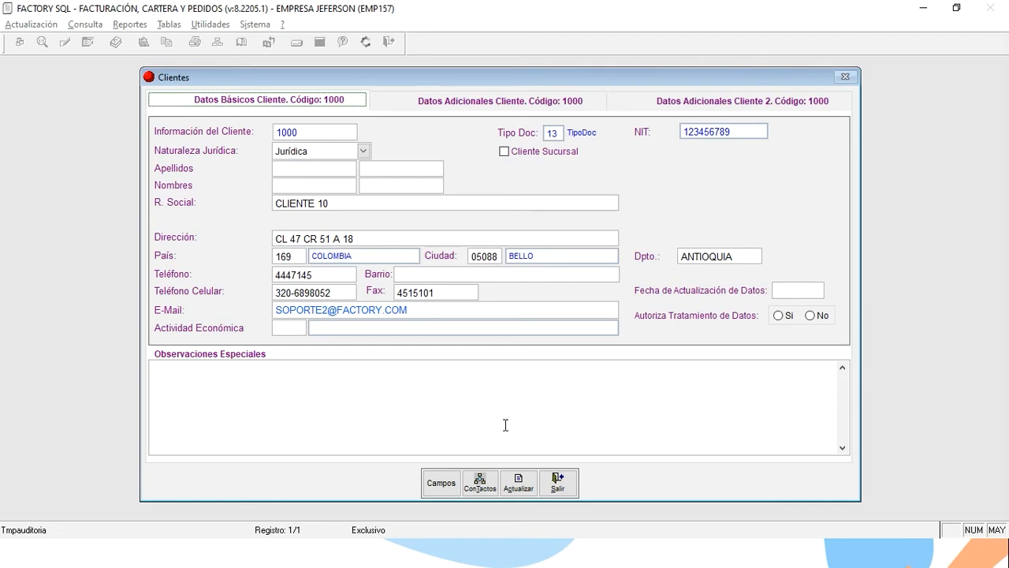
pyautogui.click(449, 313)
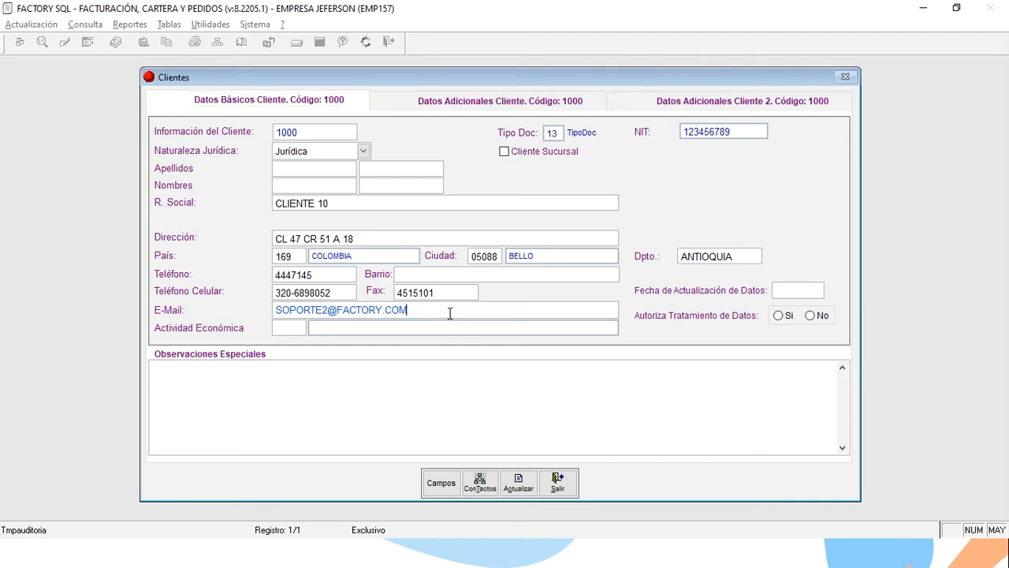
pyautogui.doubleClick(450, 313)
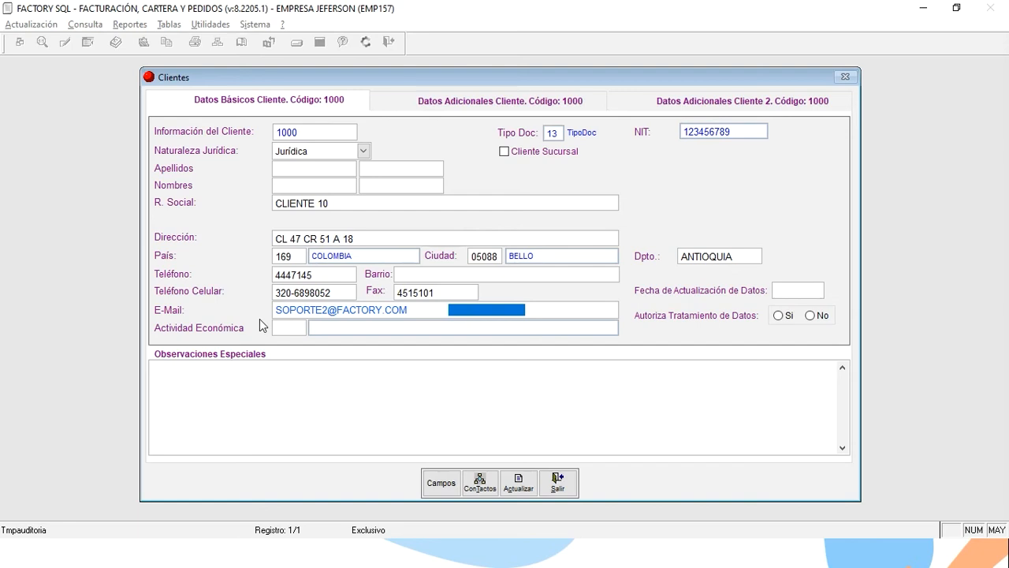
pyautogui.click(481, 481)
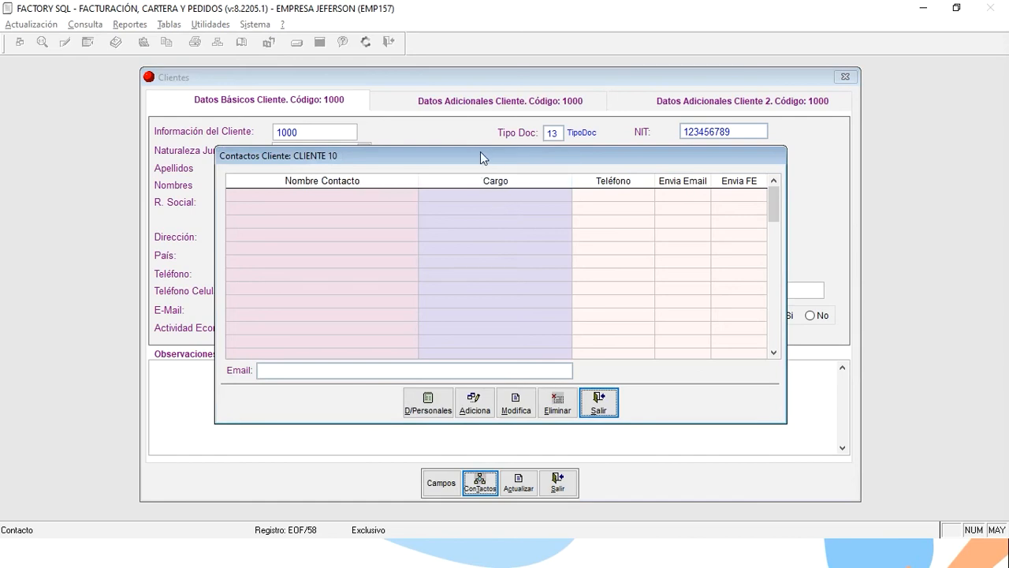
# Add contact FACTURACION with the billing support e-mail address and Envia Email FE ticked.
pyautogui.click(475, 402)
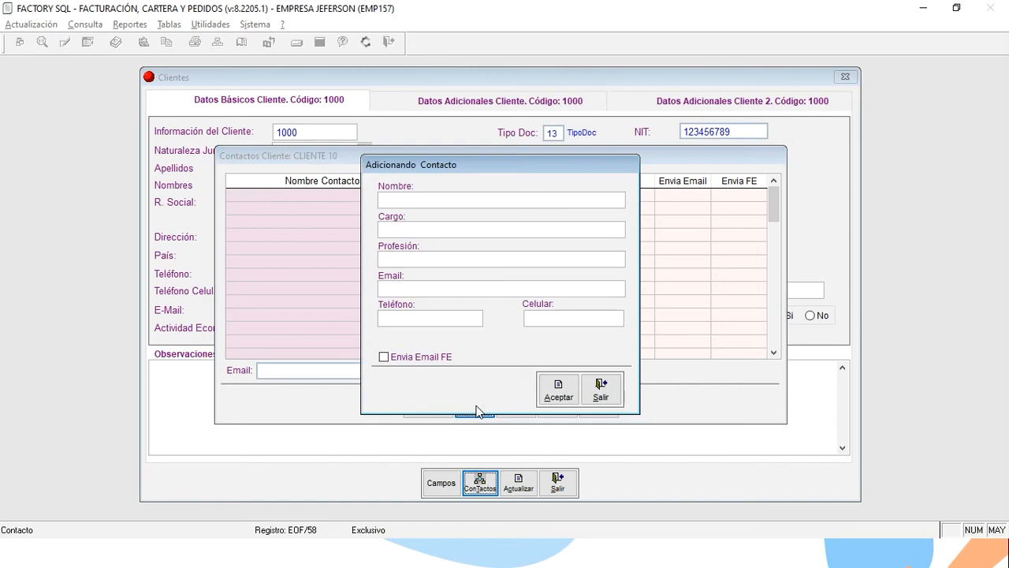
pyautogui.write('FACTURACION')
pyautogui.click(449, 287)
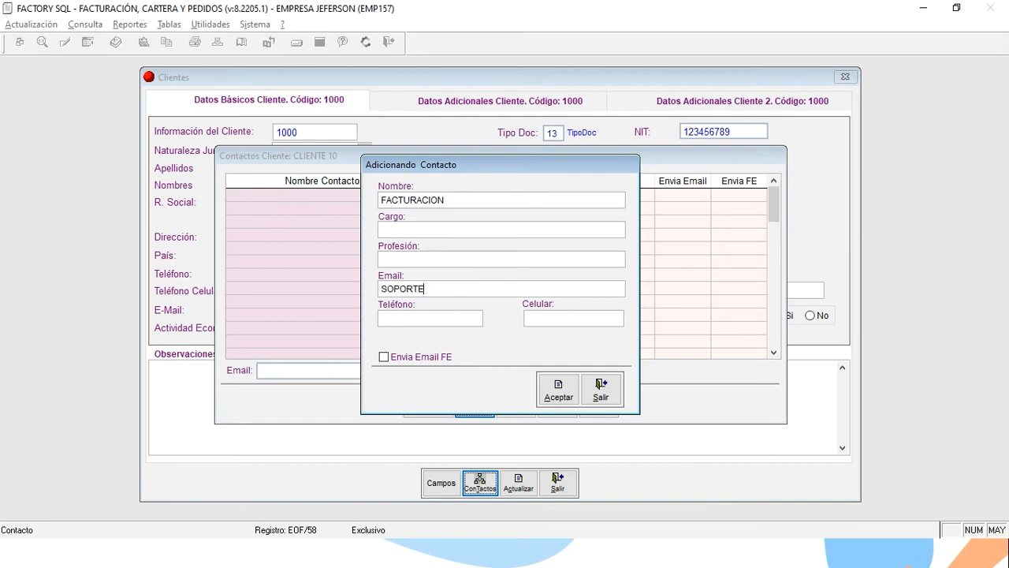
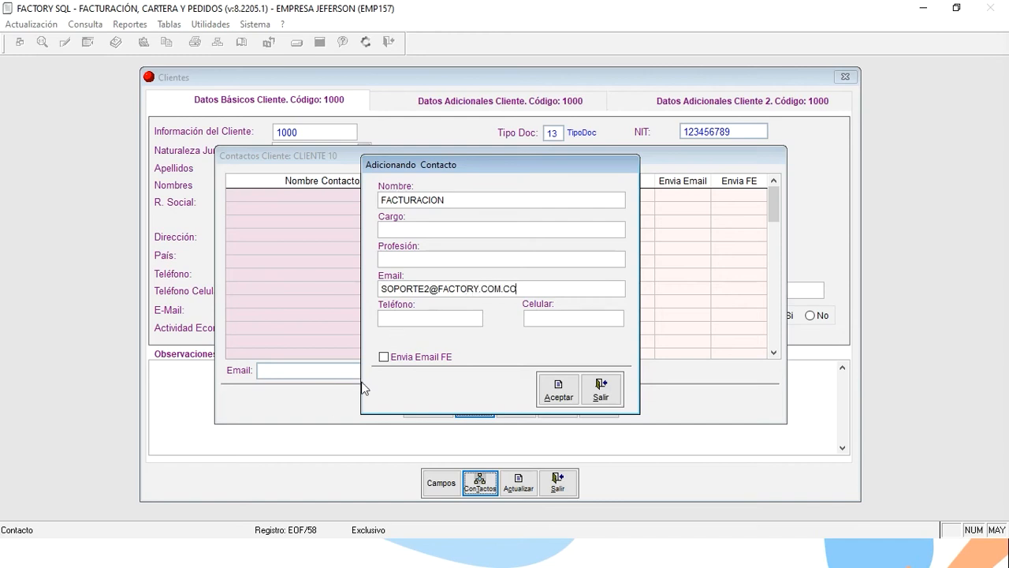
pyautogui.click(394, 361)
pyautogui.click(552, 388)
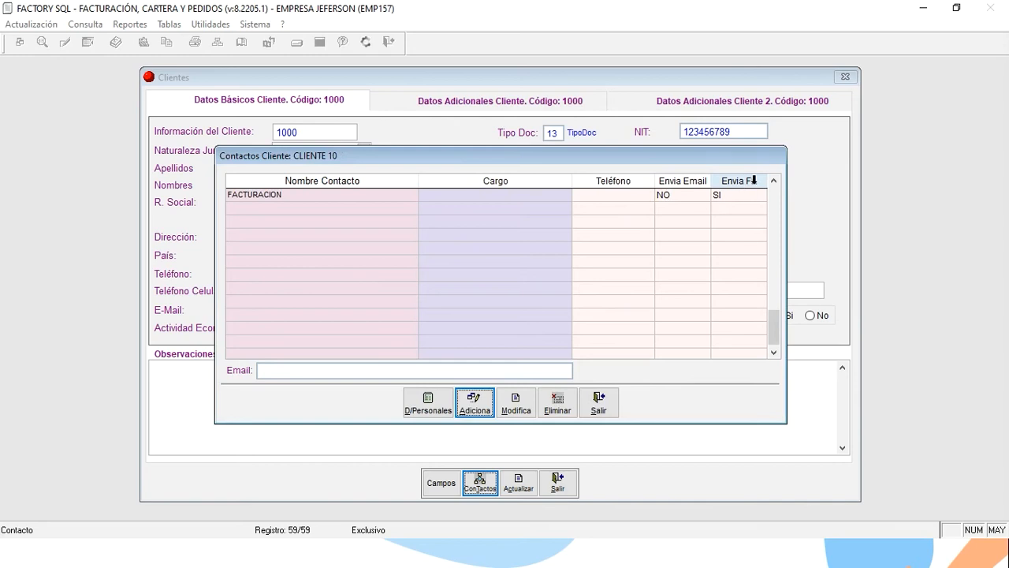
# Check the FACTURACION contact's Envia FE value, then close CLIENTE 10's contacts list.
pyautogui.moveTo(585, 157); pyautogui.dragTo(643, 160)
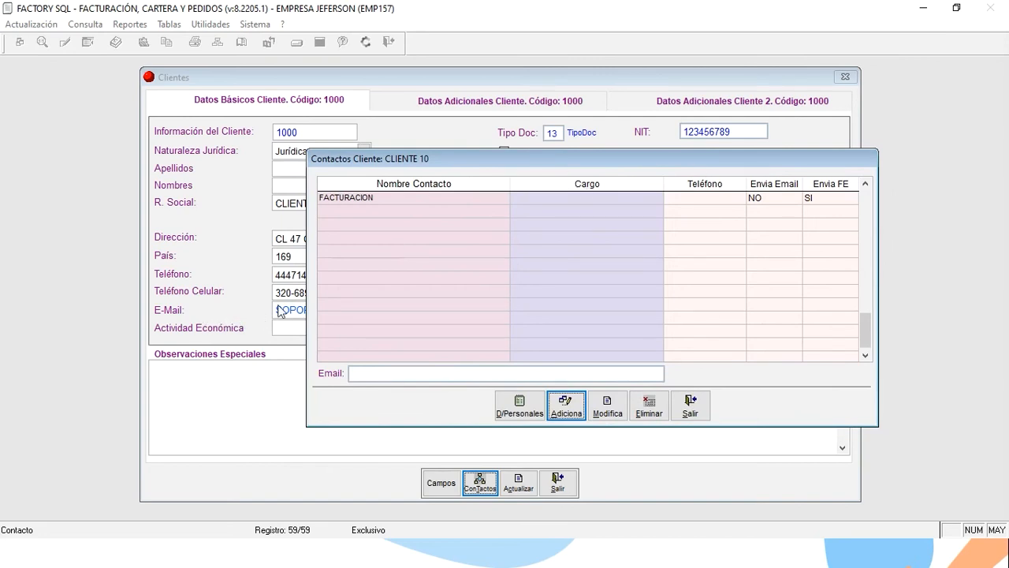
pyautogui.click(545, 202)
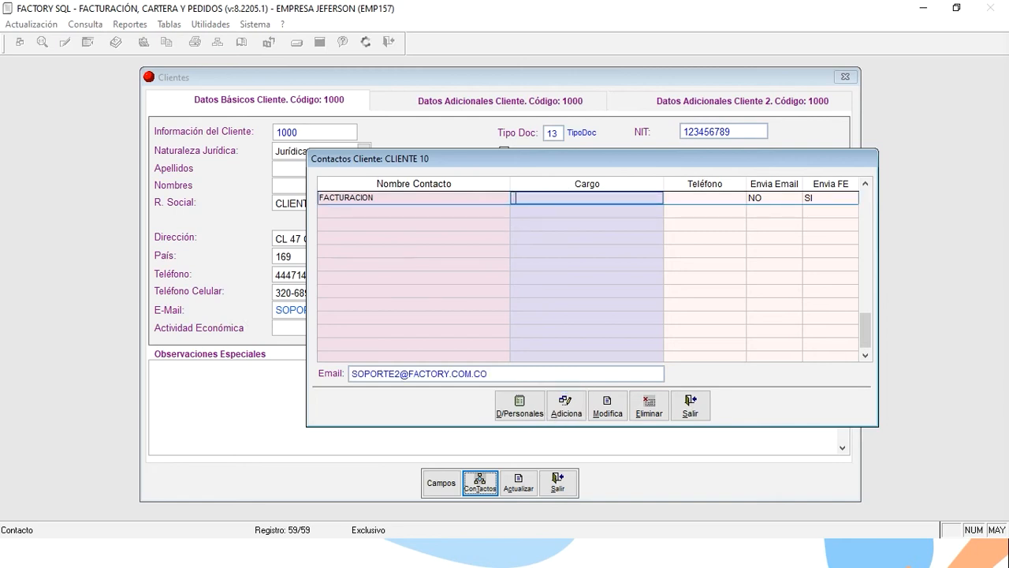
pyautogui.press('Tab')
pyautogui.press('Tab')
pyautogui.press('Tab')
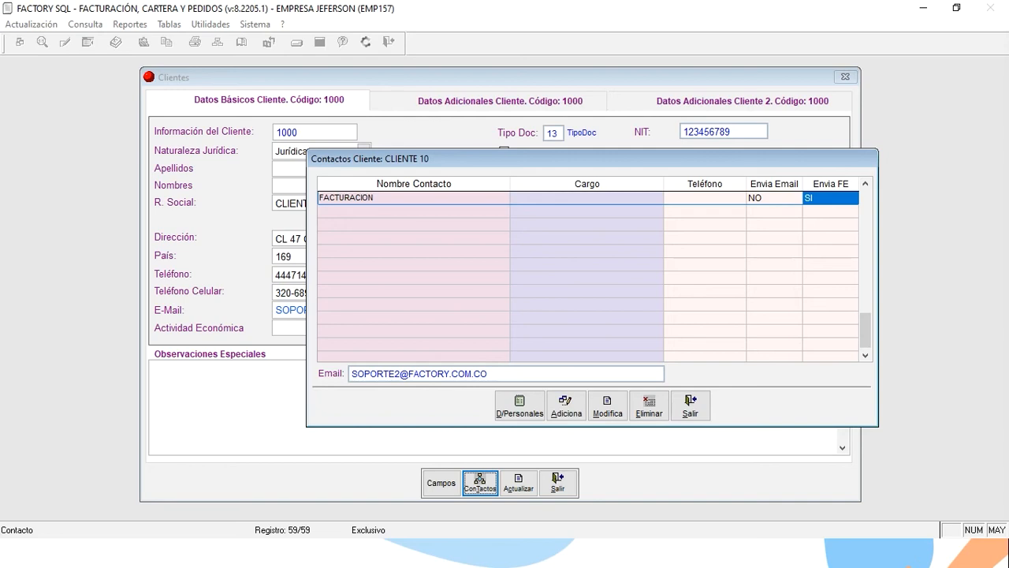
pyautogui.press('Escape')
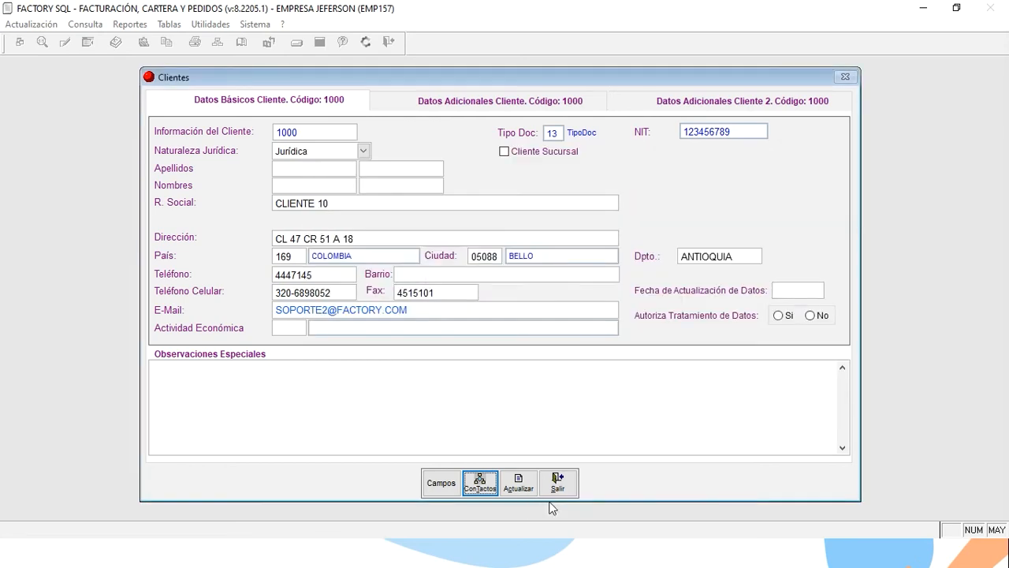
# Close CLIENTE 10's record, select CLIENTE 19, and exit the client master list.
pyautogui.click(557, 483)
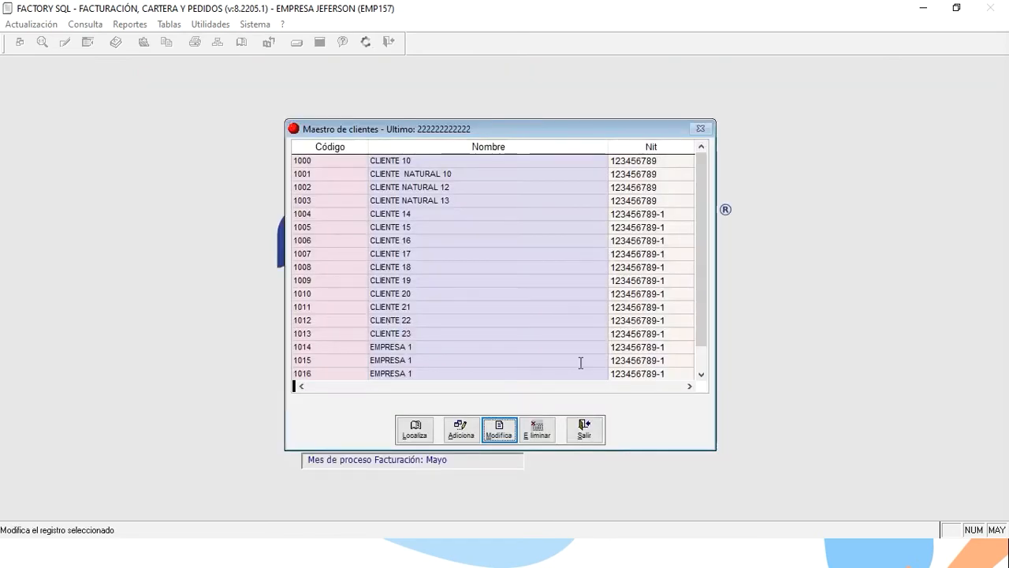
pyautogui.click(536, 281)
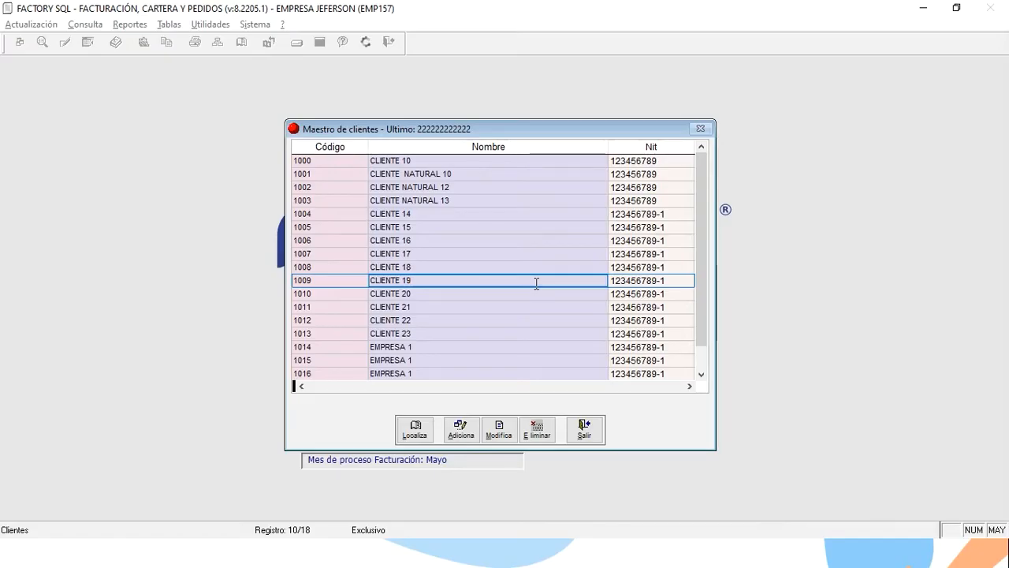
pyautogui.click(584, 430)
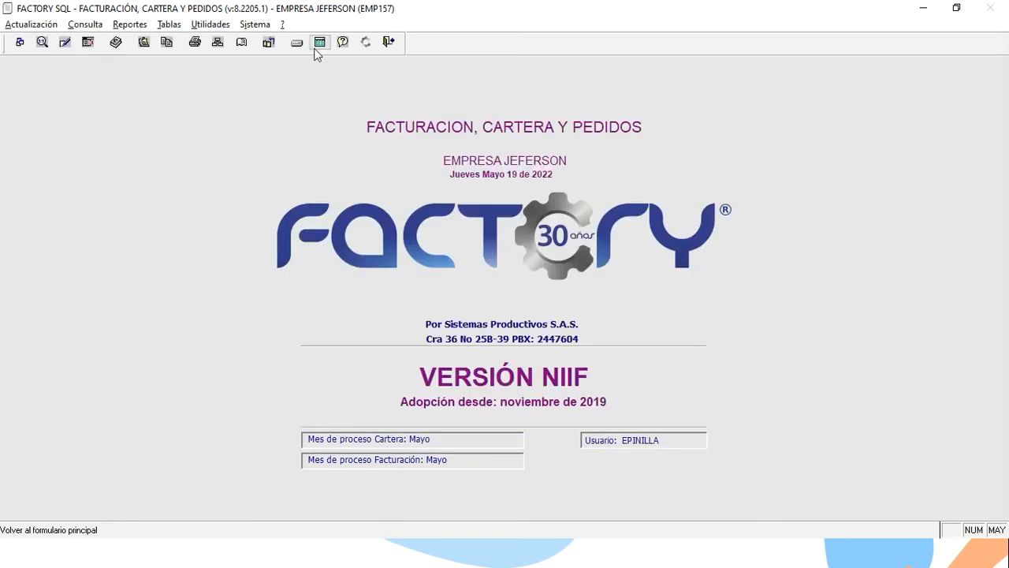
# Open Sistema > Configuración de Facturación Electrónica to view operator FACTURA1's parameters.
pyautogui.click(255, 24)
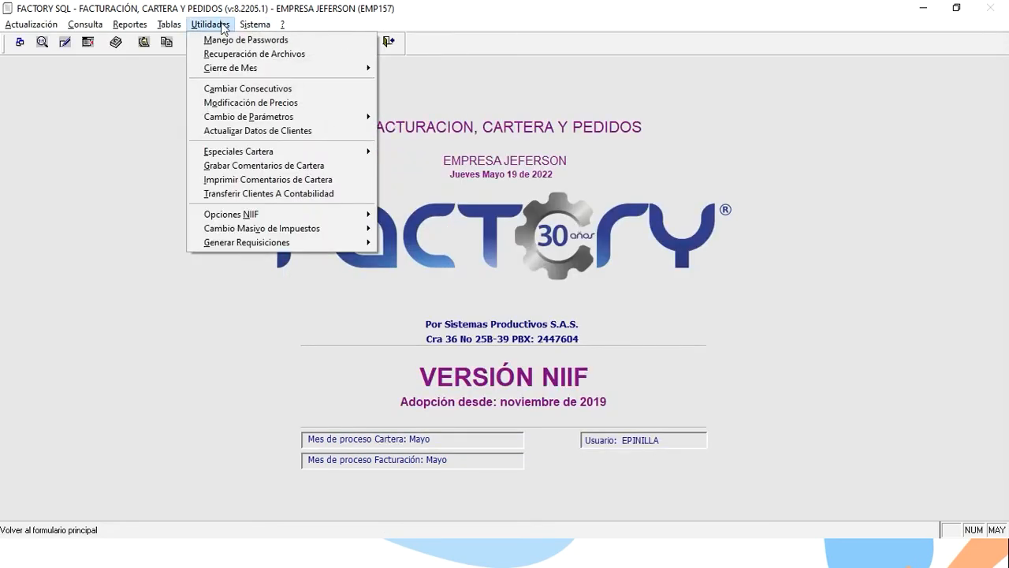
pyautogui.moveTo(340, 119)
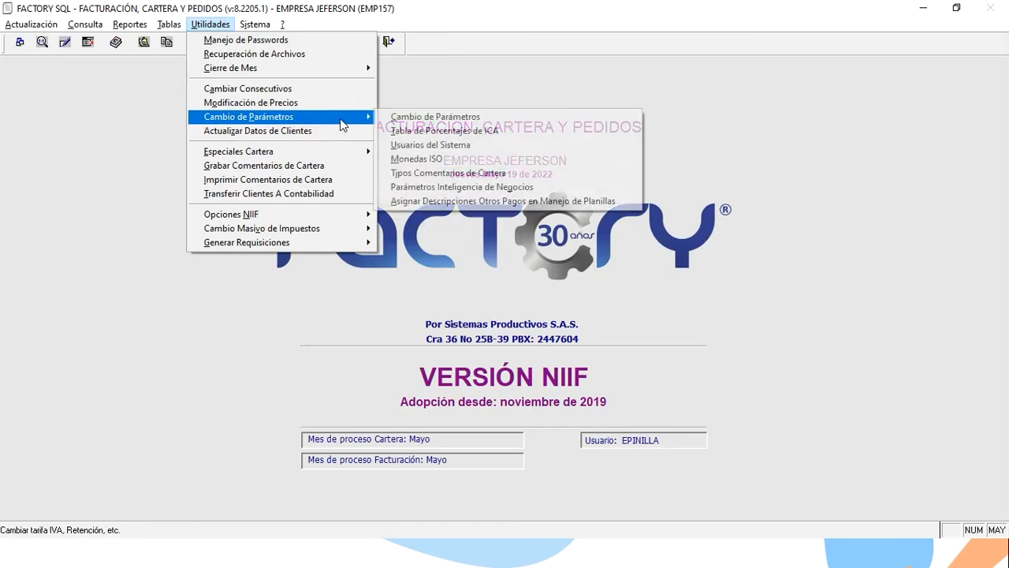
pyautogui.moveTo(264, 25)
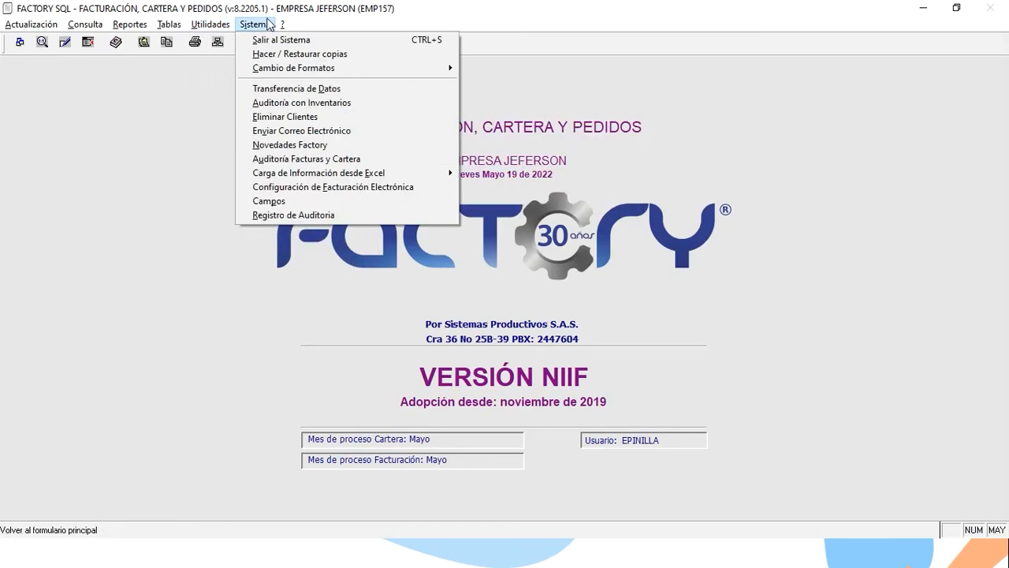
pyautogui.click(319, 188)
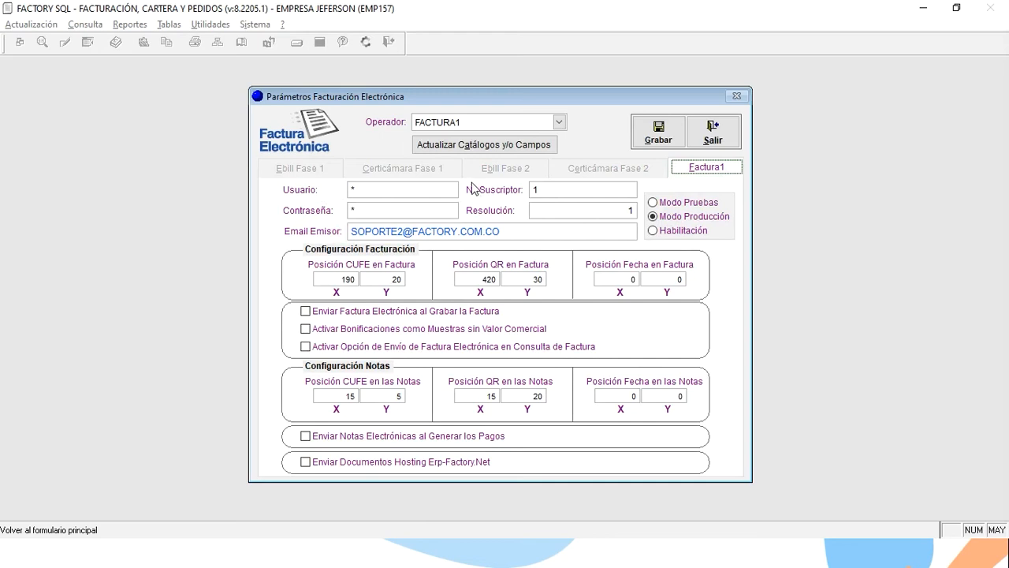
# Review the Factura1 resolution and sender e-mail fields, then save the electronic invoicing parameters.
pyautogui.click(566, 211)
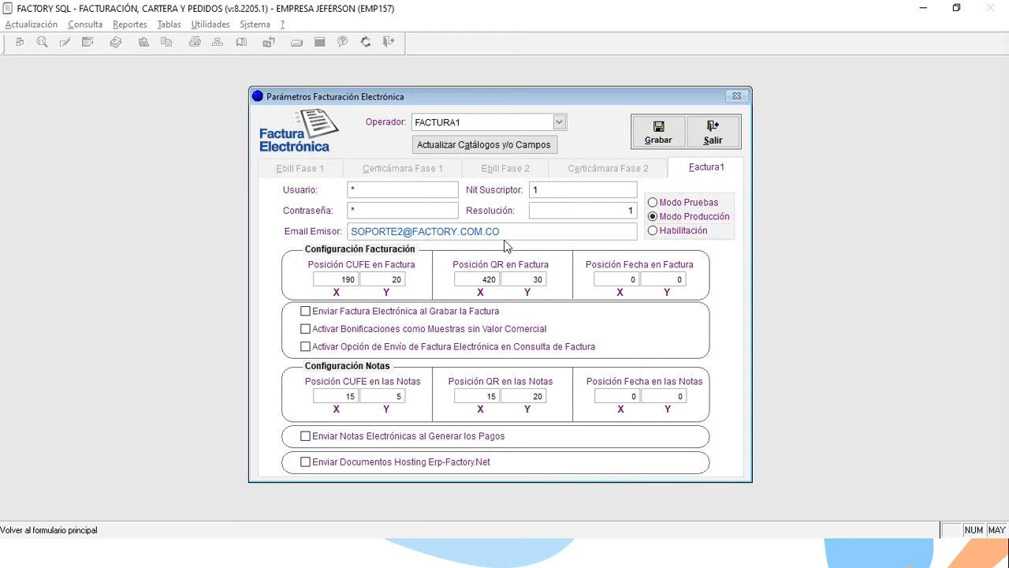
pyautogui.moveTo(511, 231); pyautogui.dragTo(344, 236)
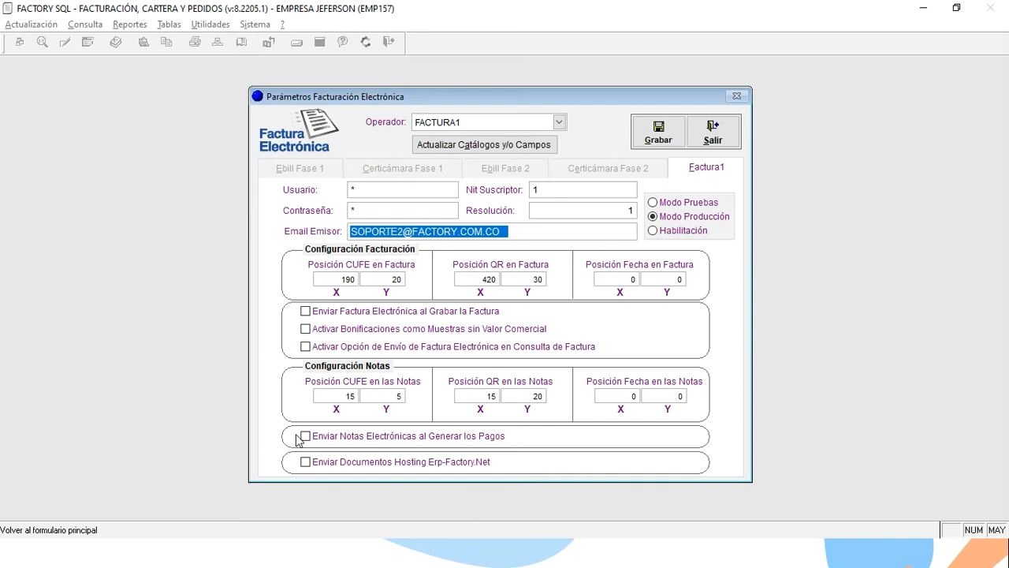
pyautogui.click(656, 130)
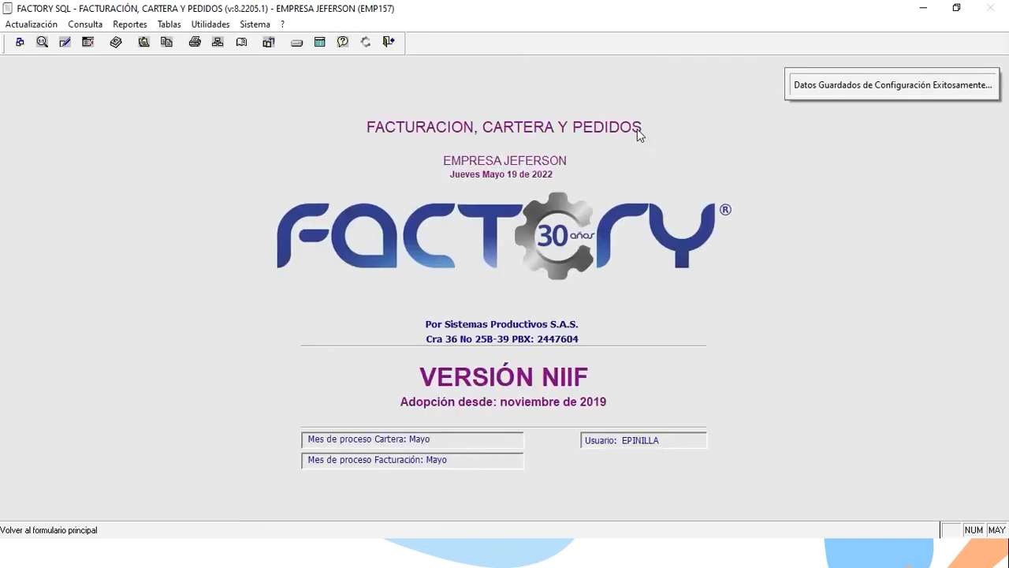
pyautogui.hotkey('alt', 'Tab')
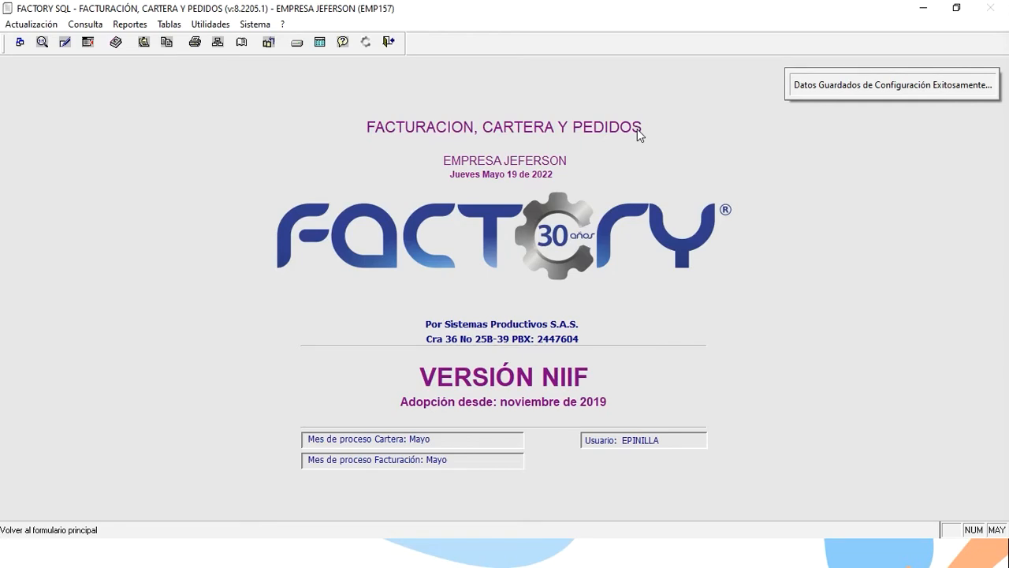
# Open the Actualización menu with Facturación highlighted.
pyautogui.hotkey('alt', 'a')
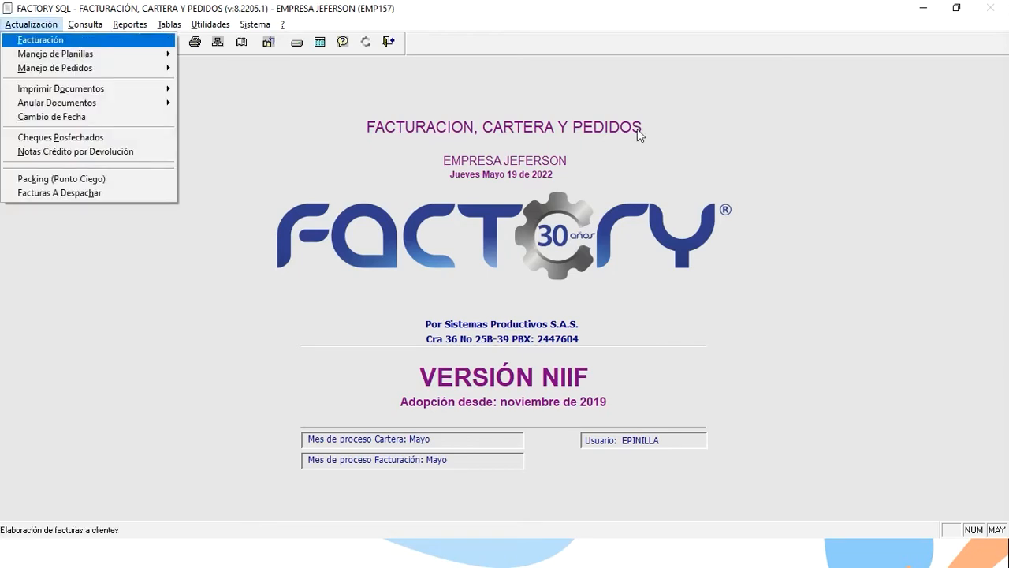
# Start national invoice 2076 (type 2, prefix 0011) for CLIENTE 10 via the client lookup.
pyautogui.press('Return')
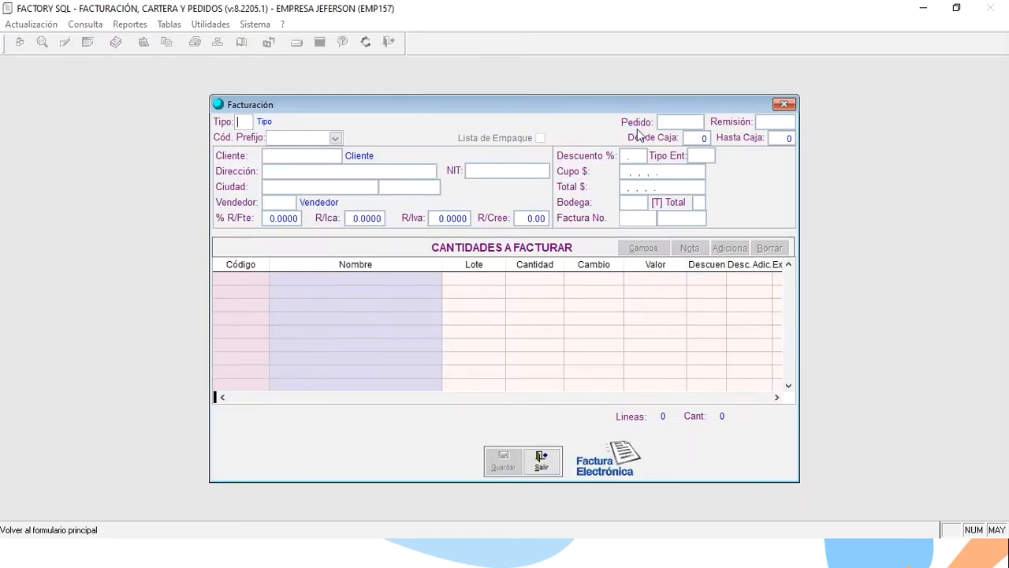
pyautogui.write('2')
pyautogui.press('Return')
pyautogui.press('Down')
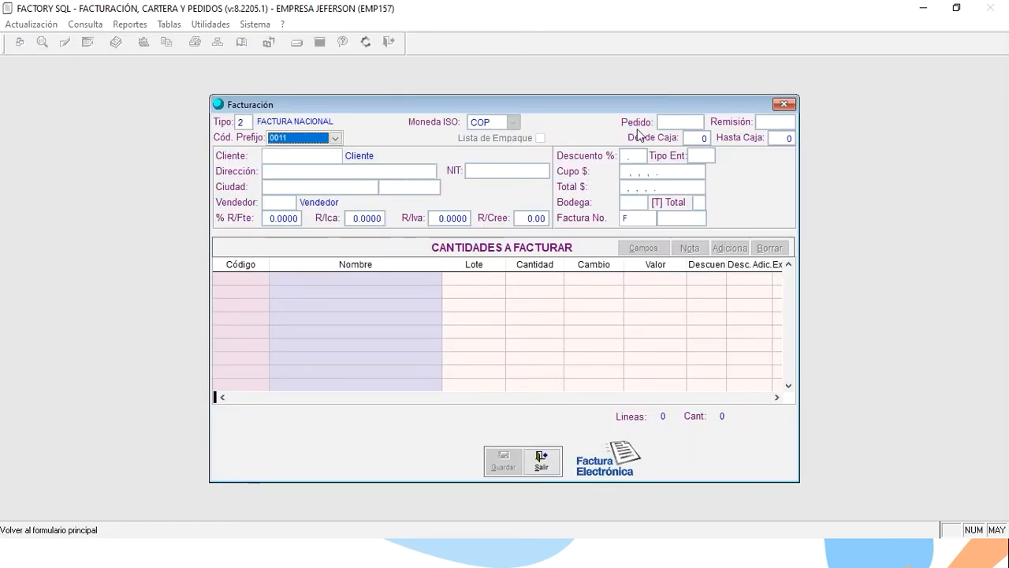
pyautogui.press('Return')
pyautogui.write('+')
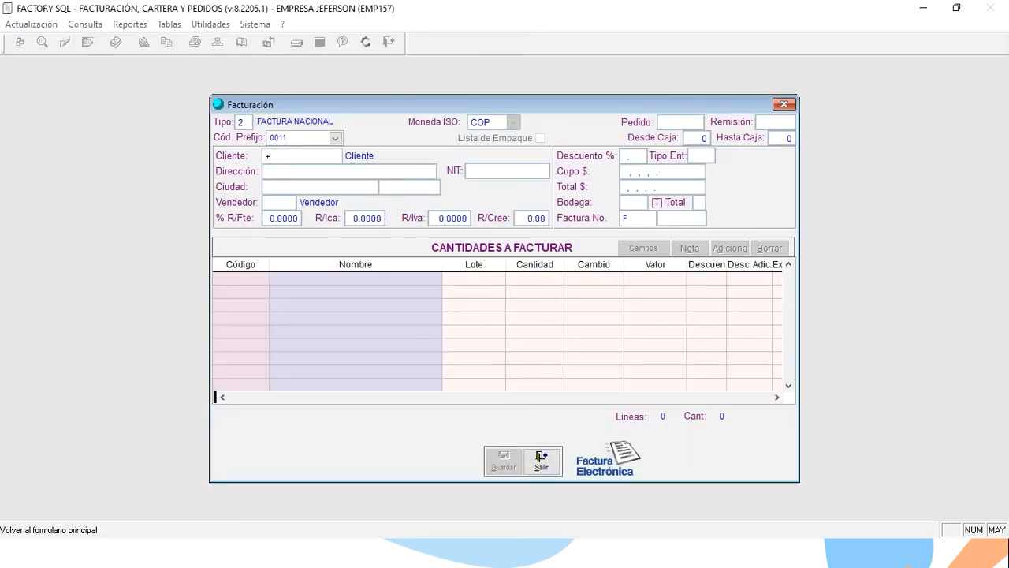
pyautogui.press('Return')
pyautogui.press('Return')
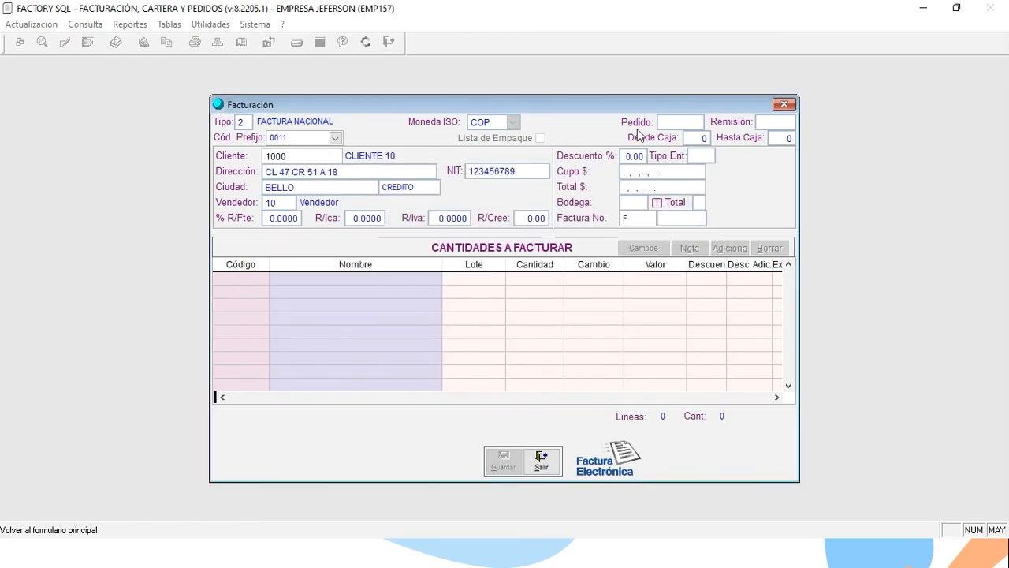
pyautogui.press('Return')
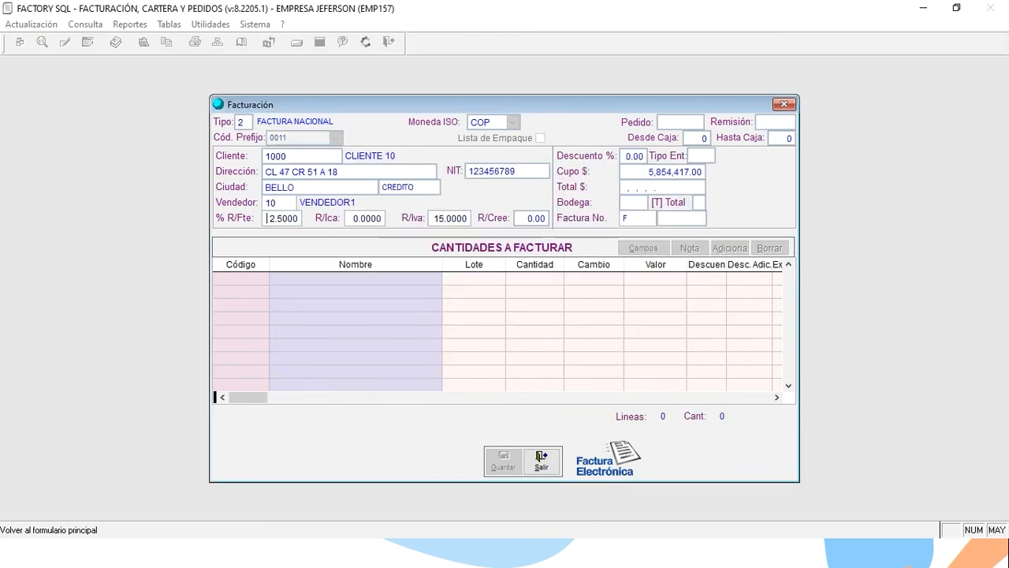
pyautogui.press('Return')
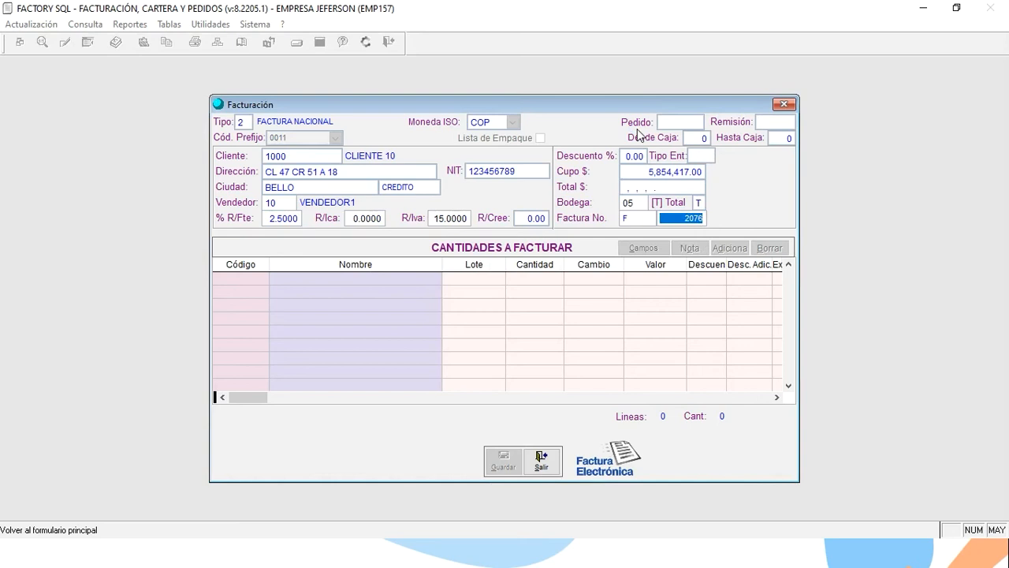
pyautogui.press('Return')
# Add one PRODUCTO 10 line, quantity 1 at 10,000, and continue to the invoice's closing details.
pyautogui.press('Return')
pyautogui.write('+')
pyautogui.press('Return')
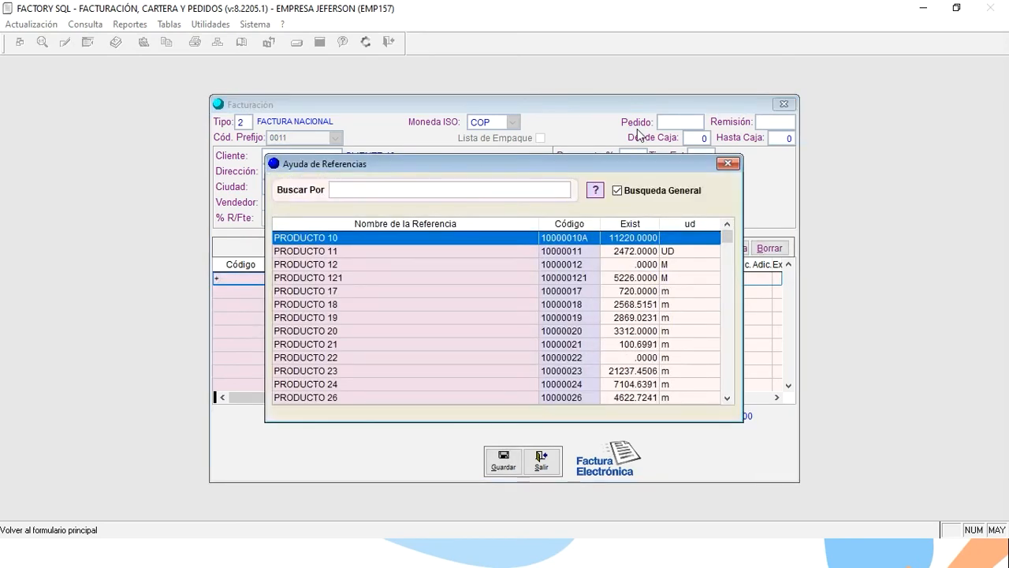
pyautogui.press('Return')
pyautogui.press('Return')
pyautogui.press('Return')
pyautogui.press('Left')
pyautogui.write('1')
pyautogui.press('Return')
pyautogui.press('Return')
pyautogui.write('100')
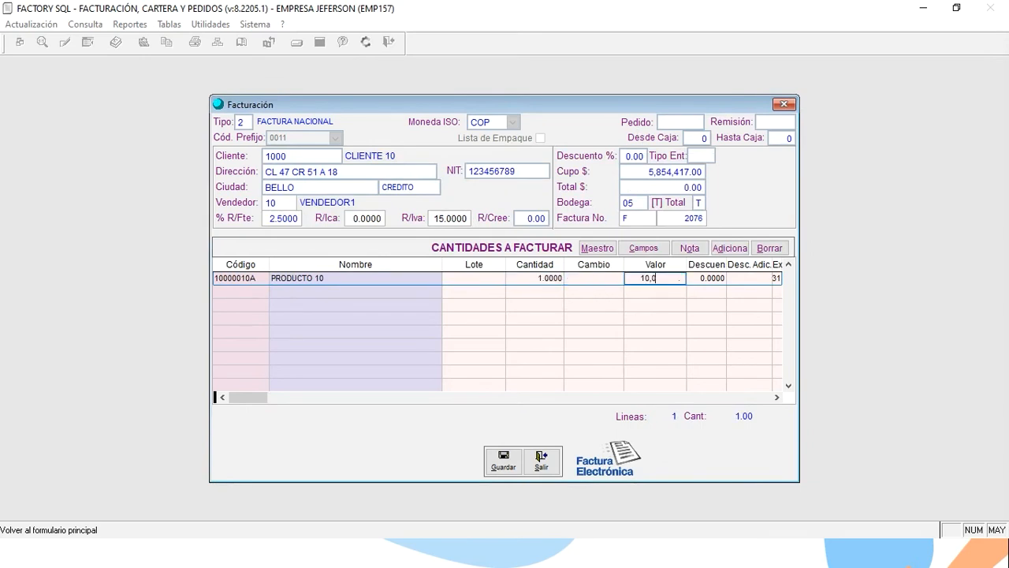
pyautogui.press('Return')
pyautogui.press('Left')
pyautogui.write('10,000')
pyautogui.press('Return')
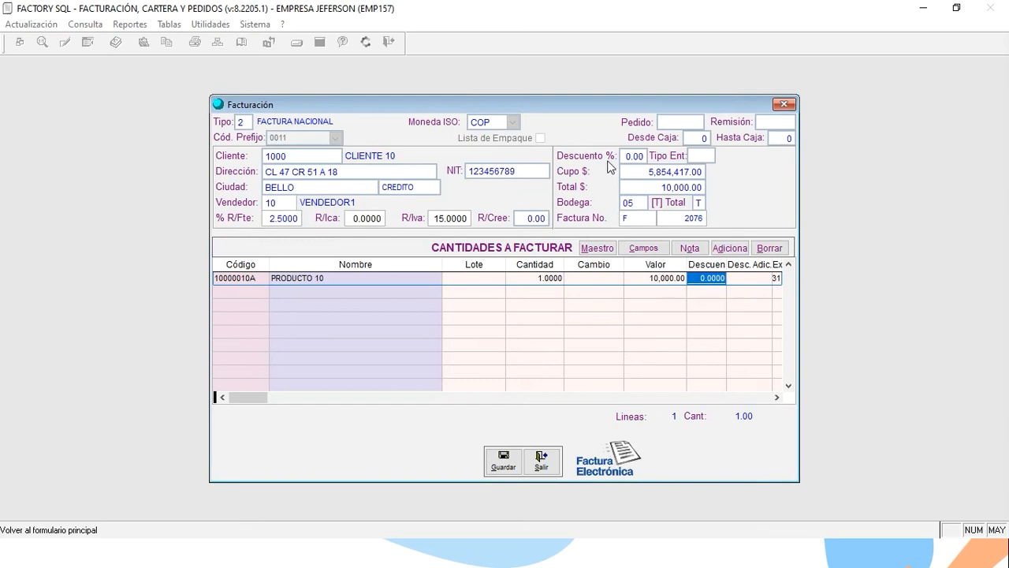
pyautogui.click(502, 465)
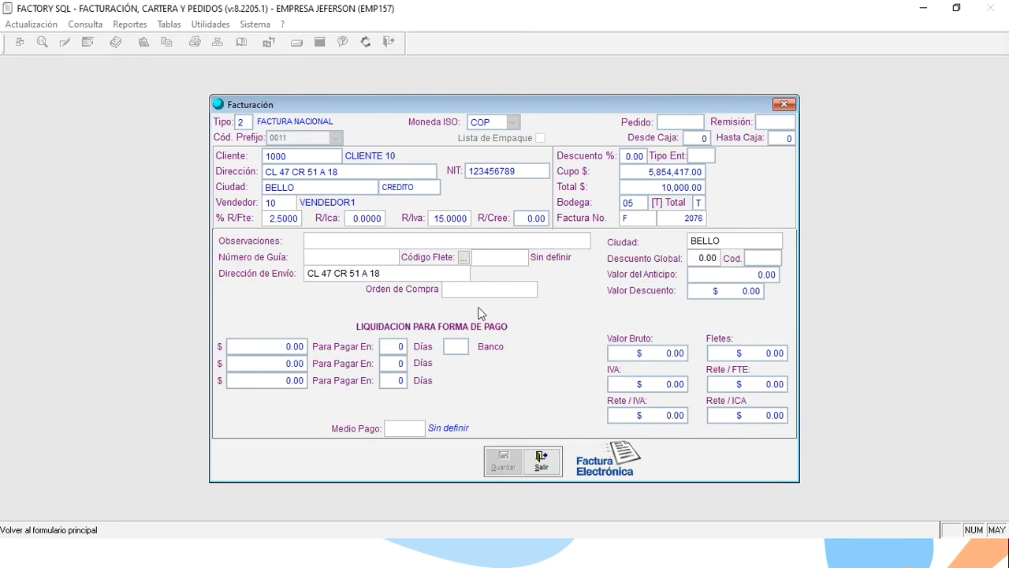
# Enter purchase order 12345 on invoice F-2076, close the billing form, then show the 'Formato de Factura' slide.
pyautogui.click(465, 288)
pyautogui.write('12345')
pyautogui.click(551, 458)
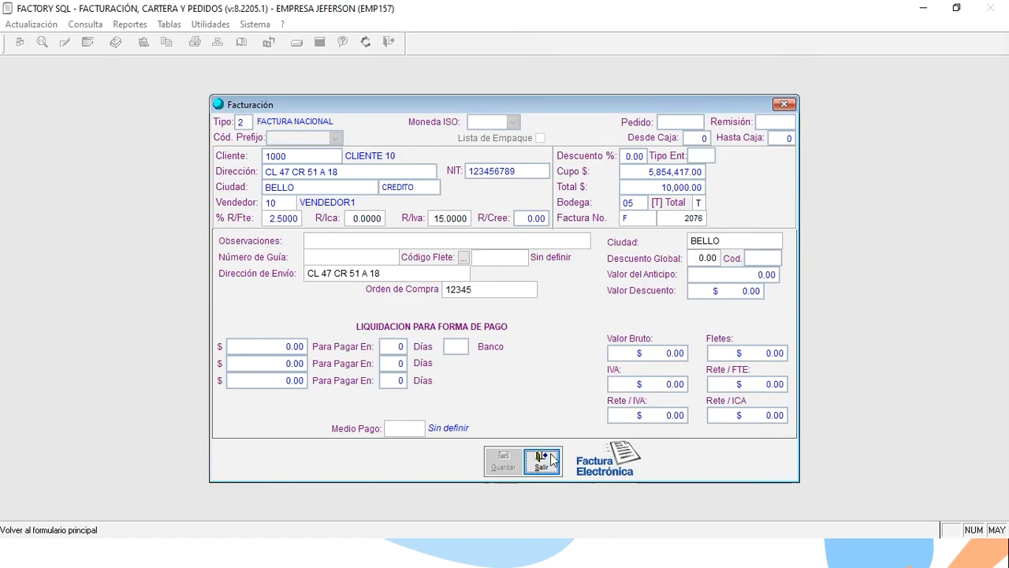
pyautogui.hotkey('alt', 'Tab')
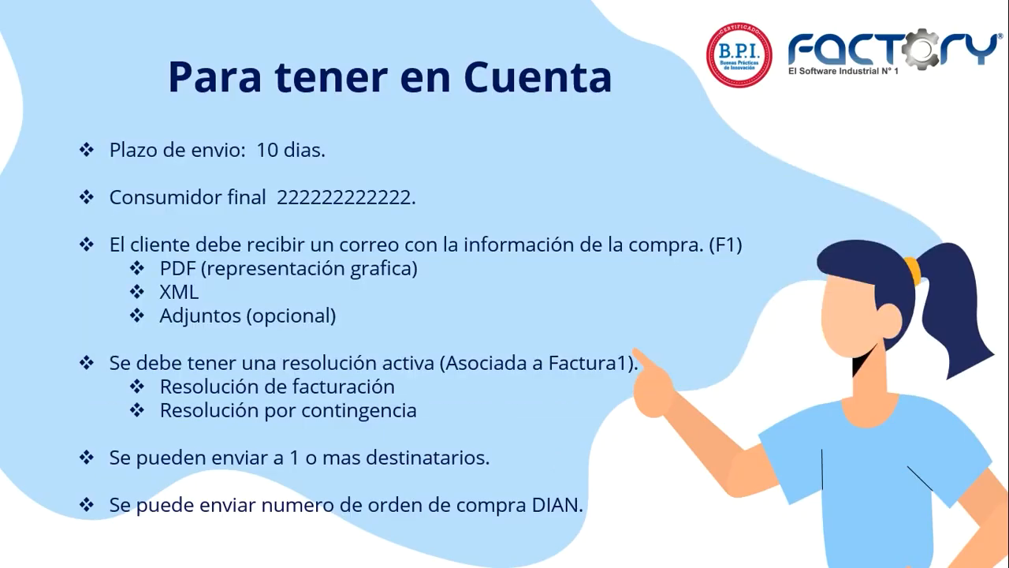
pyautogui.press('Right')
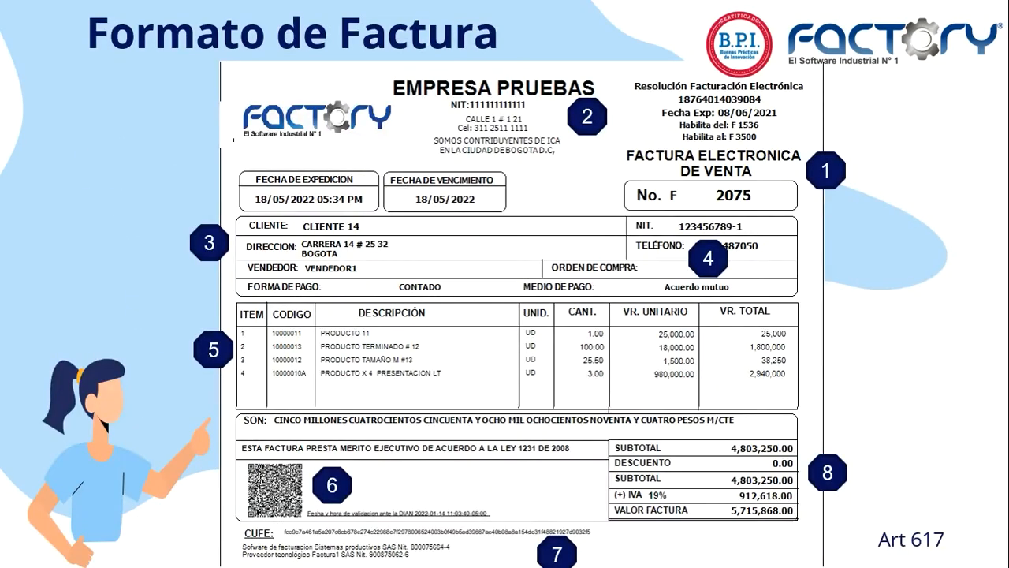
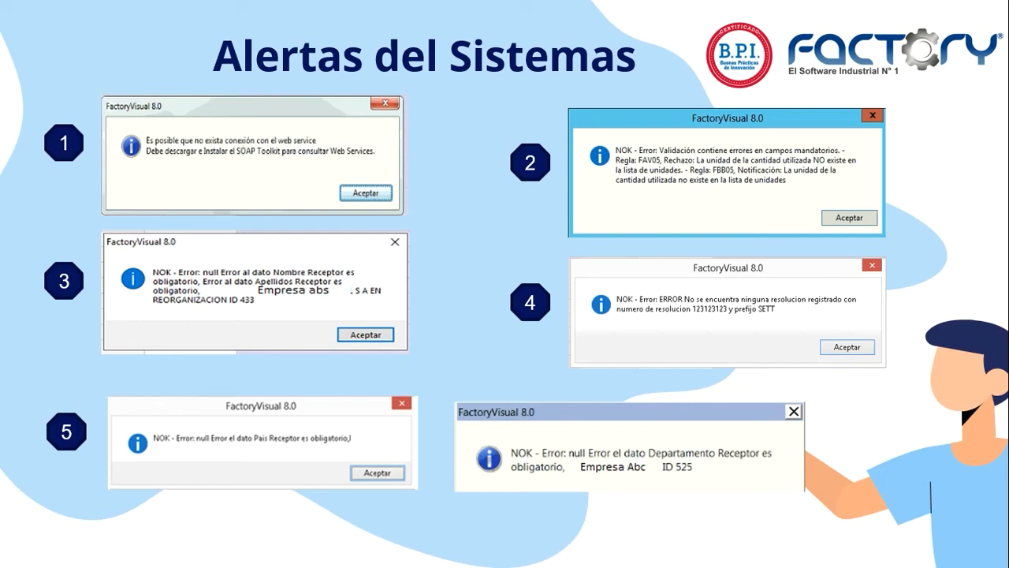
# On Factory's Acceso a Clientes page, expand the Actualización downloads, then return to the slideshow.
pyautogui.hotkey('alt', 'Tab')
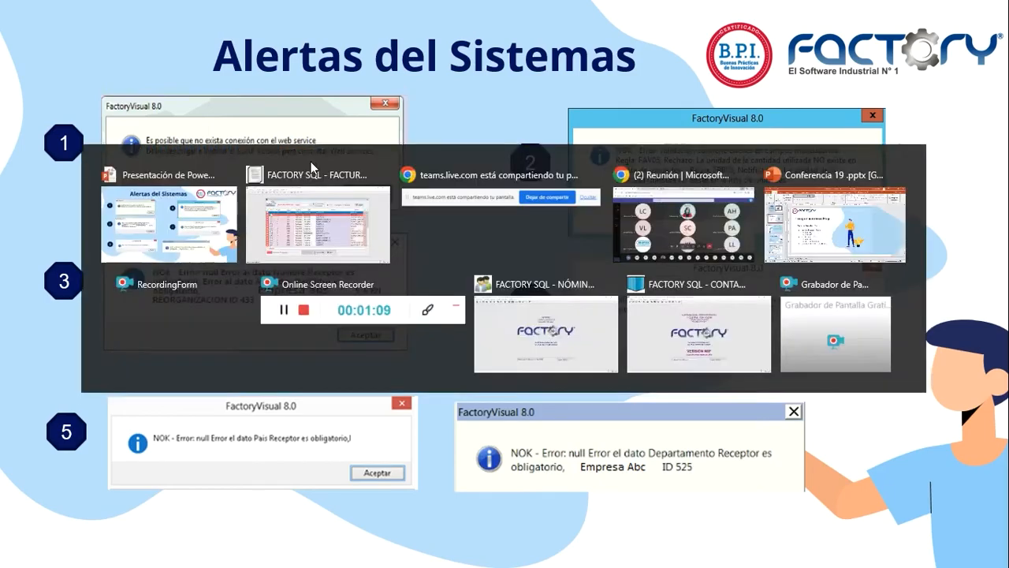
pyautogui.hotkey('alt', 'Tab')
pyautogui.hotkey('alt', 'Tab')
pyautogui.hotkey('alt', 'Tab')
pyautogui.hotkey('alt', 'Tab')
pyautogui.hotkey('alt', 'Tab')
pyautogui.hotkey('alt', 'Tab')
pyautogui.hotkey('alt', 'Tab')
pyautogui.hotkey('alt', 'Tab')
pyautogui.hotkey('alt', 'Tab')
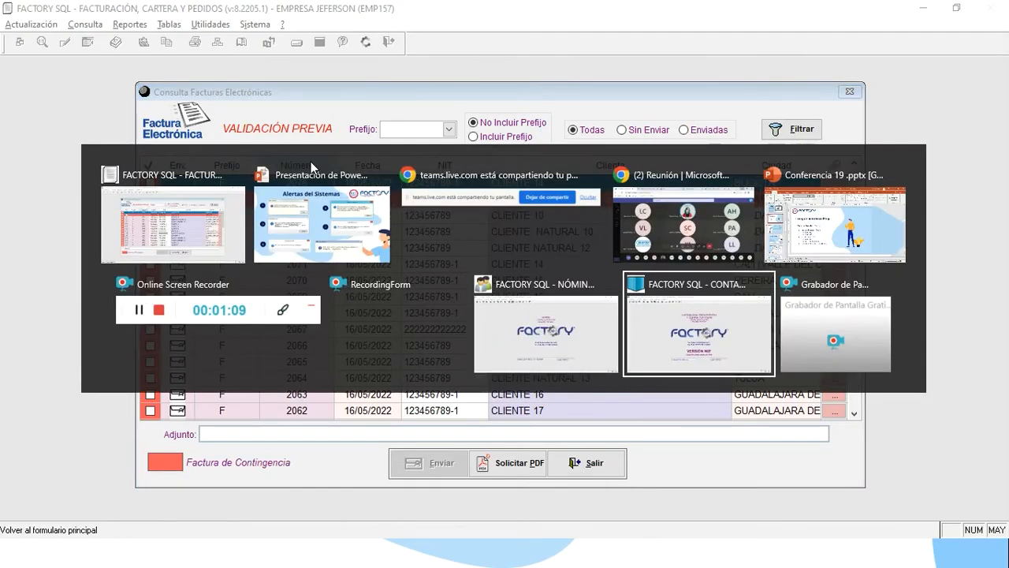
pyautogui.hotkey('alt', 'Tab')
pyautogui.hotkey('alt', 'Tab')
pyautogui.hotkey('alt', 'Tab')
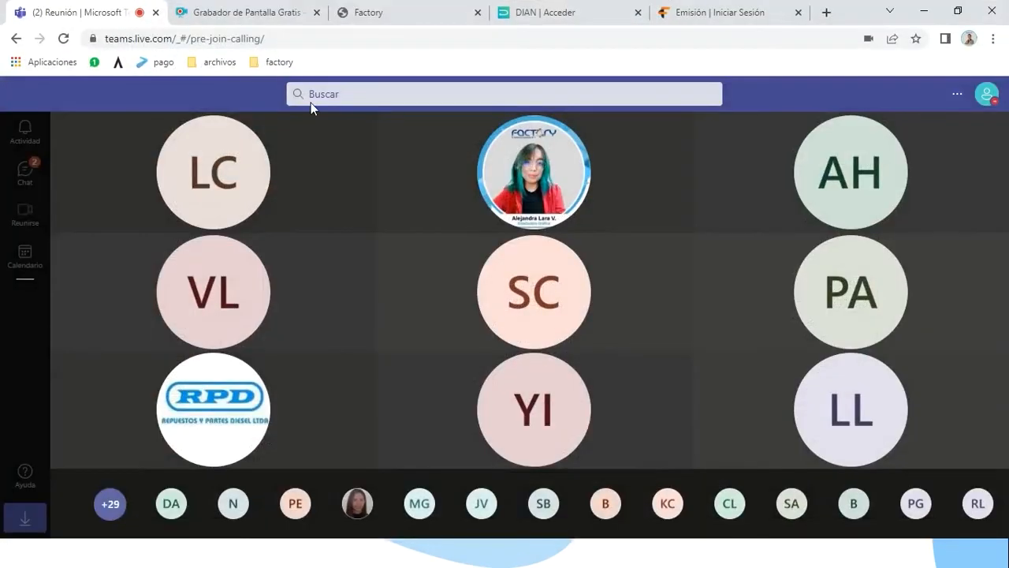
pyautogui.click(396, 8)
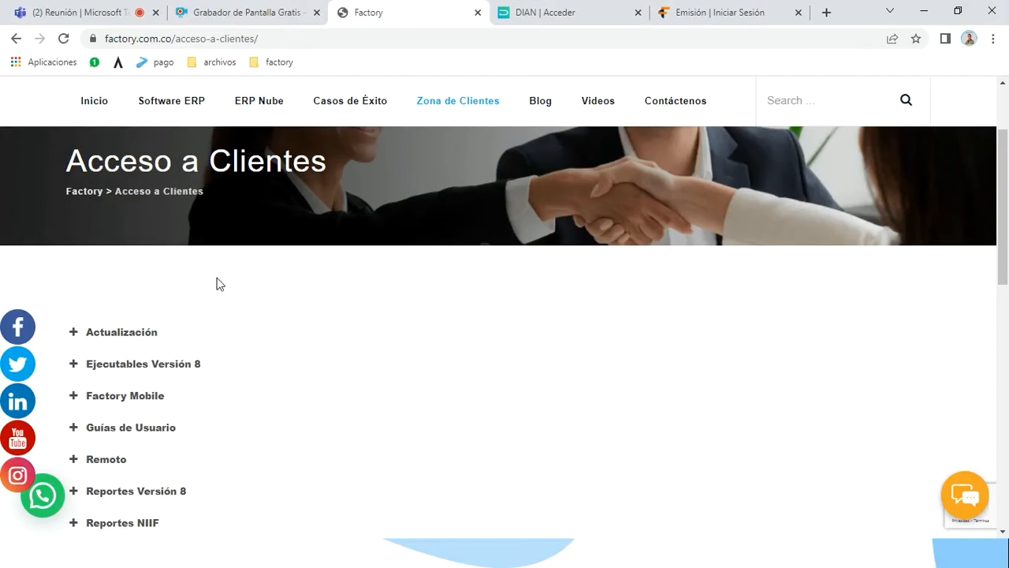
pyautogui.click(139, 333)
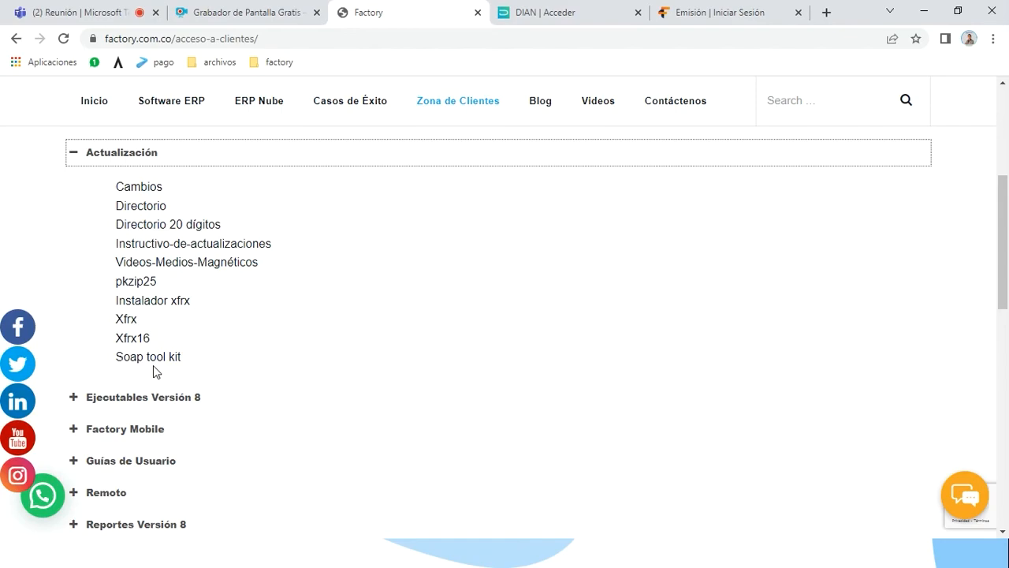
pyautogui.hotkey('alt', 'Tab')
pyautogui.hotkey('alt', 'Tab')
pyautogui.hotkey('alt', 'Tab')
pyautogui.press('Tab')
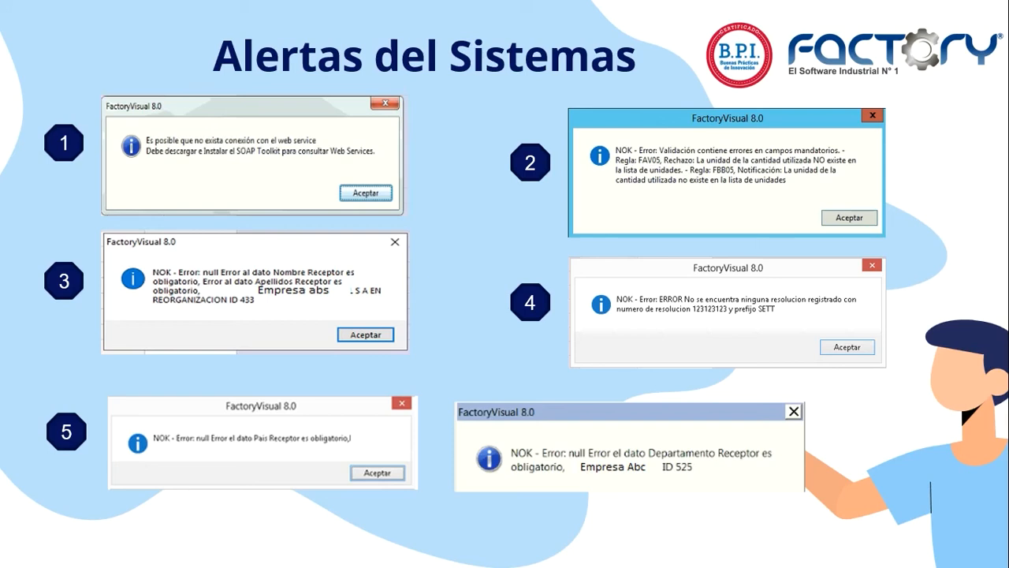
# Preview the alerts 6-8 slide, go back to alerts 1-5, then bring up Factory SQL.
pyautogui.click(582, 217)
pyautogui.press('Left')
pyautogui.hotkey('alt', 'Tab')
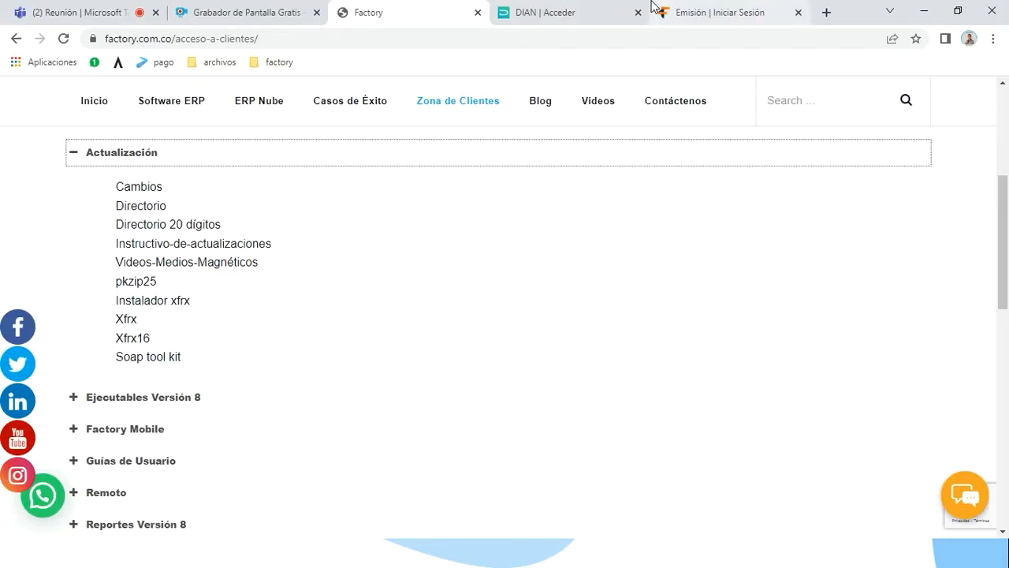
pyautogui.hotkey('alt', 'Tab')
pyautogui.hotkey('alt', 'Tab')
pyautogui.press('Tab')
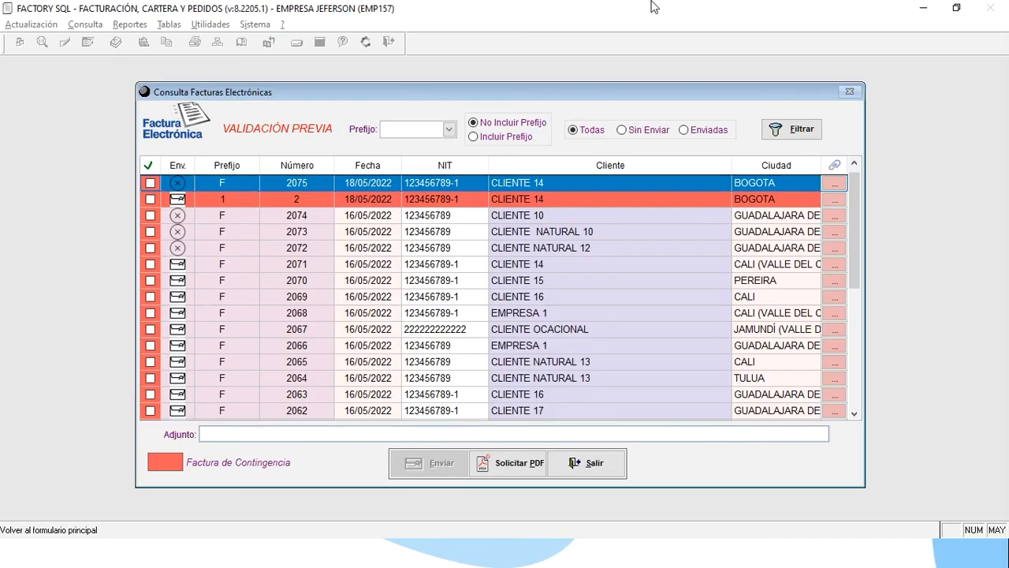
# Close the electronic invoice query, open Tablas > Referencias, and review PRODUCTO 10's record.
pyautogui.click(616, 466)
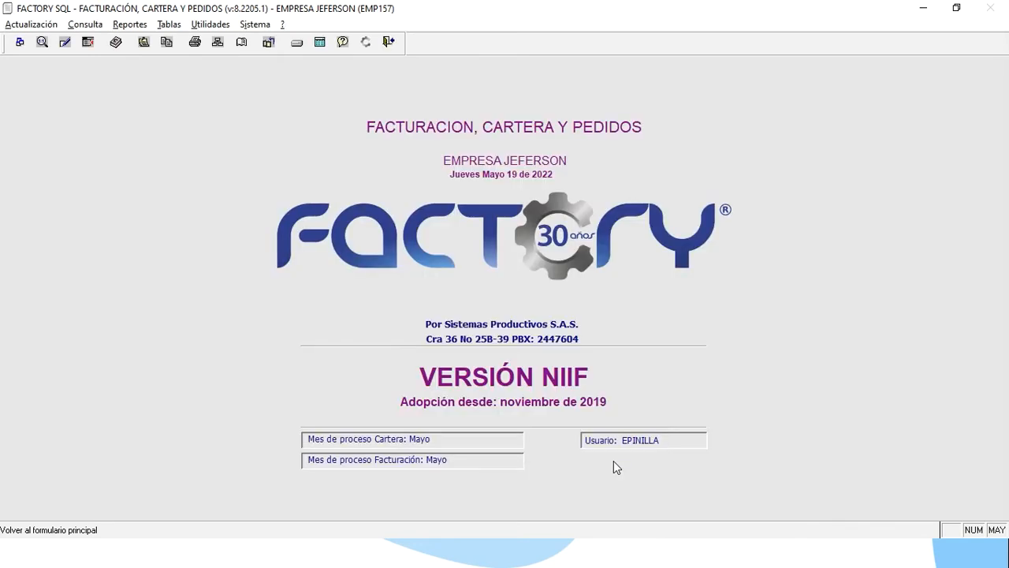
pyautogui.press('alt')
pyautogui.press('Right')
pyautogui.press('Right')
pyautogui.press('Right')
pyautogui.press('Down')
pyautogui.press('Down')
pyautogui.press('Down')
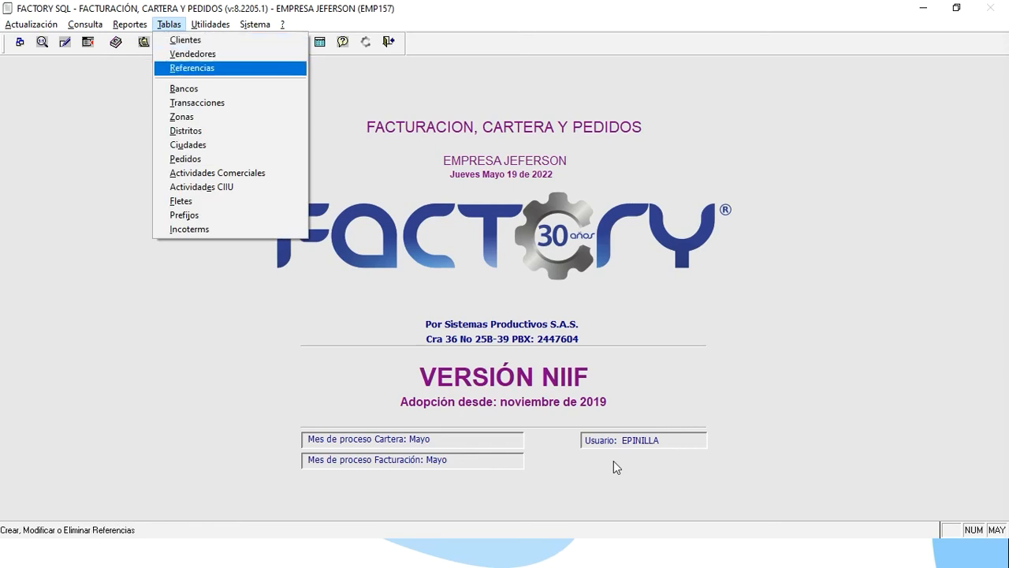
pyautogui.press('Return')
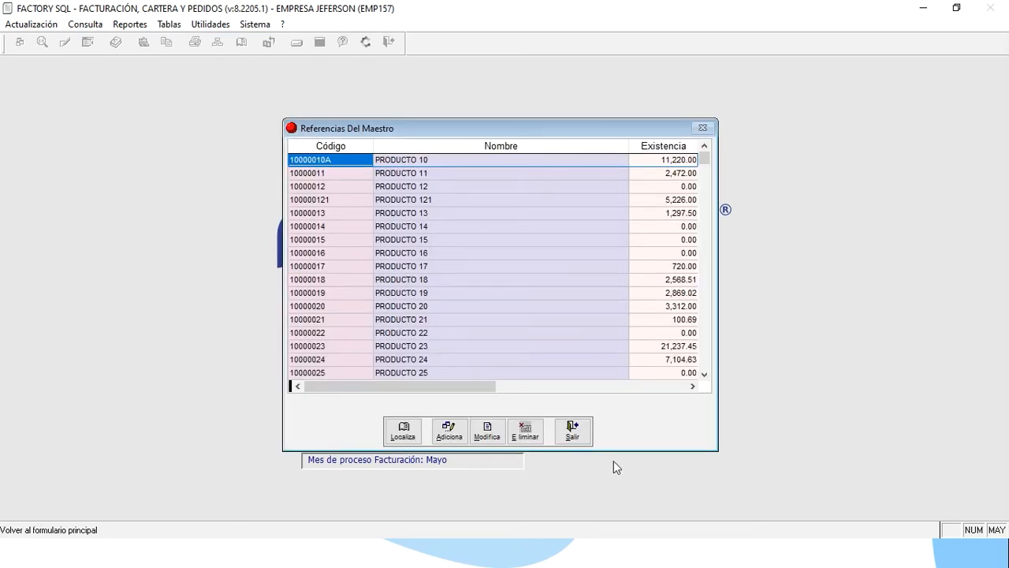
pyautogui.click(495, 430)
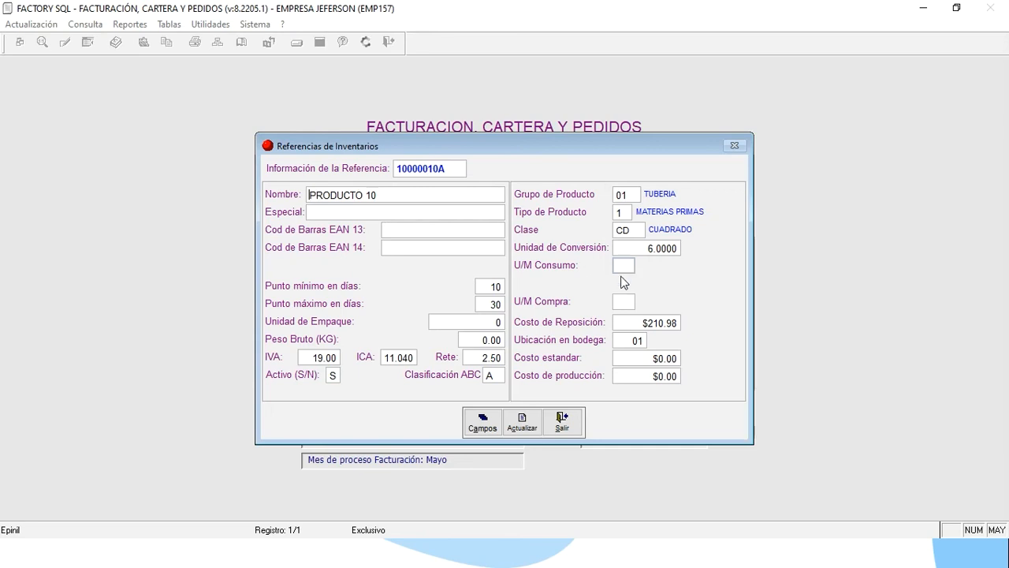
pyautogui.click(575, 425)
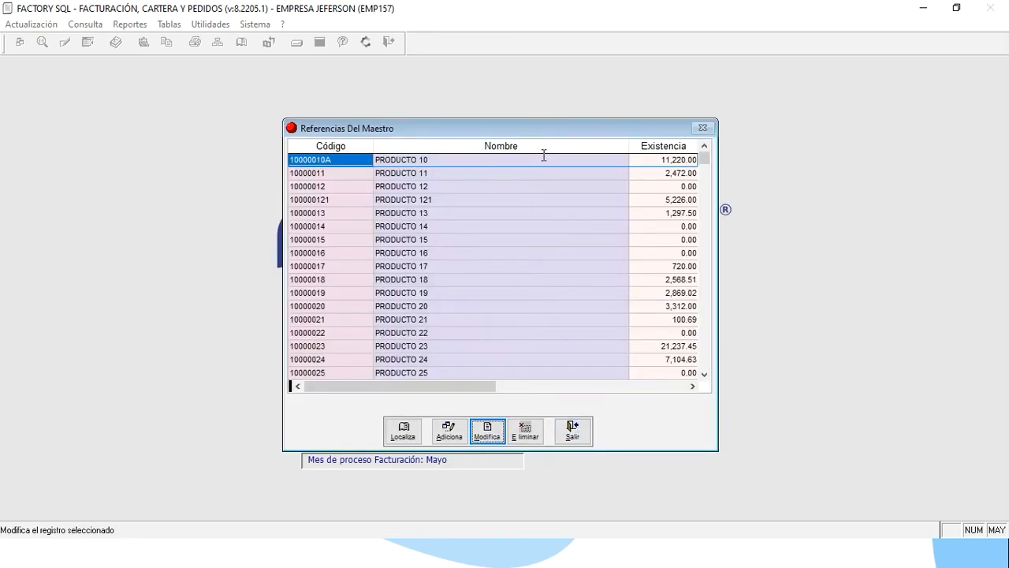
# Review PRODUCTO 11's reference record with UD units, then close Referencias Del Maestro.
pyautogui.click(516, 172)
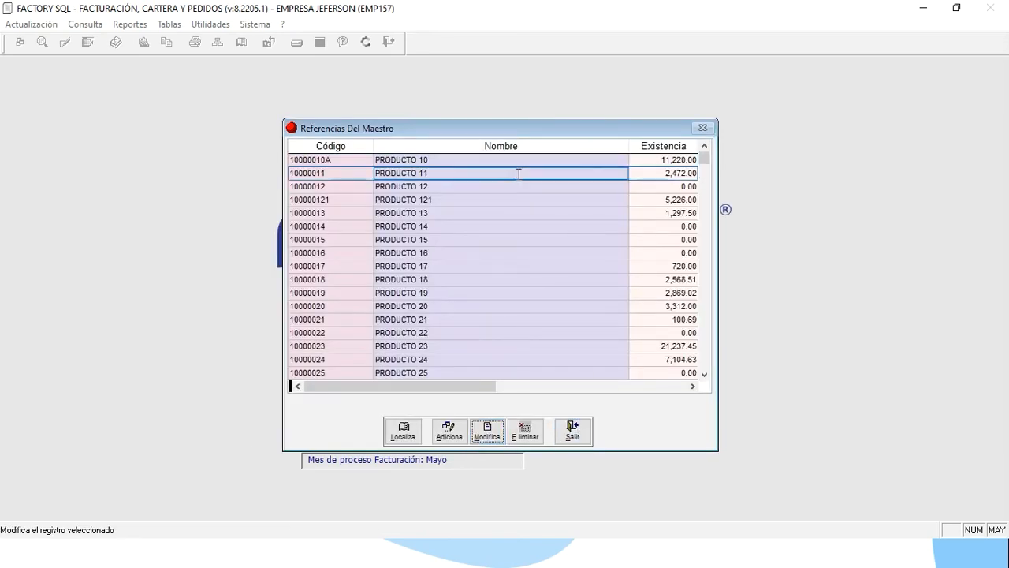
pyautogui.click(488, 431)
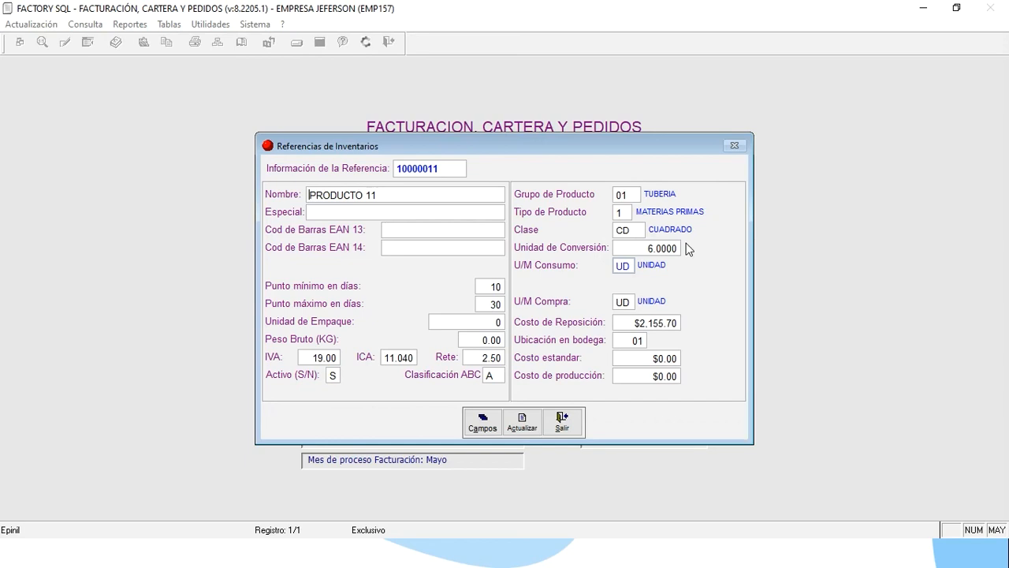
pyautogui.click(576, 431)
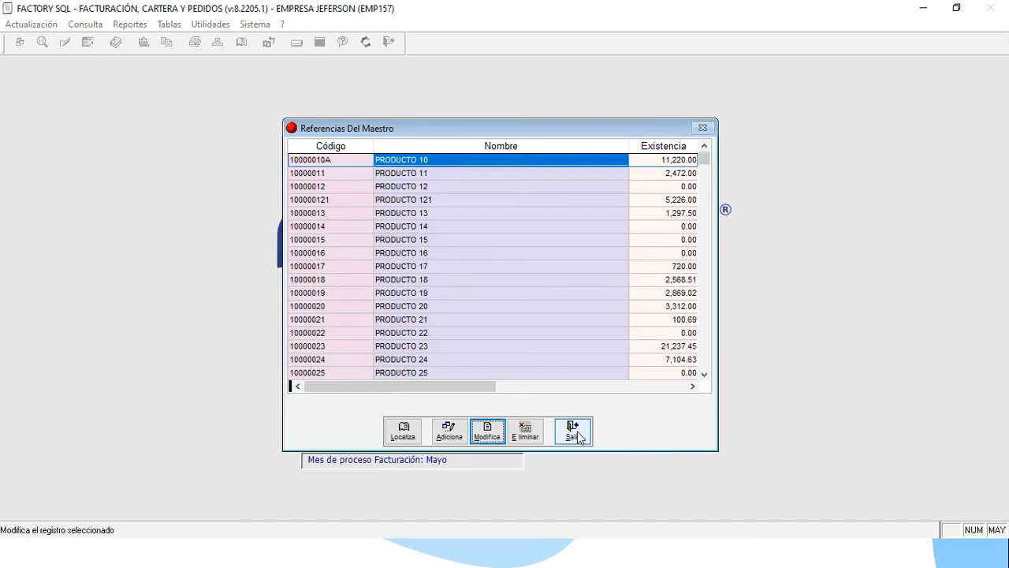
pyautogui.hotkey('alt', 'Tab')
pyautogui.click(579, 435)
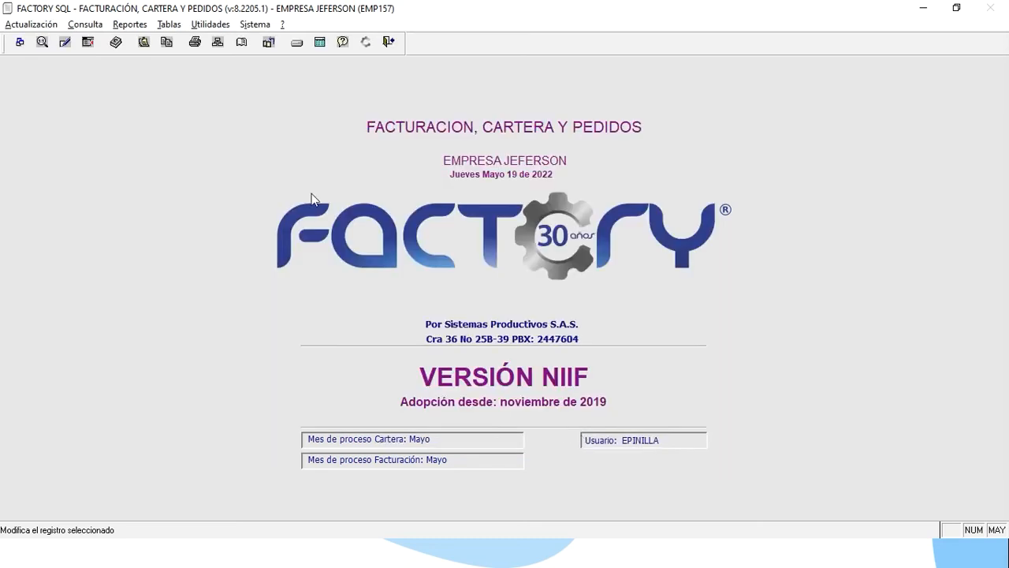
# Open client 1000's record from the Tablas > Clientes table.
pyautogui.click(180, 26)
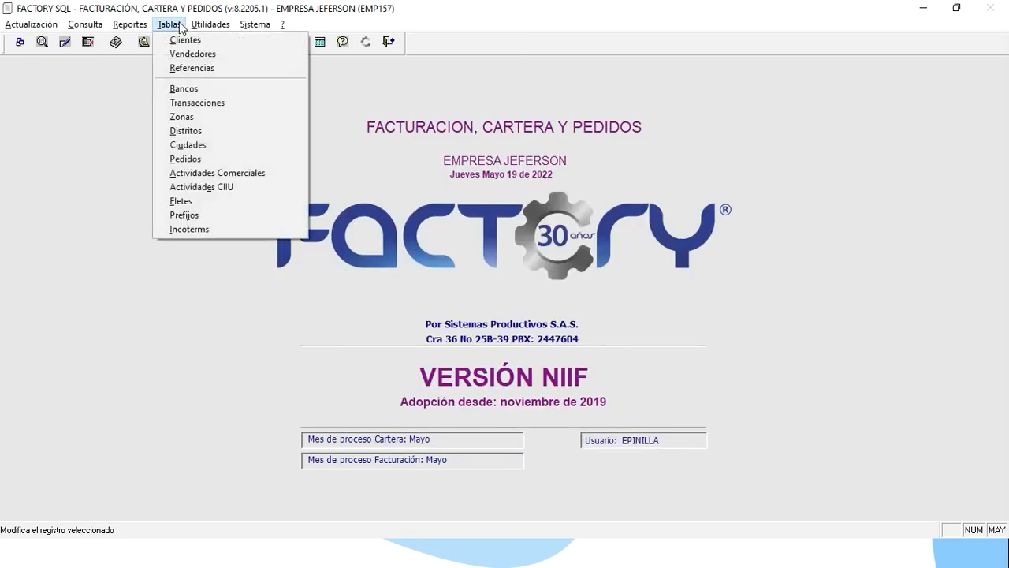
pyautogui.click(183, 40)
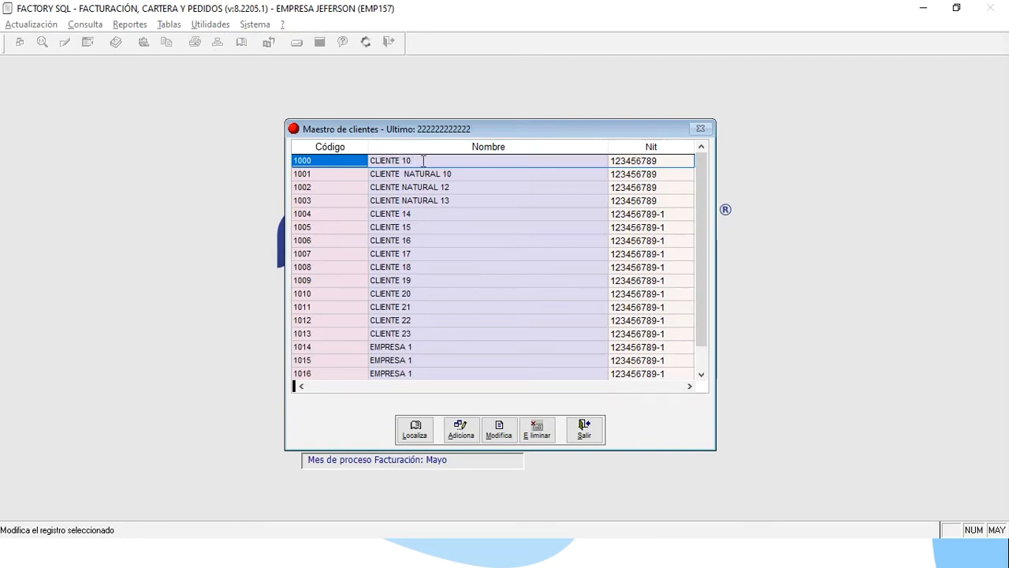
pyautogui.click(499, 432)
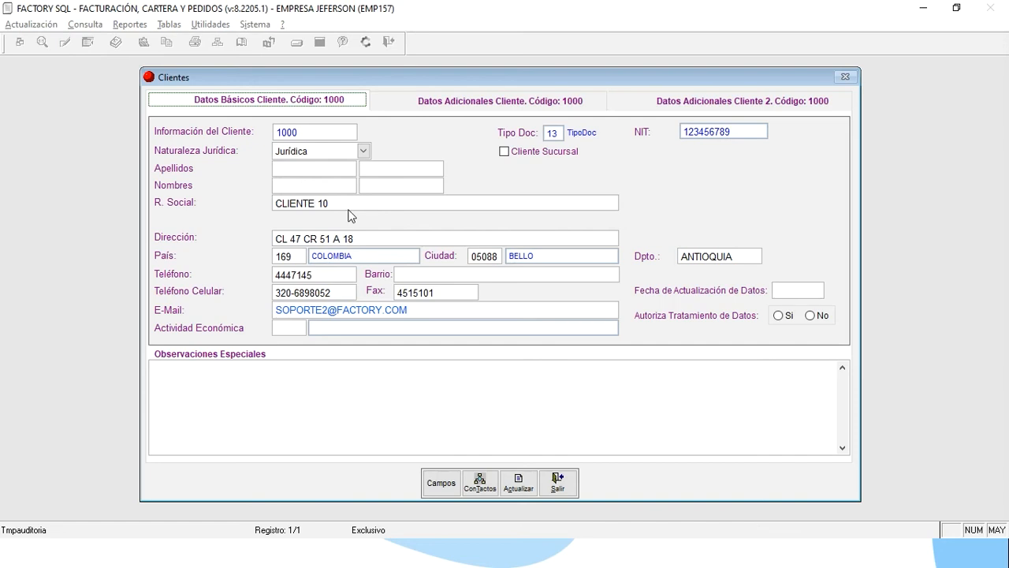
# Set client 1000's legal nature to Natural, with surname CLIENTE and first name 10.
pyautogui.click(363, 150)
pyautogui.click(362, 167)
pyautogui.click(339, 166)
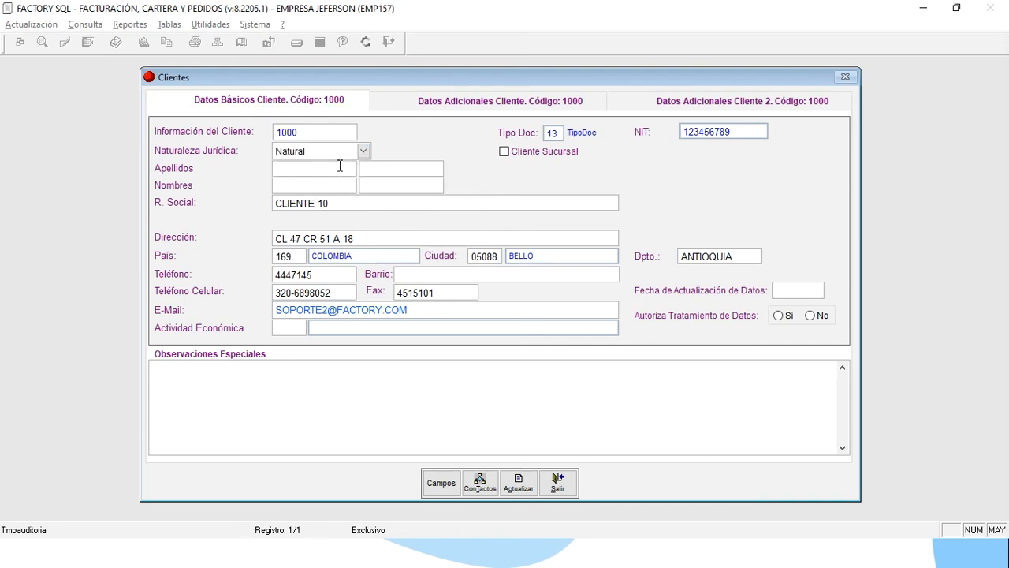
pyautogui.write('CLIENTE')
pyautogui.click(296, 194)
pyautogui.write('10')
pyautogui.hotkey('alt', 'Tab')
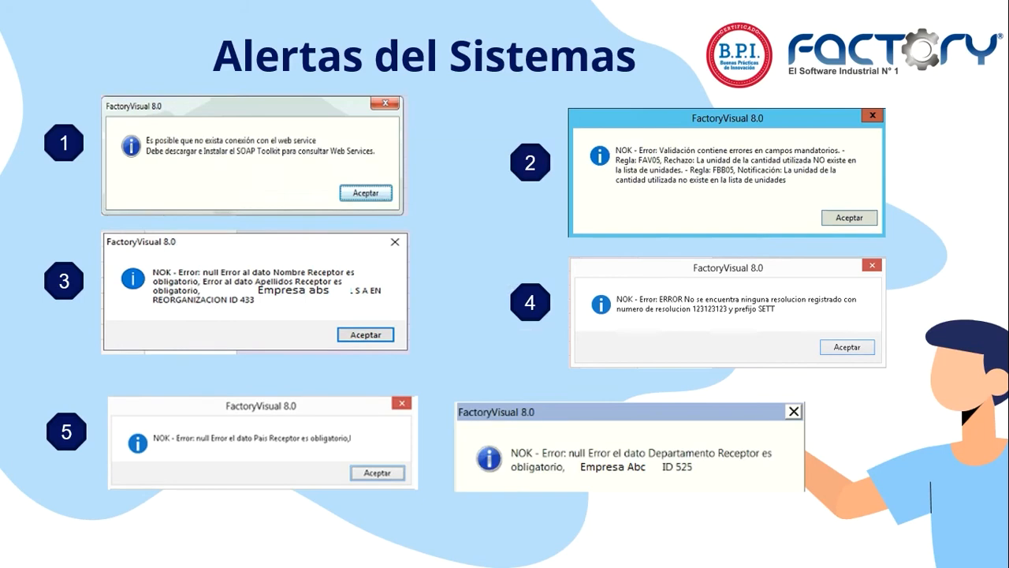
# Switch from the alerts slideshow back to client 1000's form in Factory SQL.
pyautogui.hotkey('alt', 'Tab')
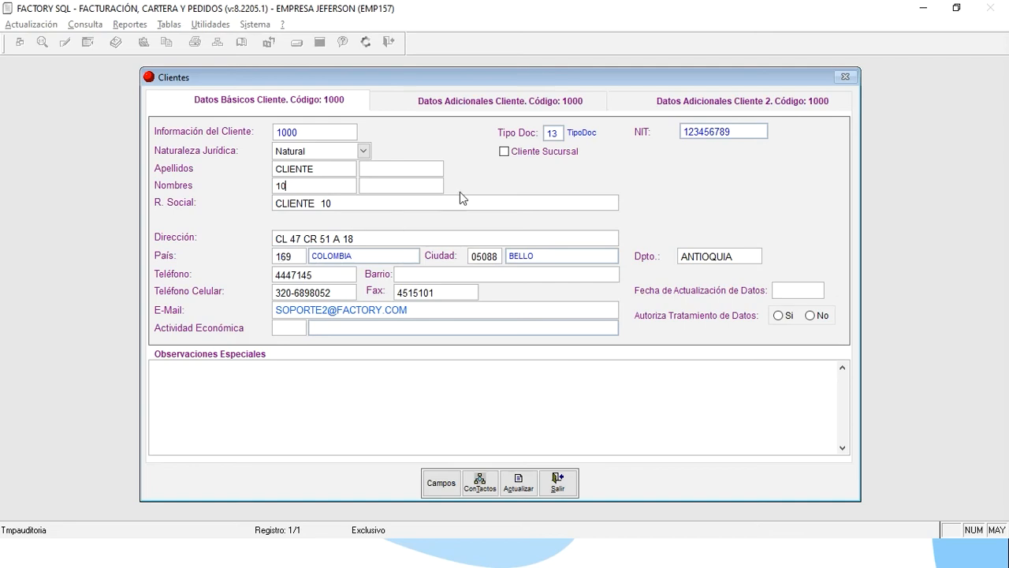
# Go to client 1000's 'Datos Adicionales Cliente 2' page, in the Tipo Régimen field.
pyautogui.click(693, 108)
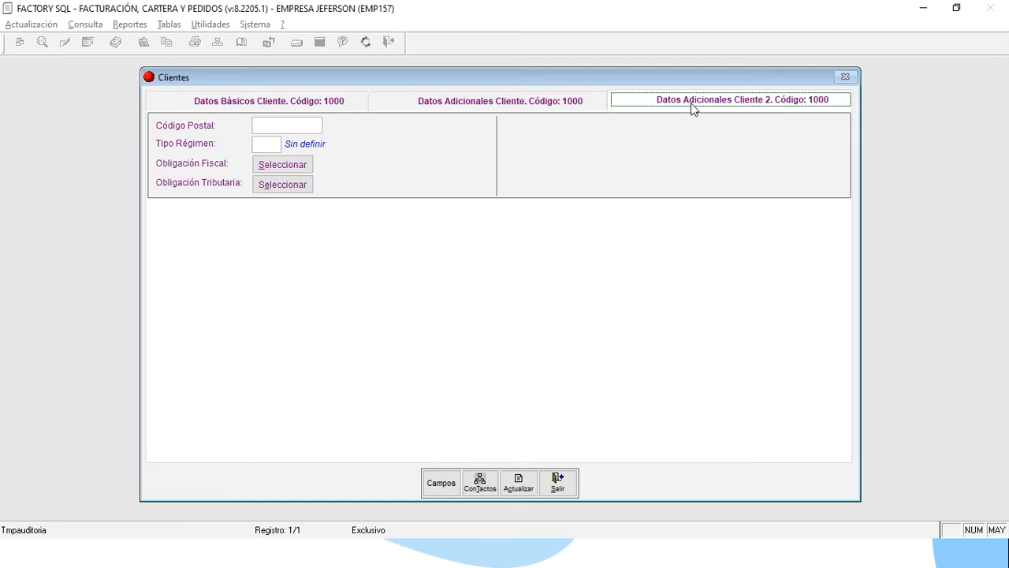
pyautogui.click(268, 145)
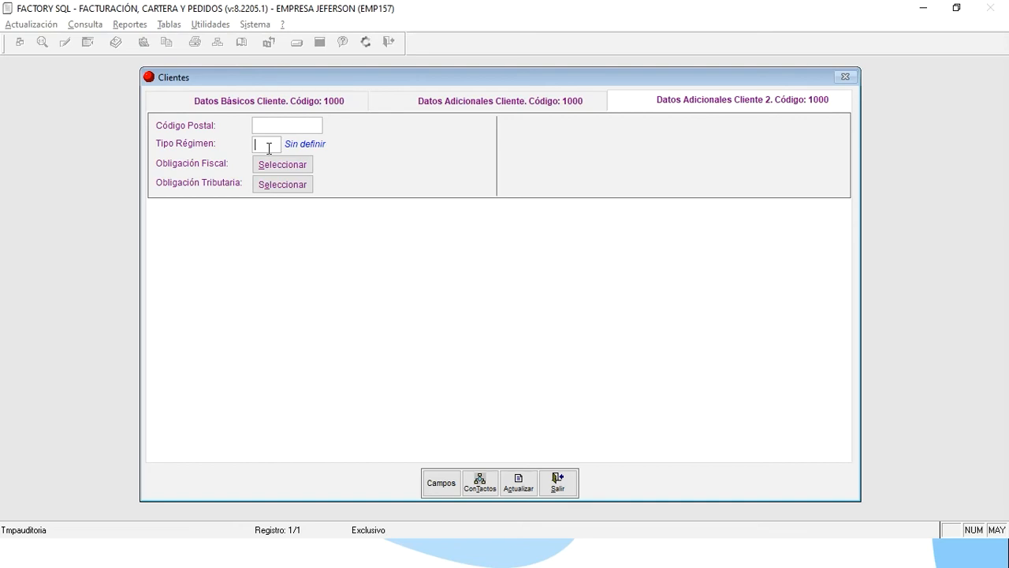
# Set client 1000's Tipo Régimen to 48, Impuesto sobre las ventas - IVA, from the lookup list.
pyautogui.write('+')
pyautogui.press('Return')
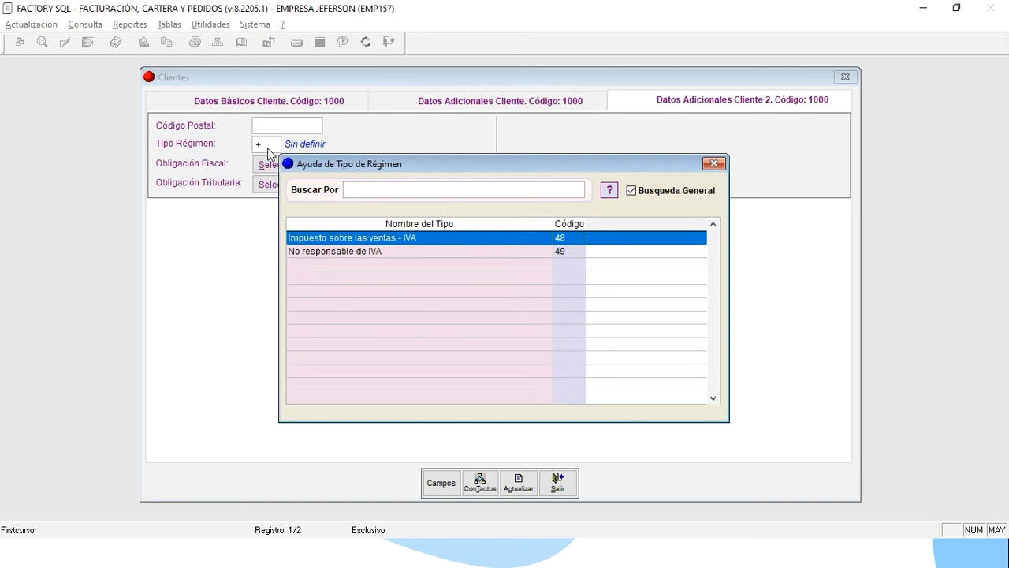
pyautogui.doubleClick(349, 238)
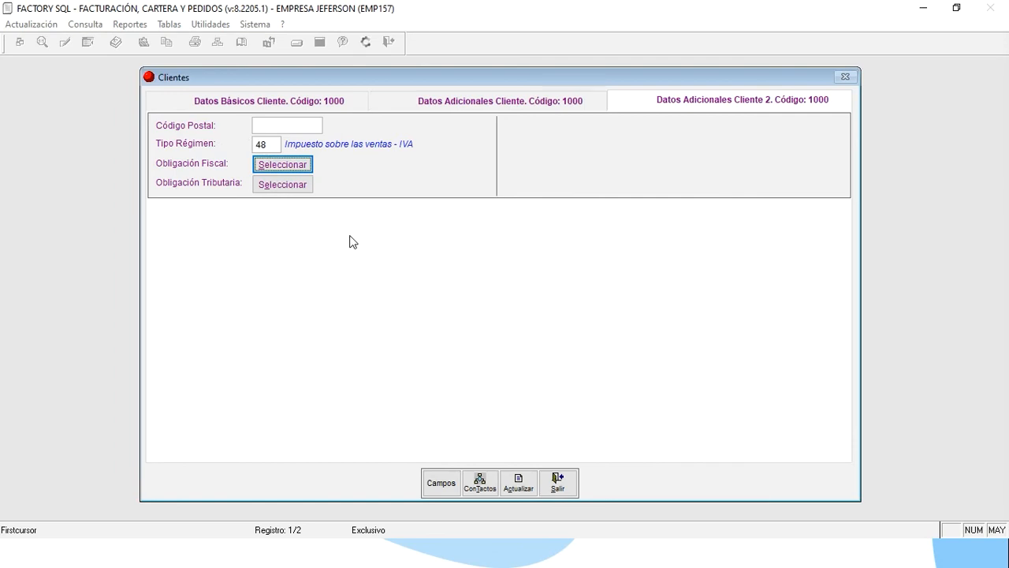
pyautogui.click(202, 101)
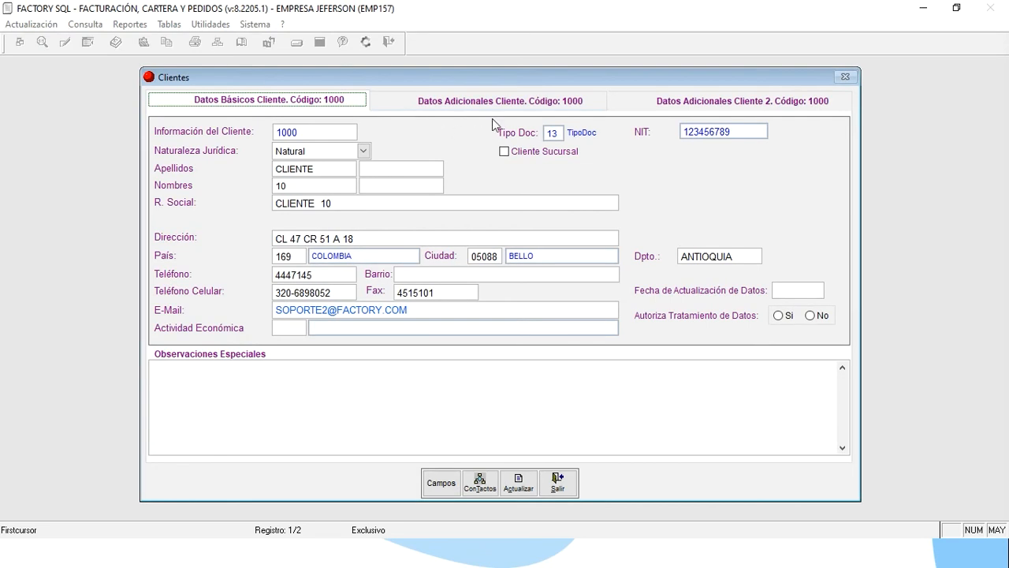
pyautogui.click(700, 101)
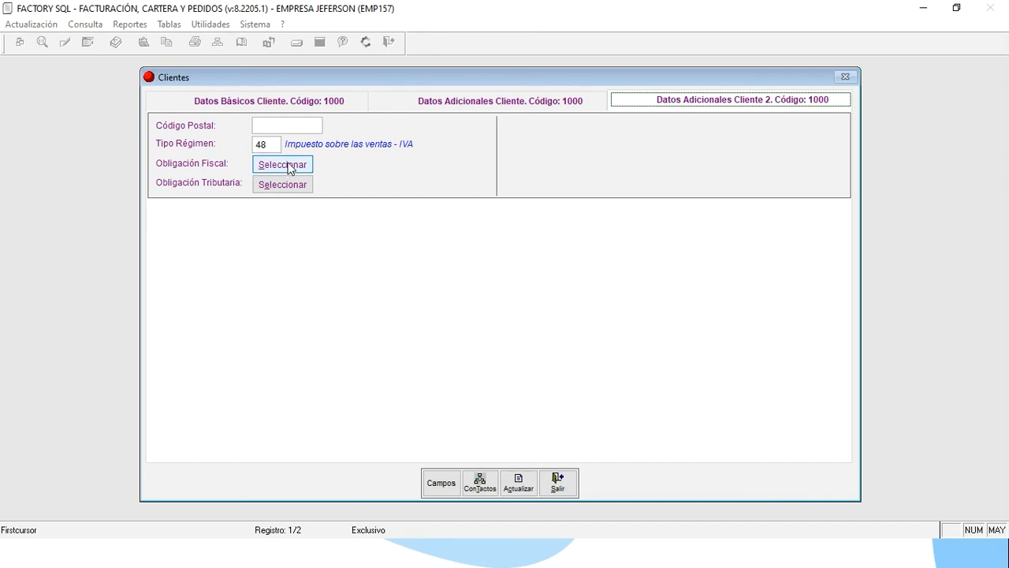
pyautogui.click(279, 166)
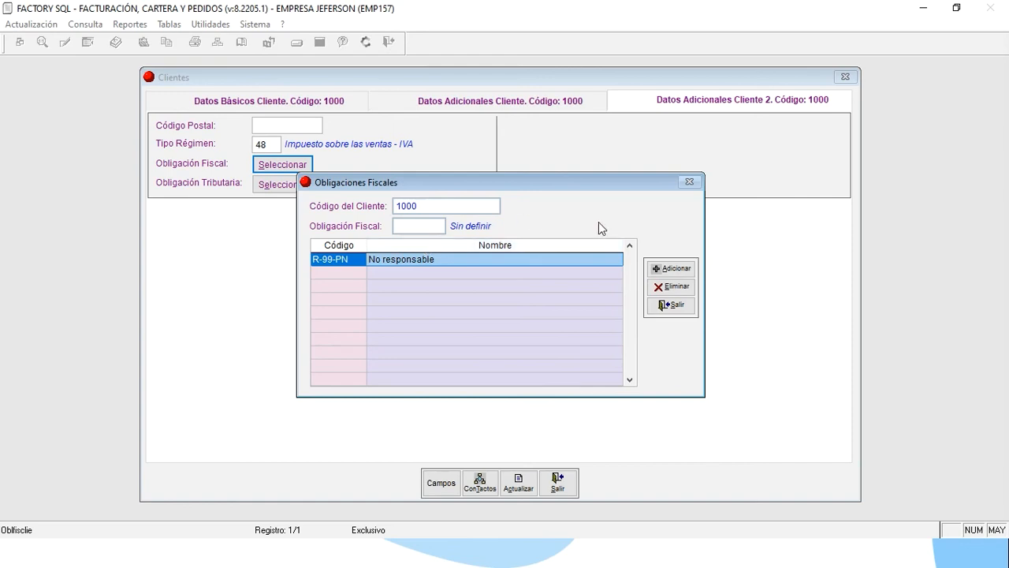
# Try adding the No aplica fiscal obligation, dismiss the warning, and close the obligations window.
pyautogui.click(667, 268)
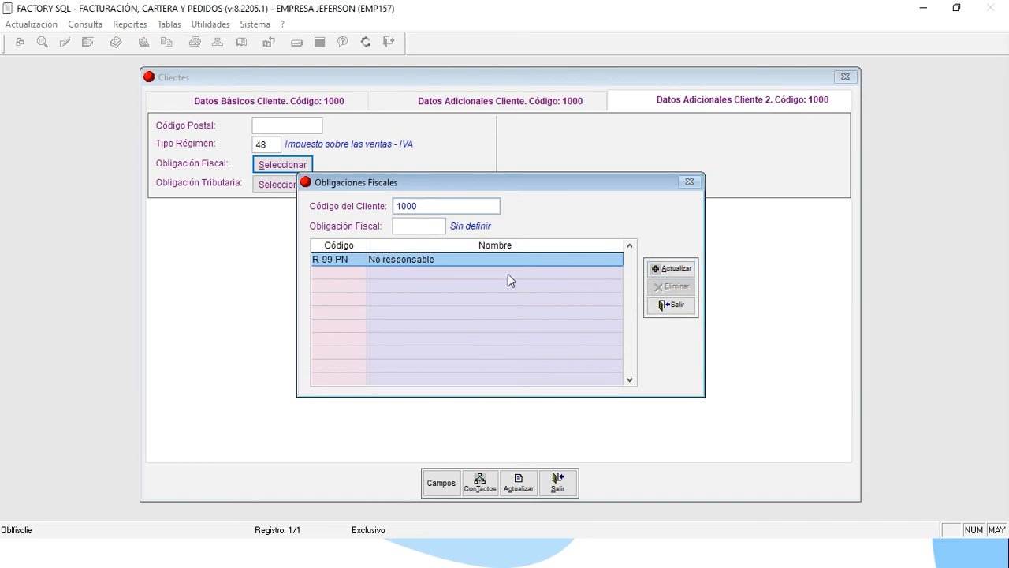
pyautogui.write('.')
pyautogui.press('Return')
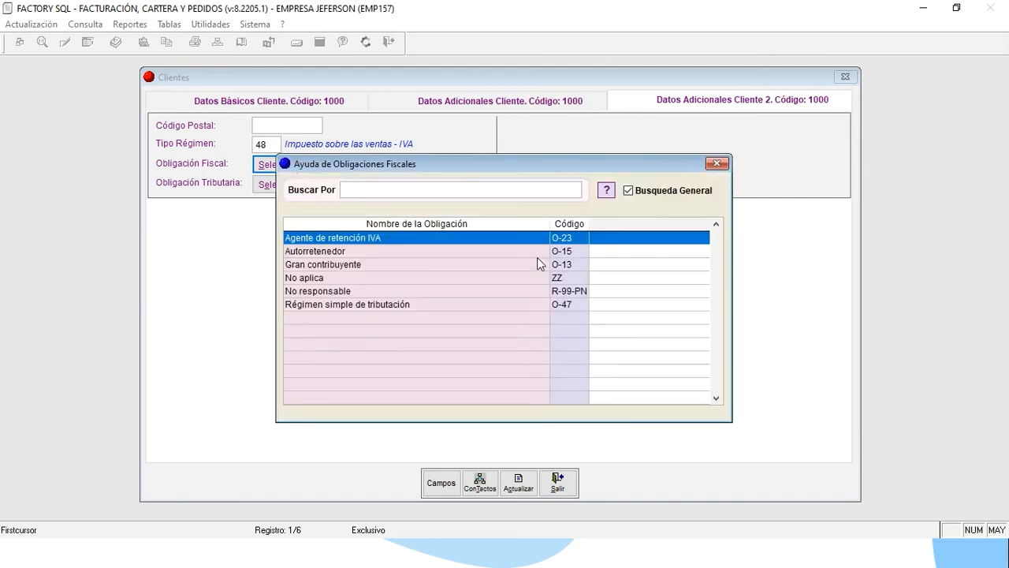
pyautogui.click(497, 278)
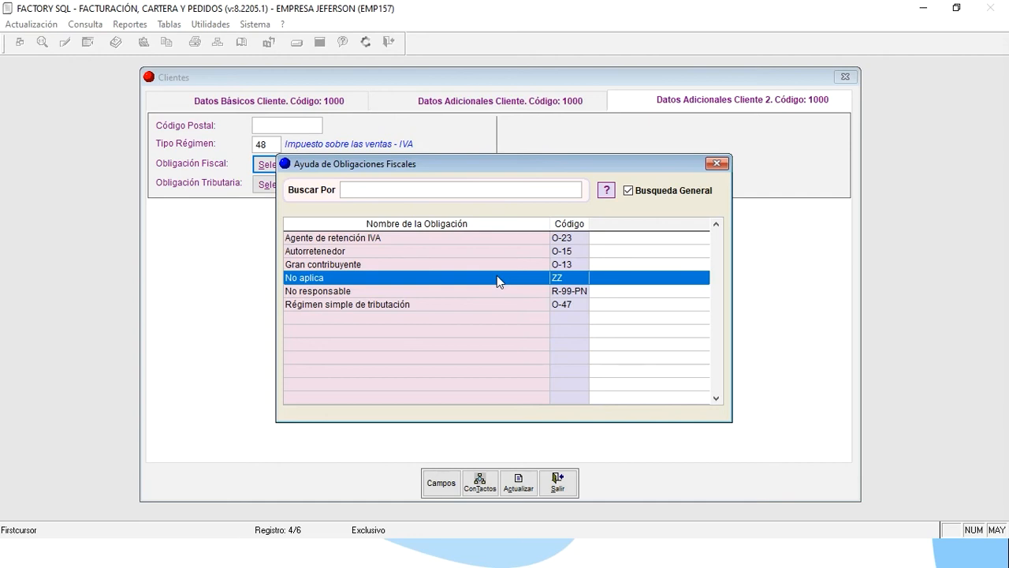
pyautogui.press('Down')
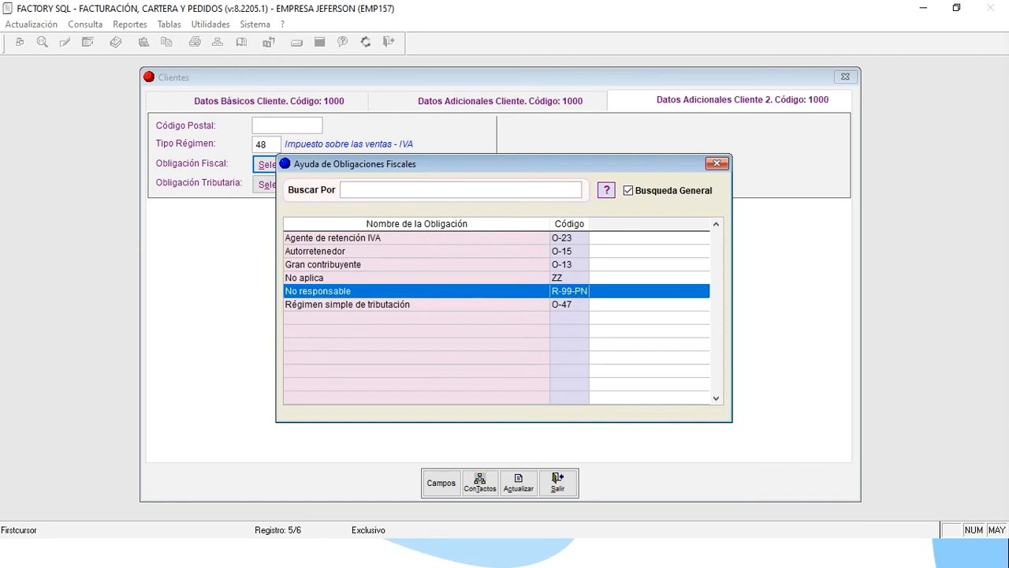
pyautogui.press('Up')
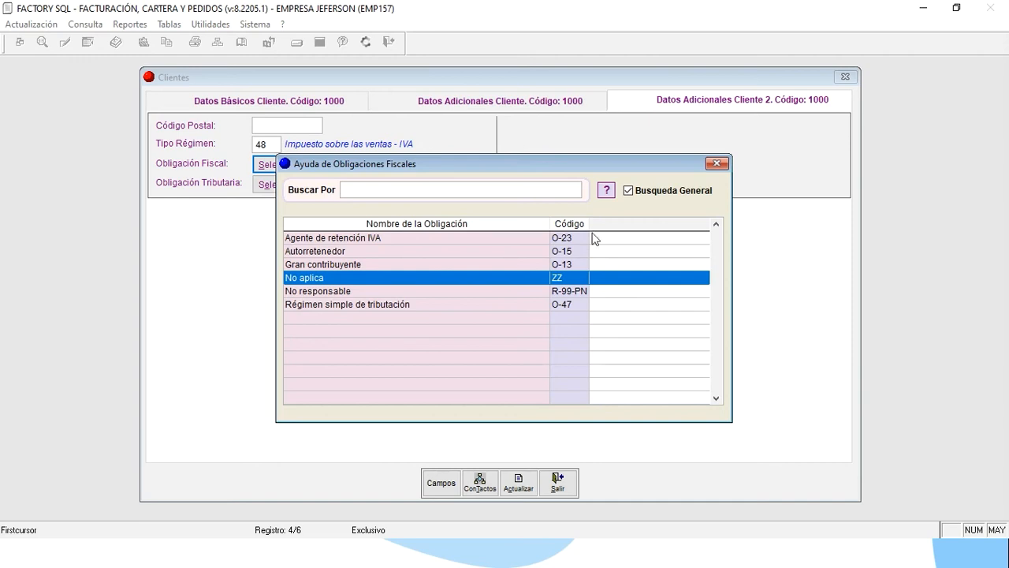
pyautogui.click(716, 163)
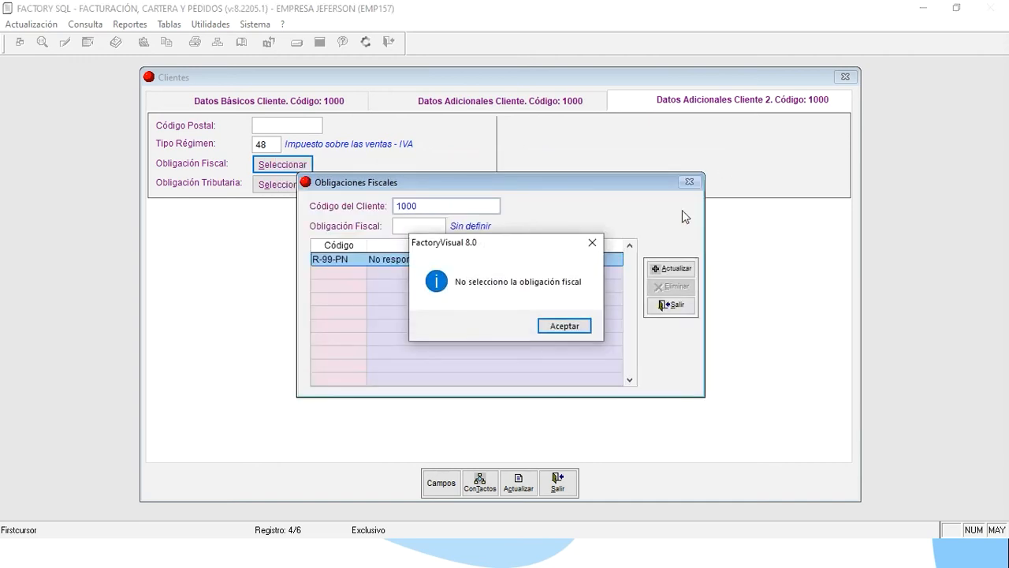
pyautogui.click(570, 327)
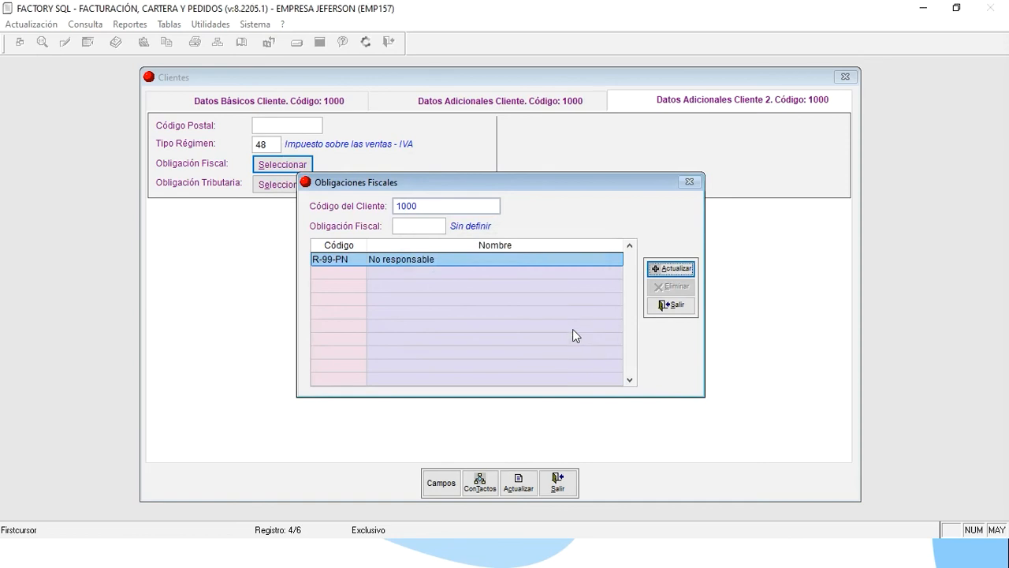
pyautogui.click(671, 308)
# Save client 1000's record with Actualizar and close the client window.
pyautogui.click(320, 101)
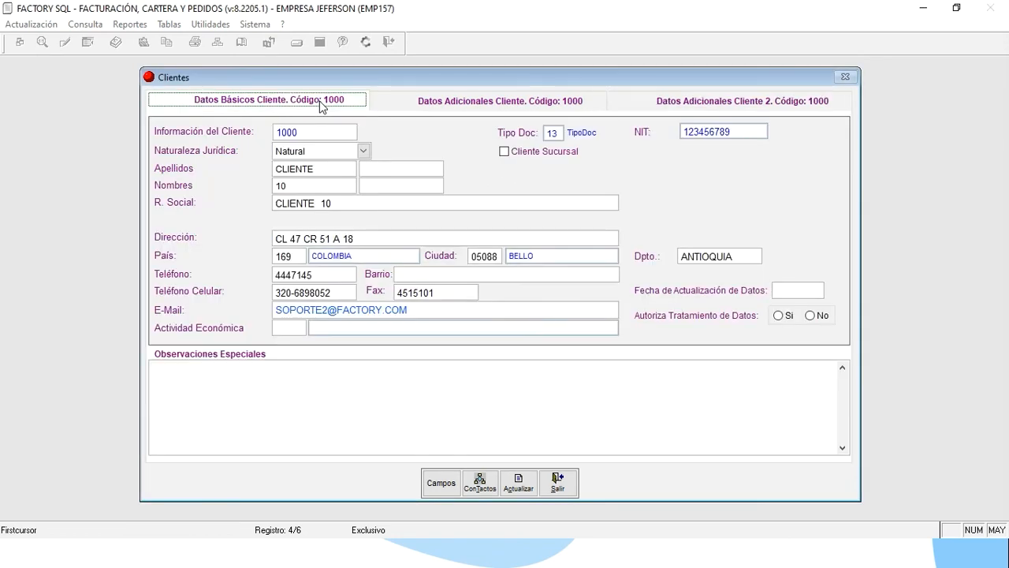
pyautogui.click(518, 483)
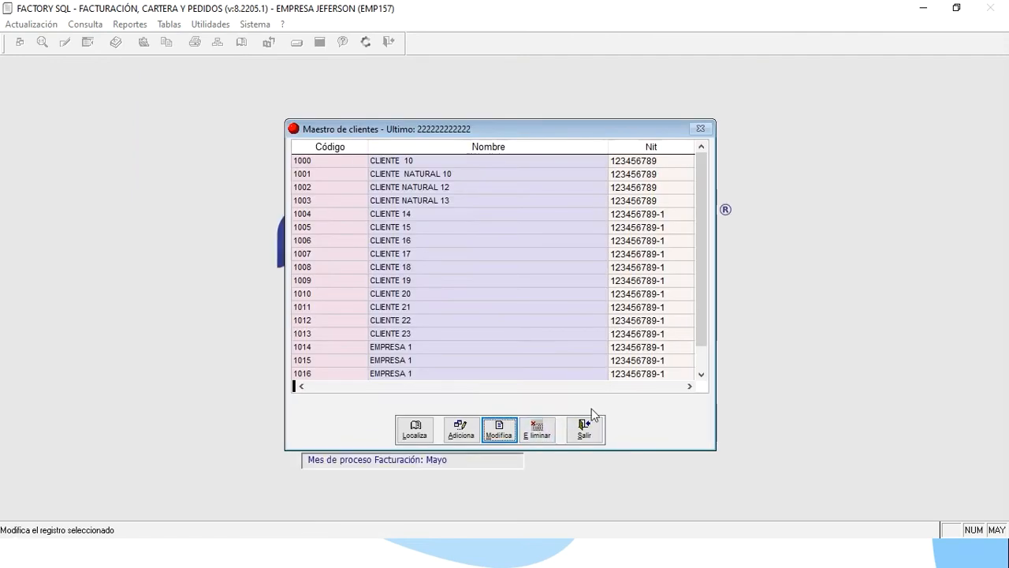
pyautogui.click(590, 425)
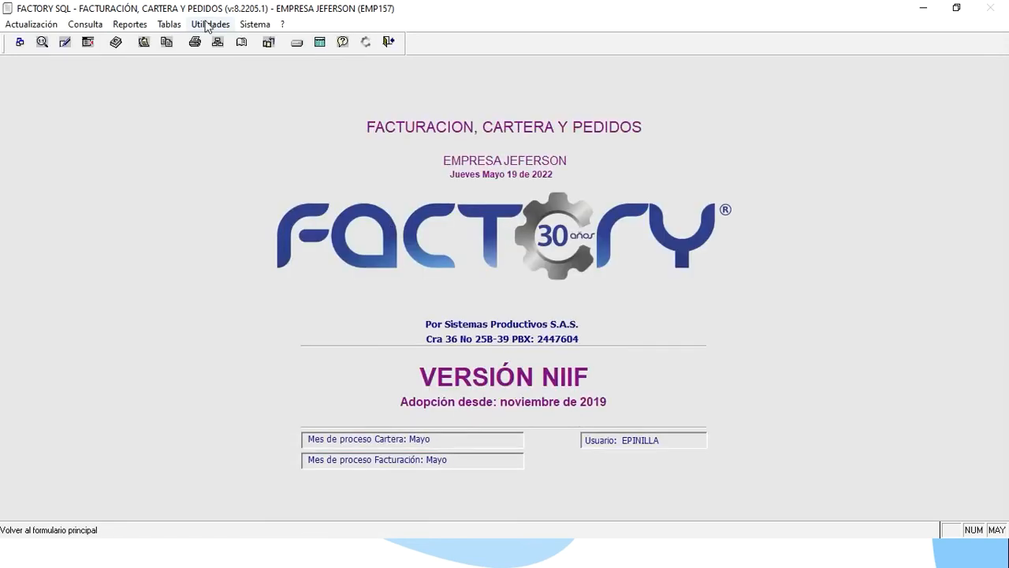
pyautogui.click(175, 25)
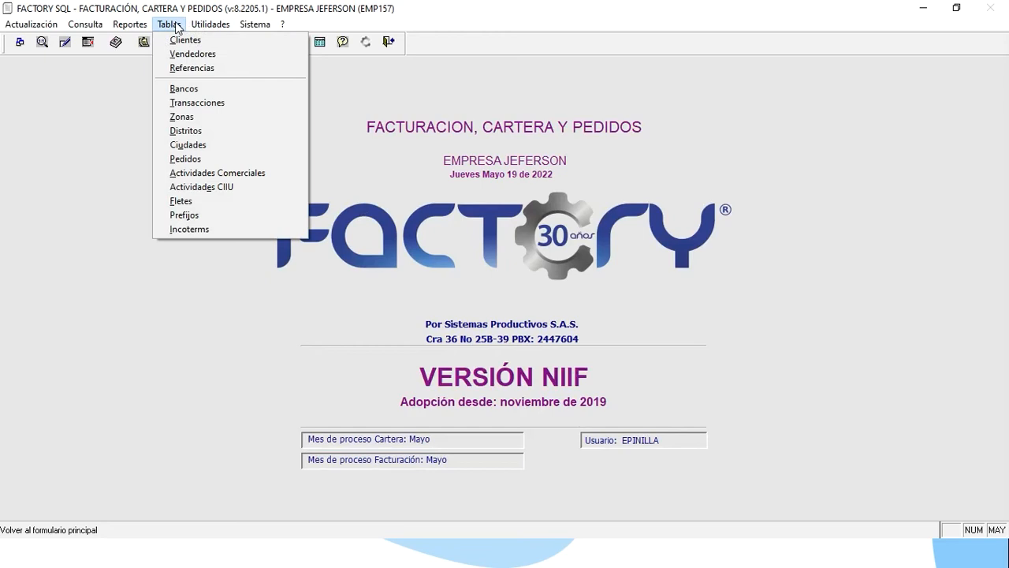
pyautogui.click(188, 144)
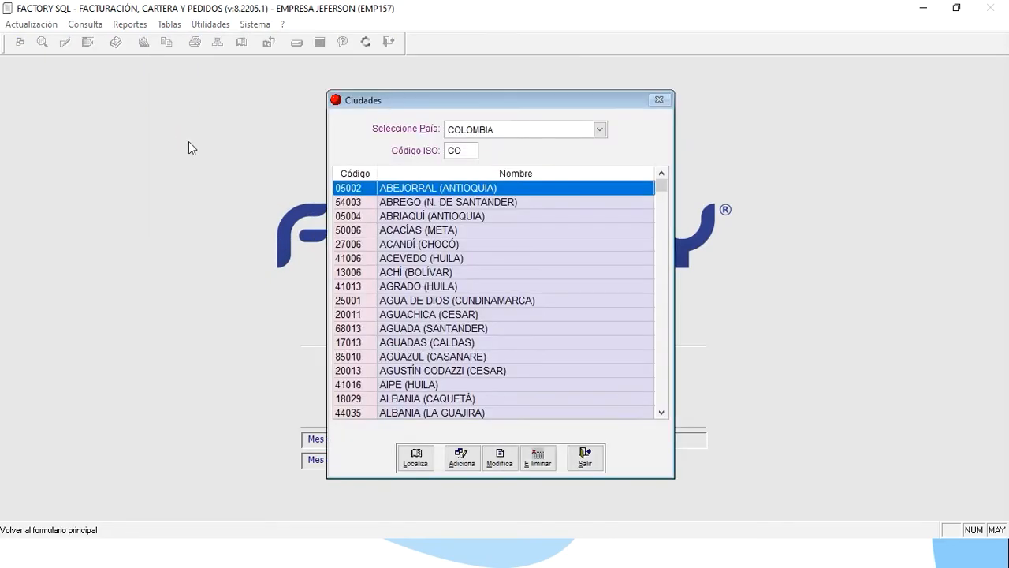
pyautogui.click(468, 148)
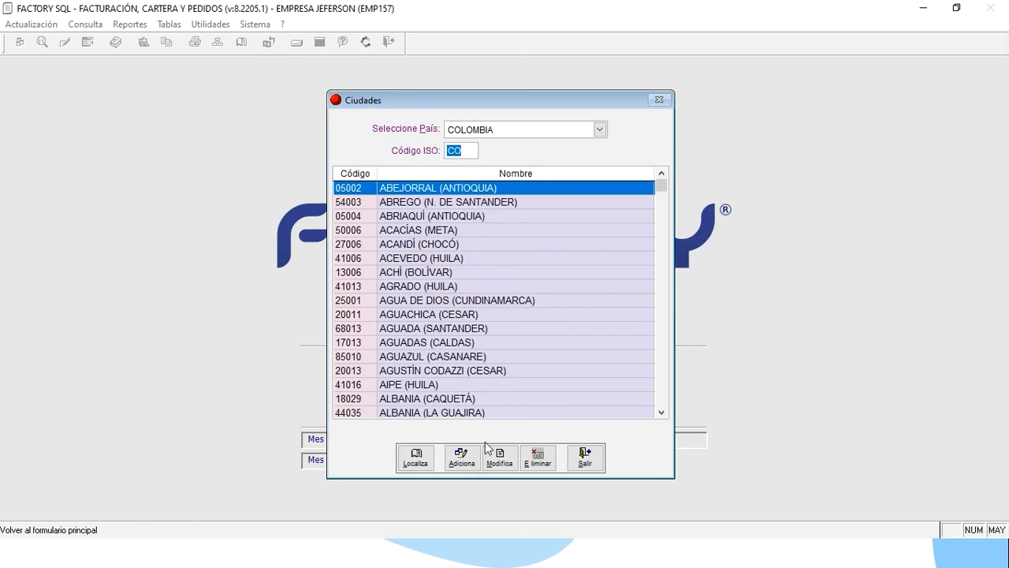
pyautogui.click(525, 358)
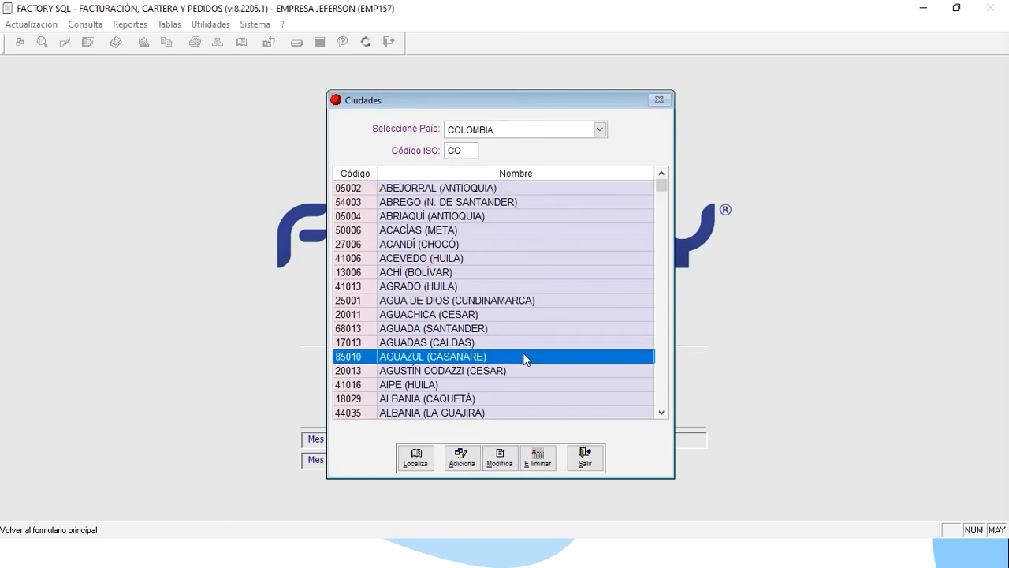
pyautogui.click(592, 457)
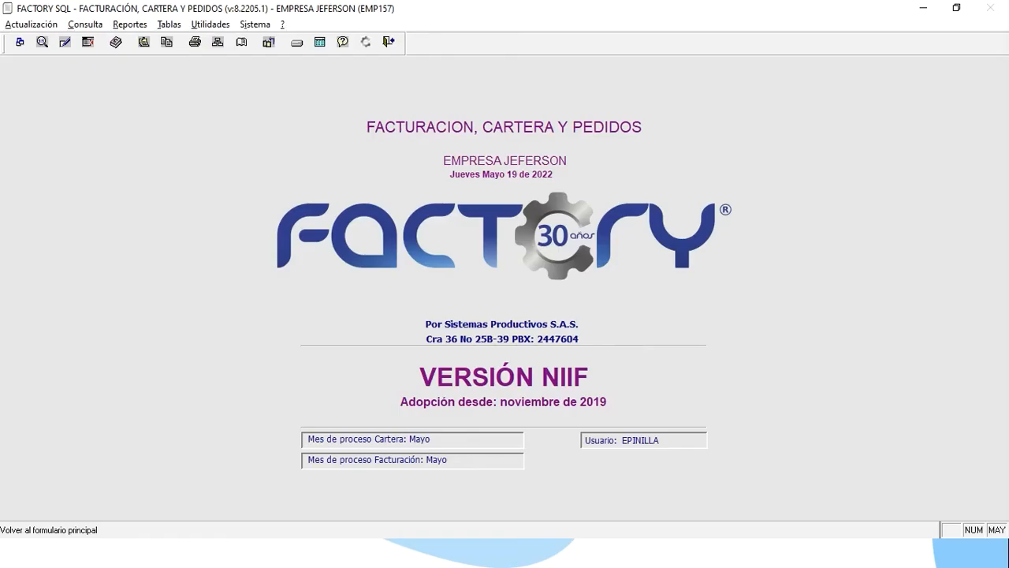
pyautogui.press('alt')
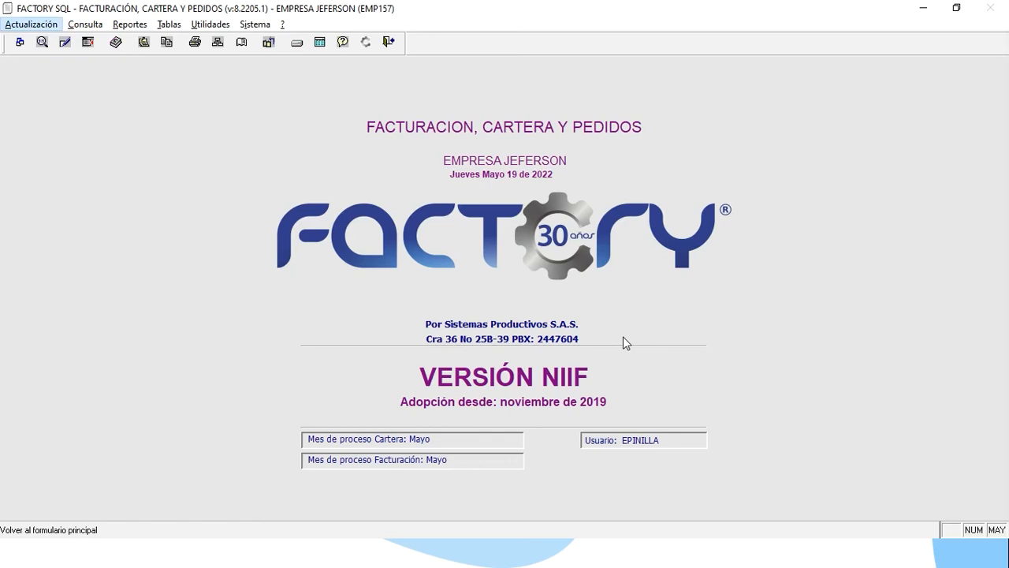
# Open the Actualización > Manejo de Planillas > Grabación form for a new payment slip.
pyautogui.press('Down')
pyautogui.press('Down')
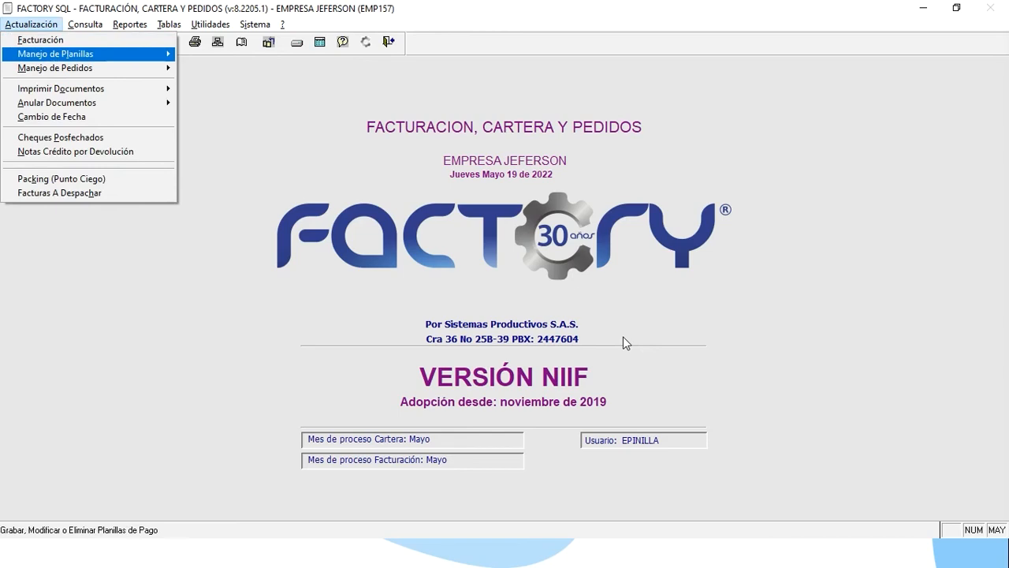
pyautogui.press('Right')
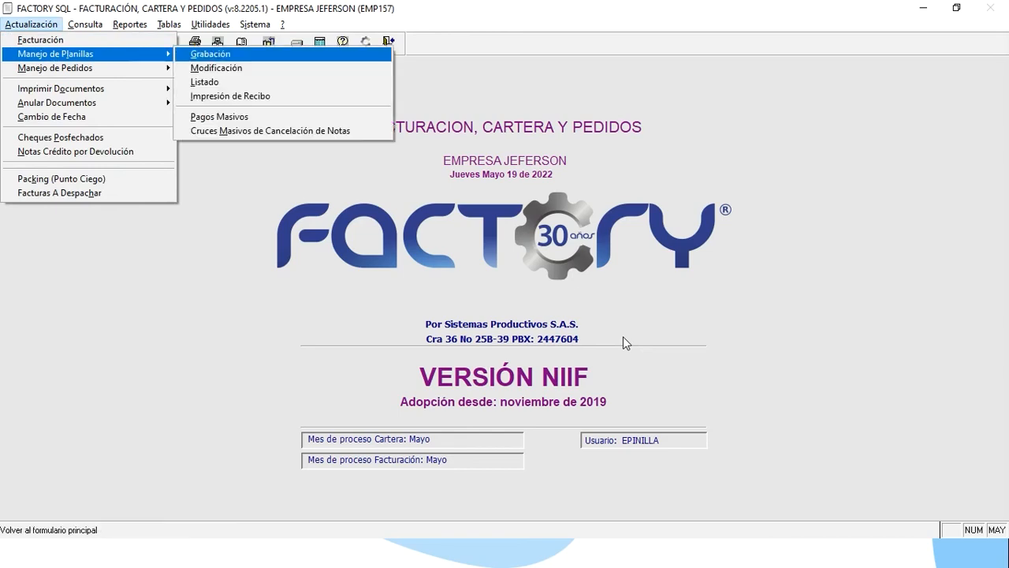
pyautogui.press('Return')
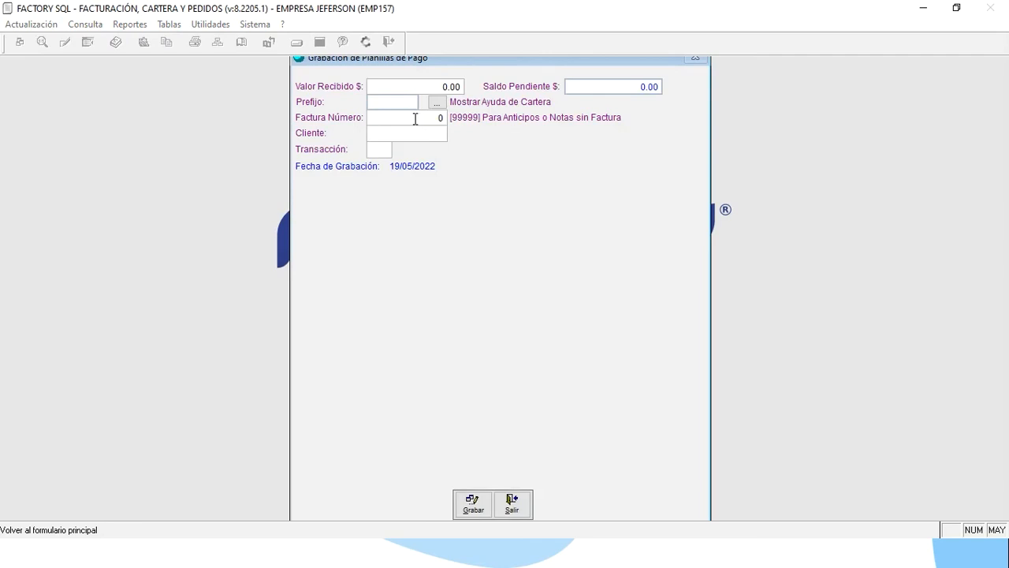
# Select invoice 2 of CLIENTE 14 from the open-invoice lookup on the payment slip.
pyautogui.click(441, 102)
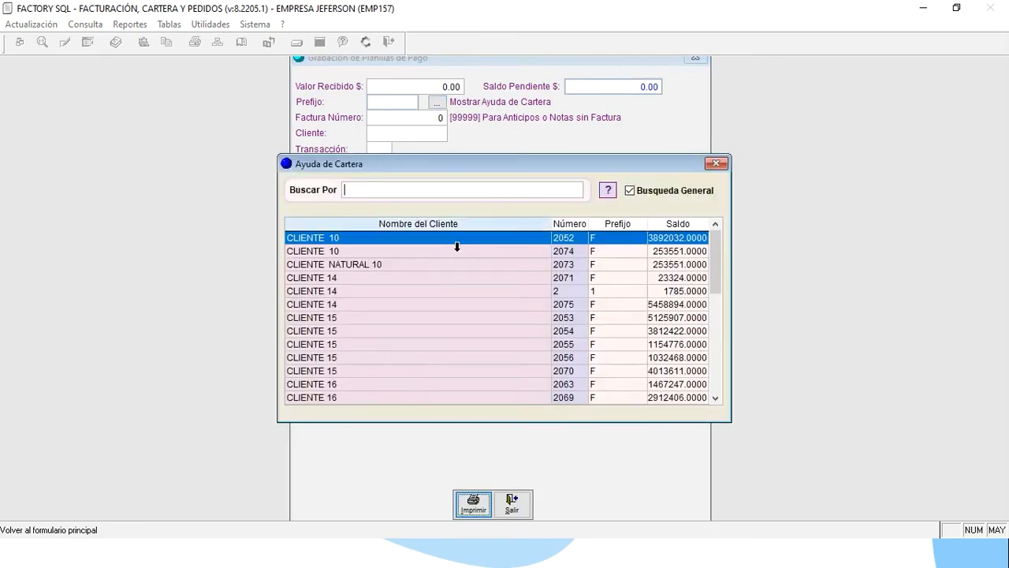
pyautogui.doubleClick(457, 244)
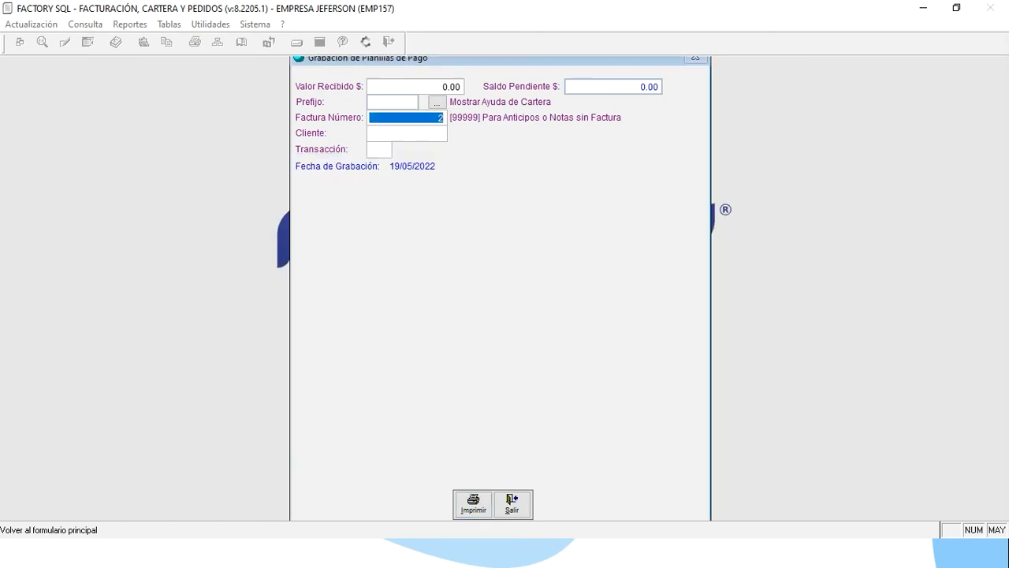
pyautogui.press('Return')
# Set the transaction to 302, Nota Crédito por descuento, after 300 is rejected.
pyautogui.press('Return')
pyautogui.write('300')
pyautogui.press('Return')
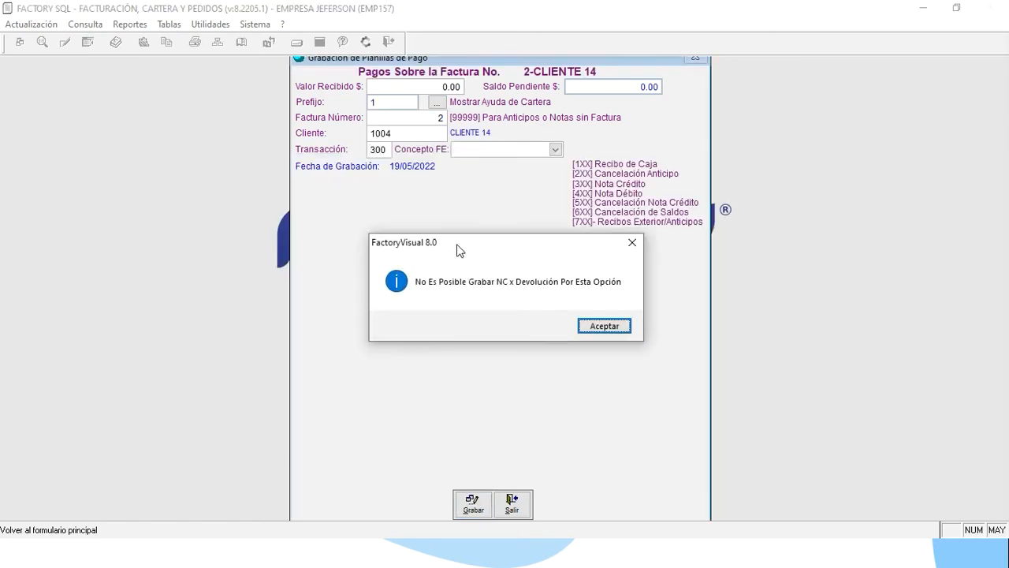
pyautogui.press('Return')
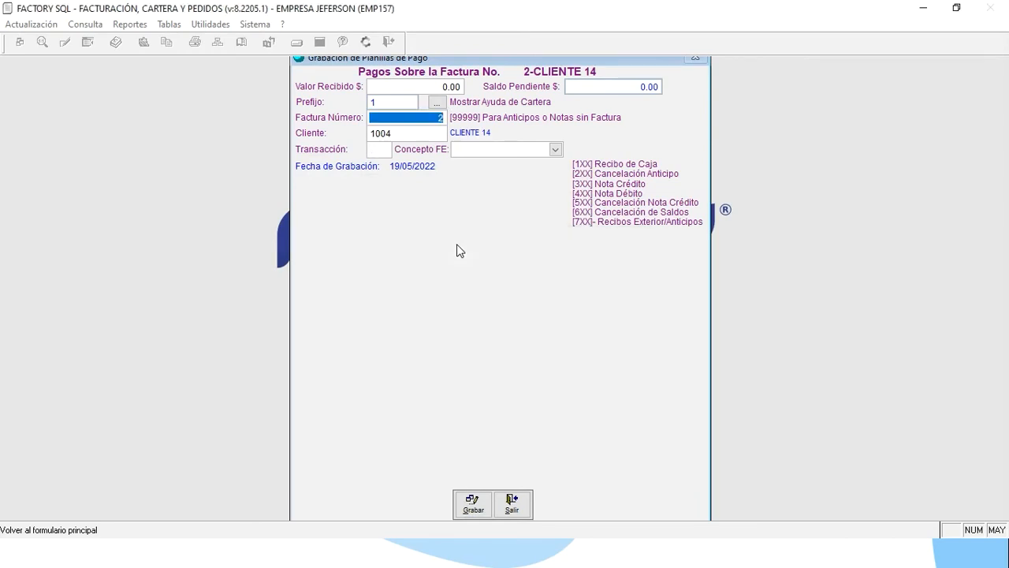
pyautogui.click(379, 149)
pyautogui.write('0+')
pyautogui.press('Down')
pyautogui.press('Down')
pyautogui.press('Down')
pyautogui.press('Down')
pyautogui.press('Down')
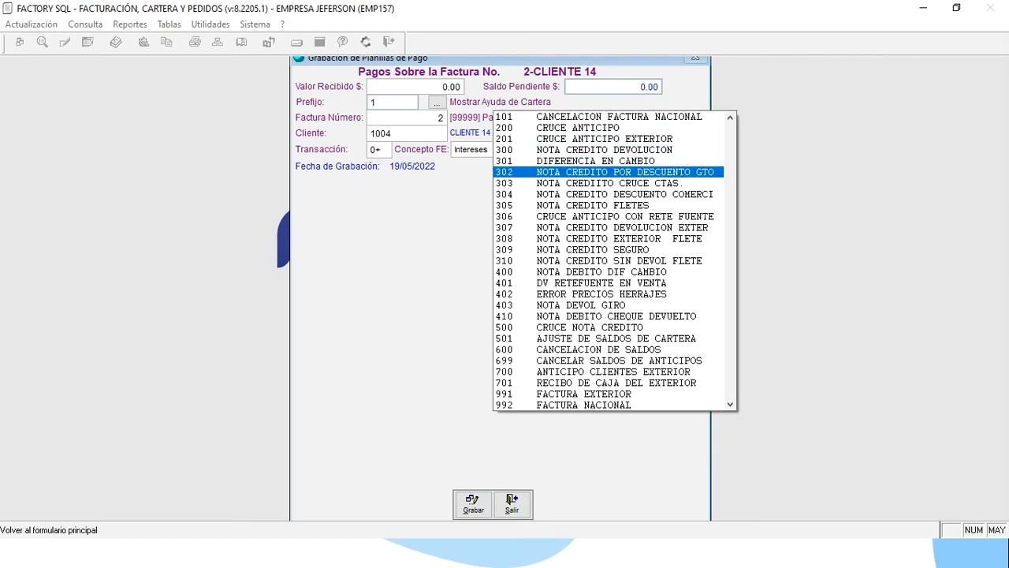
pyautogui.press('Return')
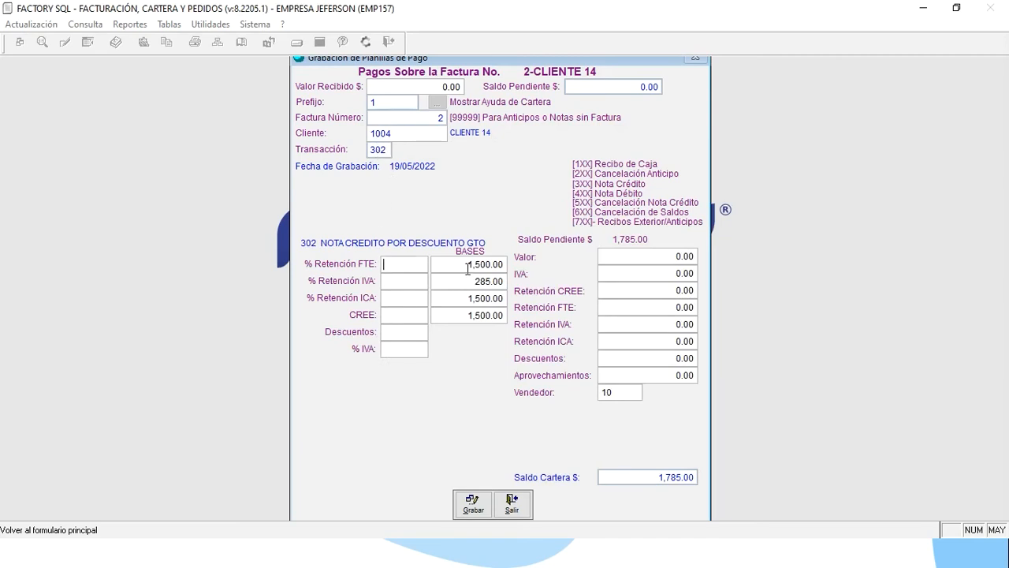
# Enter a credit note Valor of 1,500.00 and IVA of 285.00.
pyautogui.click(629, 260)
pyautogui.write('1500')
pyautogui.press('Tab')
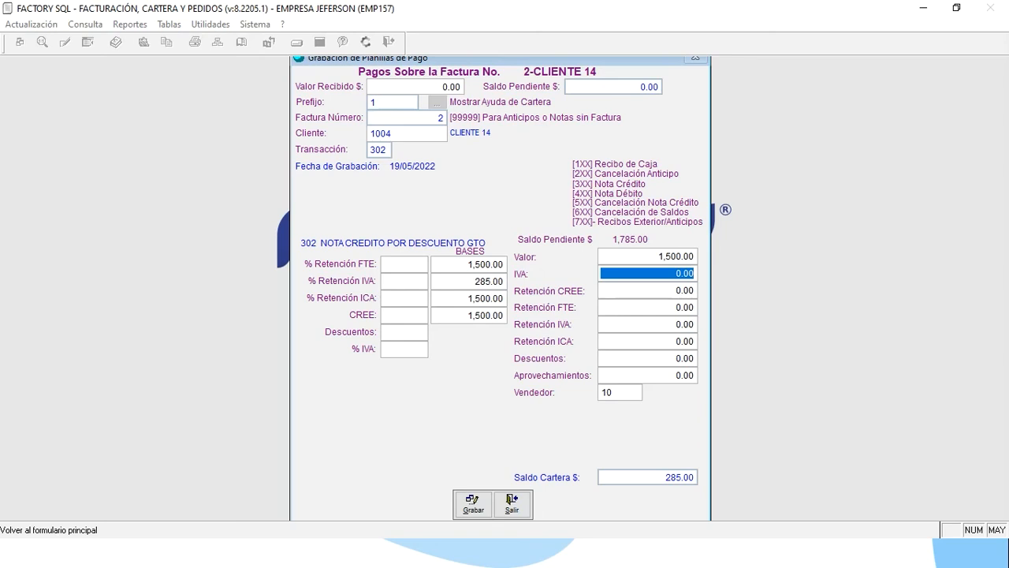
pyautogui.write('285')
pyautogui.press('Tab')
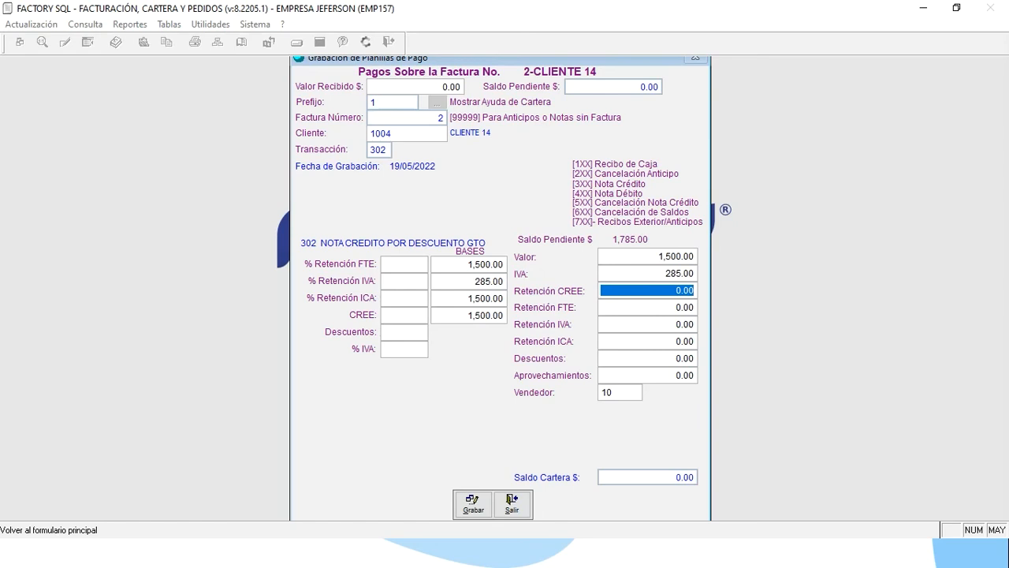
pyautogui.click(646, 257)
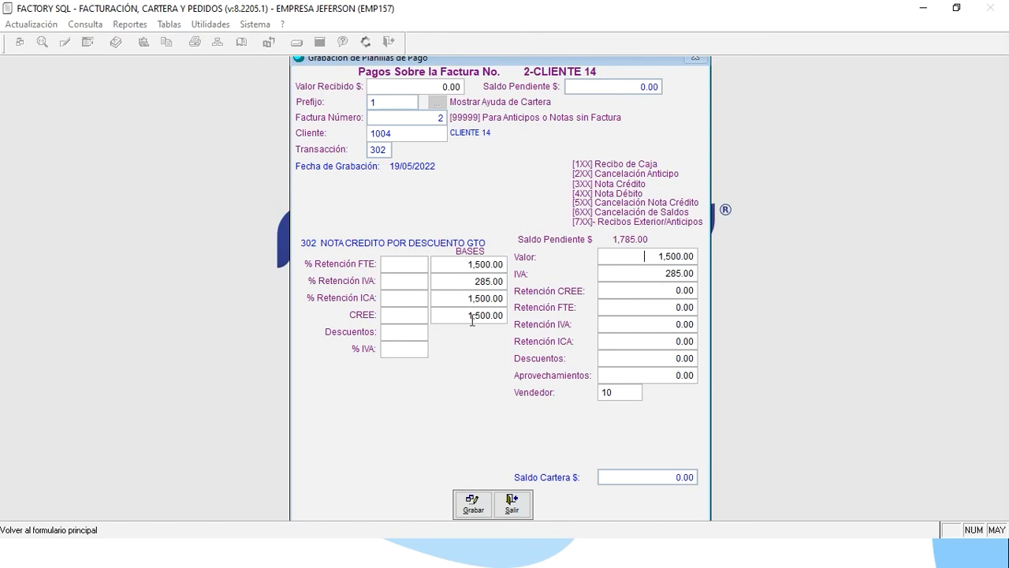
# Reset the IVA amount to 0 and set % IVA to 19, recalculating IVA to 285.00.
pyautogui.click(653, 275)
pyautogui.write('0')
pyautogui.press('Return')
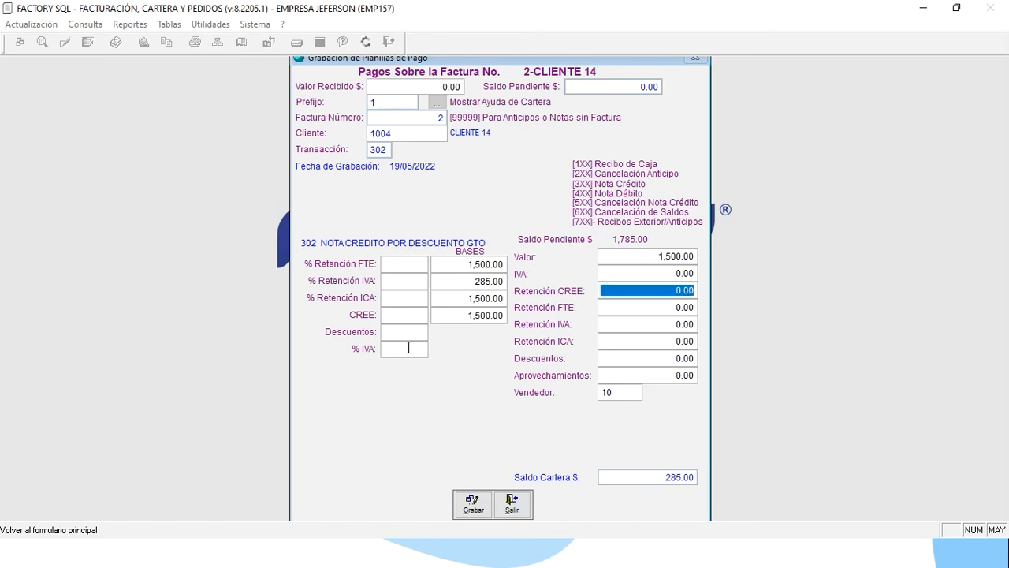
pyautogui.click(408, 347)
pyautogui.write('19')
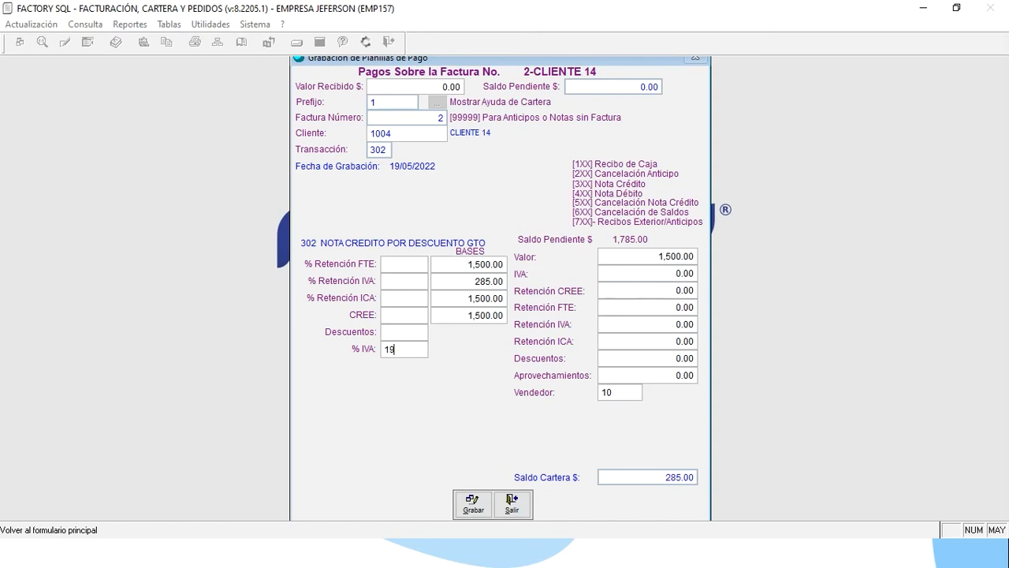
pyautogui.press('Return')
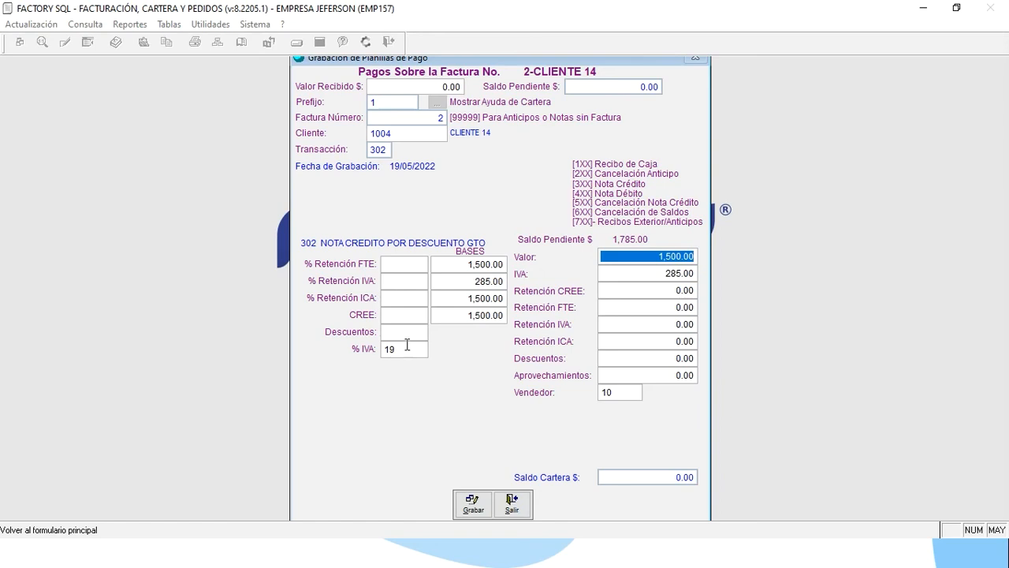
# Set Retención FTE to 2.5% with a re-entered base of 1,500.
pyautogui.click(470, 265)
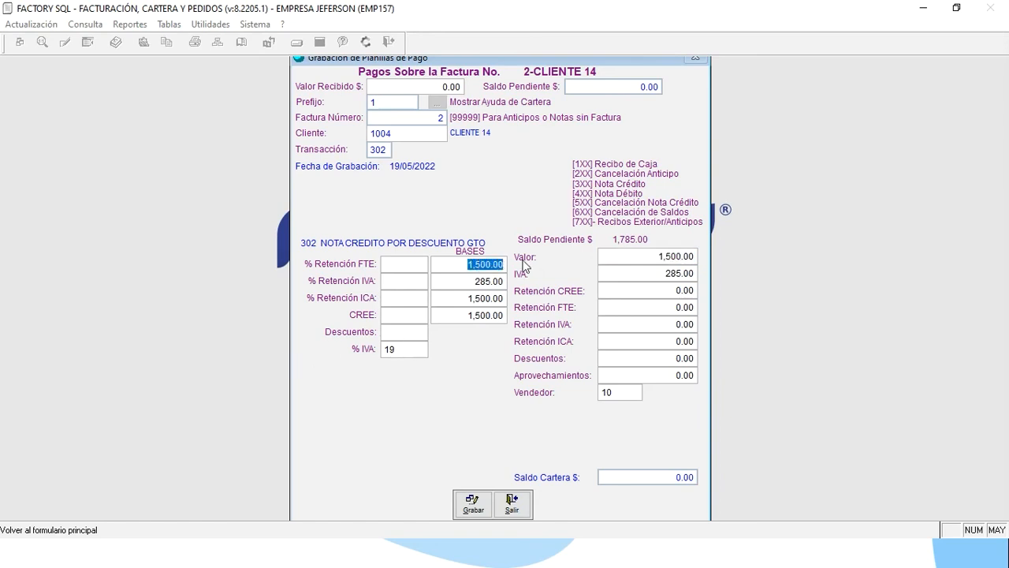
pyautogui.press('BackSpace')
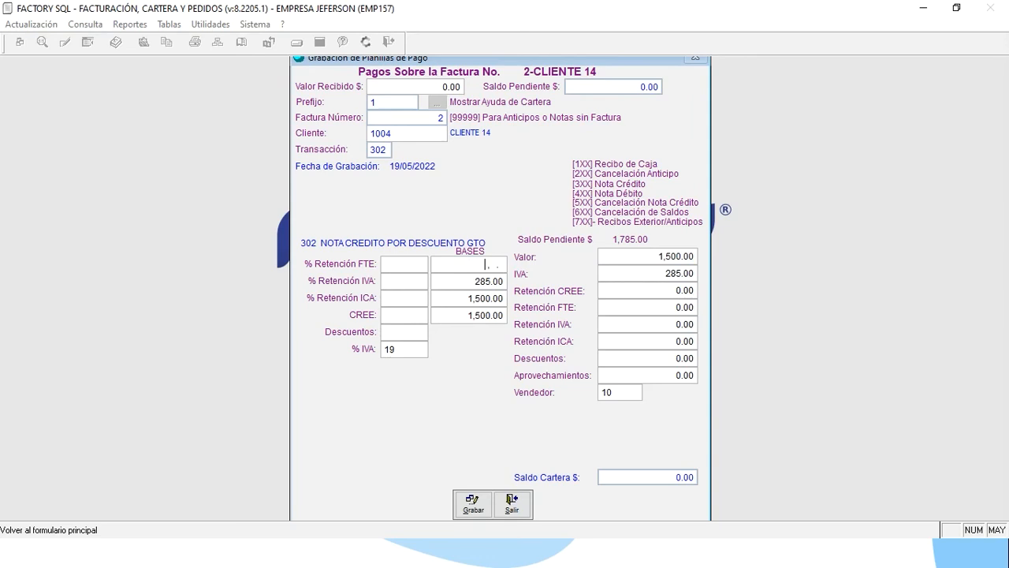
pyautogui.click(402, 262)
pyautogui.write('2.5')
pyautogui.click(459, 264)
pyautogui.write('1500')
# Close the payment slip and return to the slideshow's 'Alertas del Sistemas' slide.
pyautogui.click(512, 505)
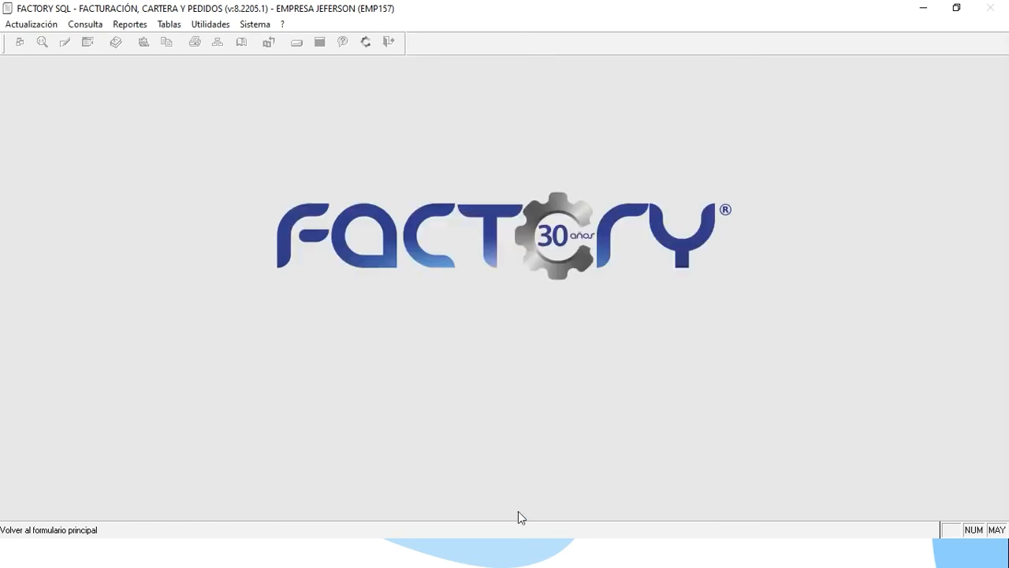
pyautogui.hotkey('alt', 'Tab')
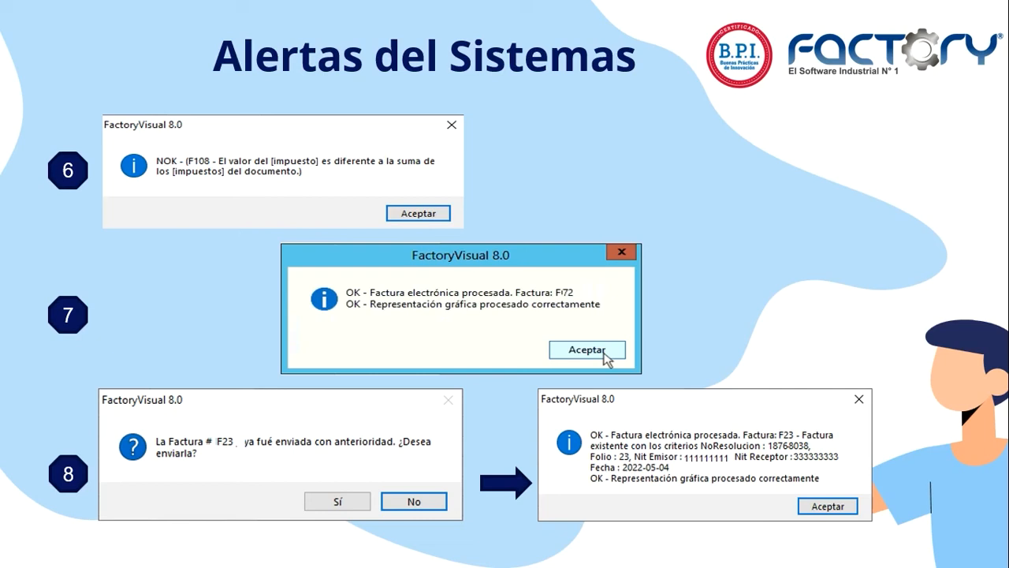
pyautogui.click(239, 566)
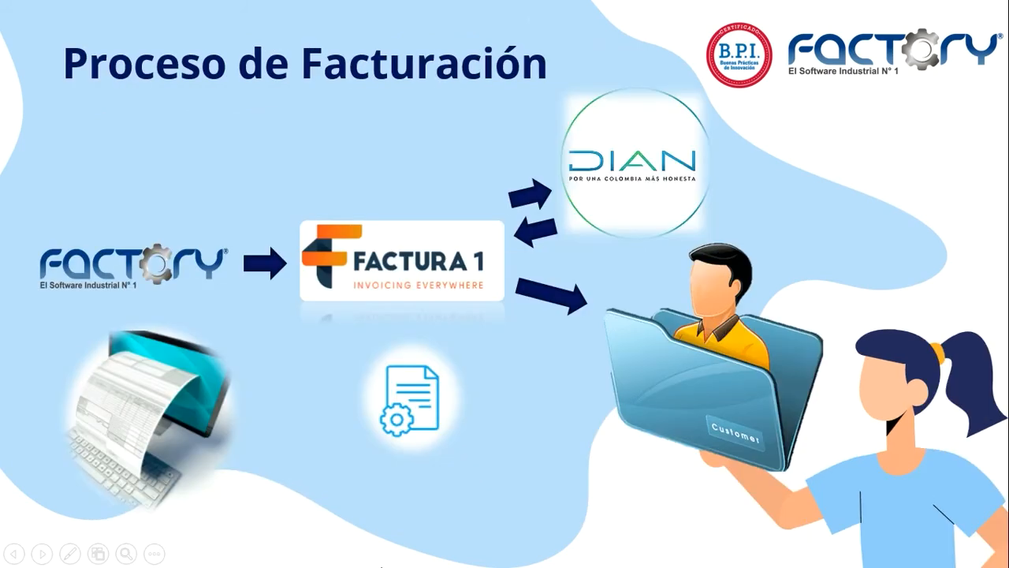
pyautogui.press('Left')
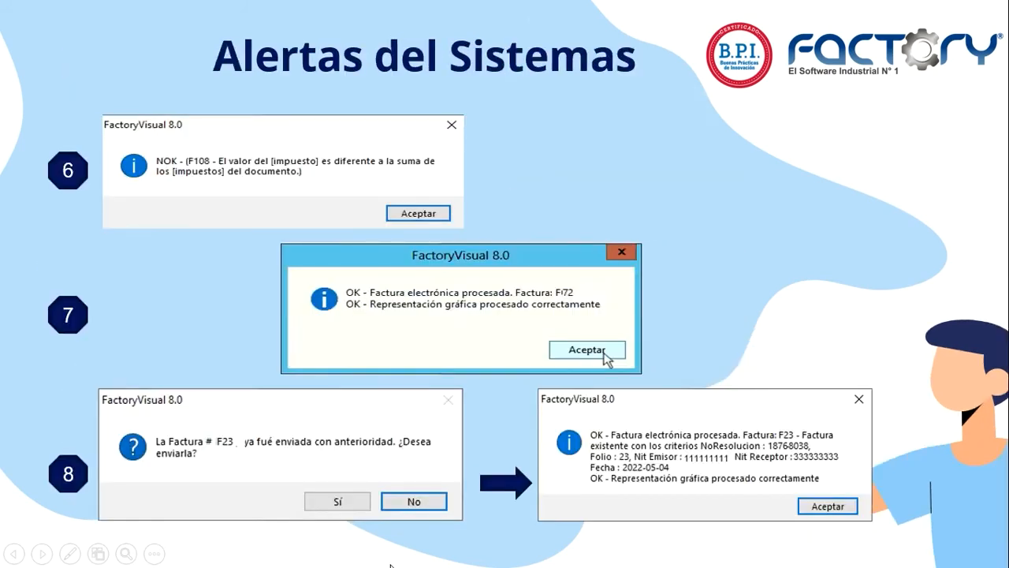
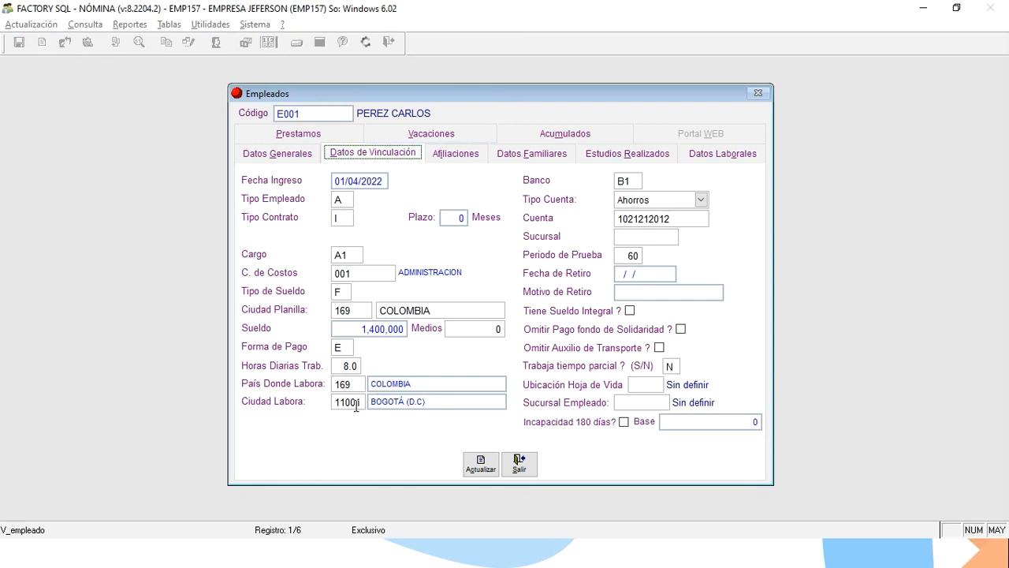
# Review E001's Datos Generales and Datos de Vinculación, then close the employee record.
pyautogui.click(304, 159)
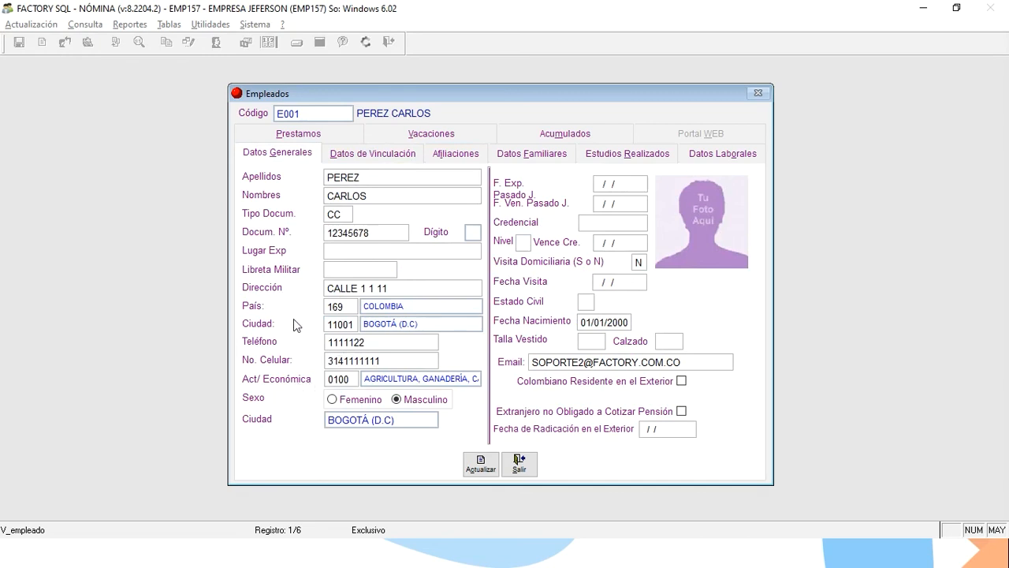
pyautogui.click(383, 157)
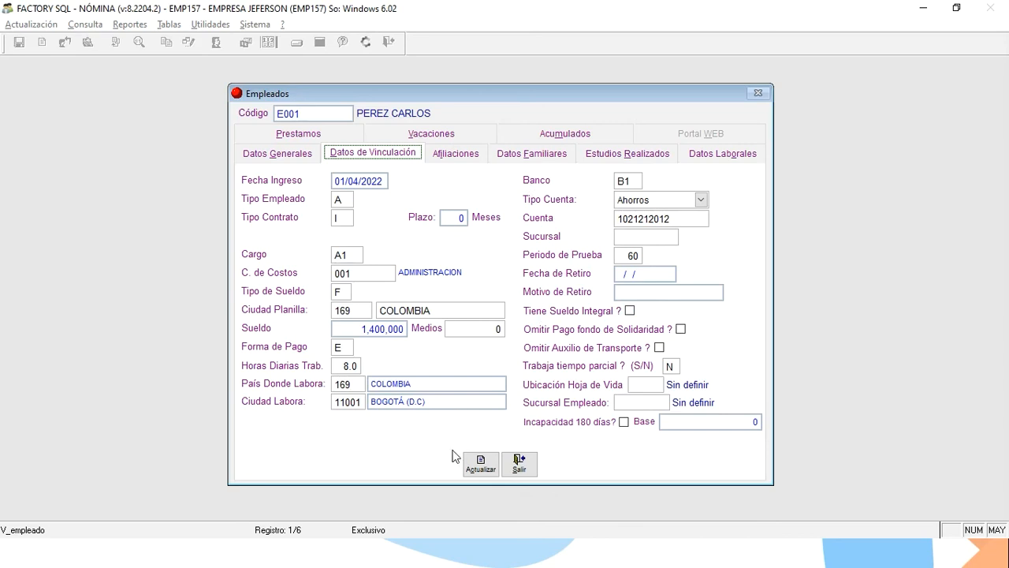
pyautogui.click(519, 464)
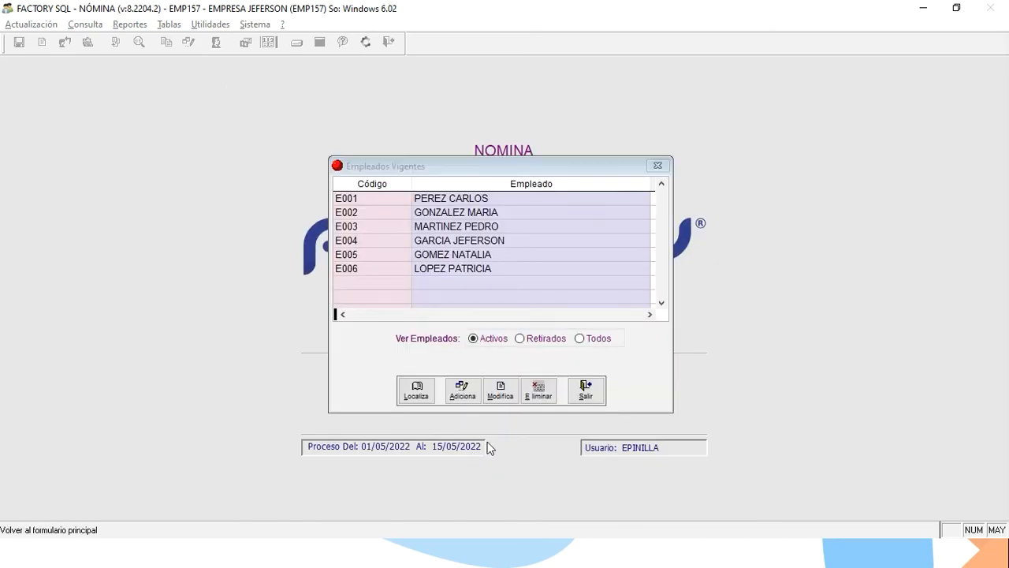
# Close the active-employee list, open Tablas > Conceptos, and launch the Masivo NE mapping.
pyautogui.click(583, 389)
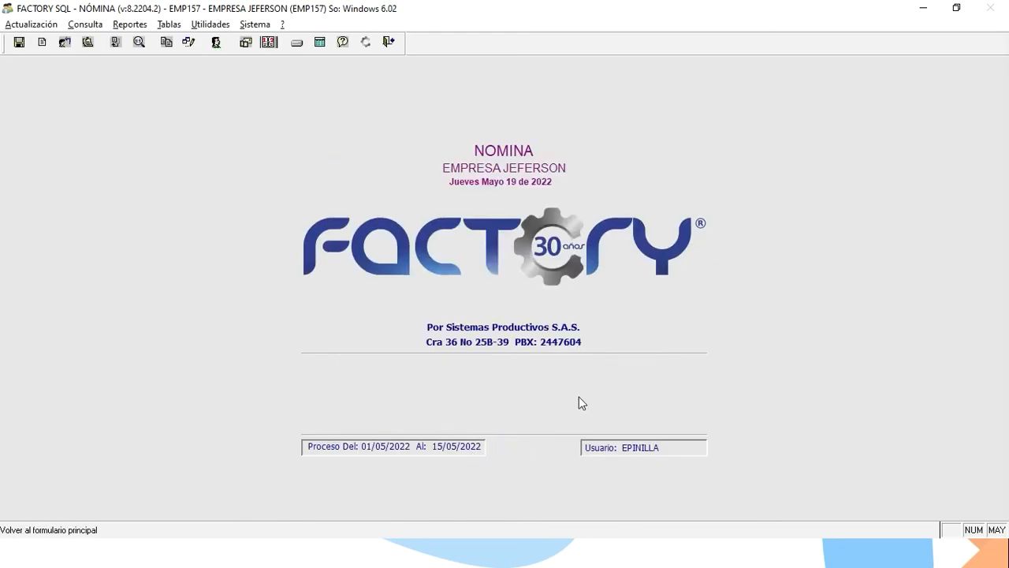
pyautogui.click(178, 29)
pyautogui.click(180, 55)
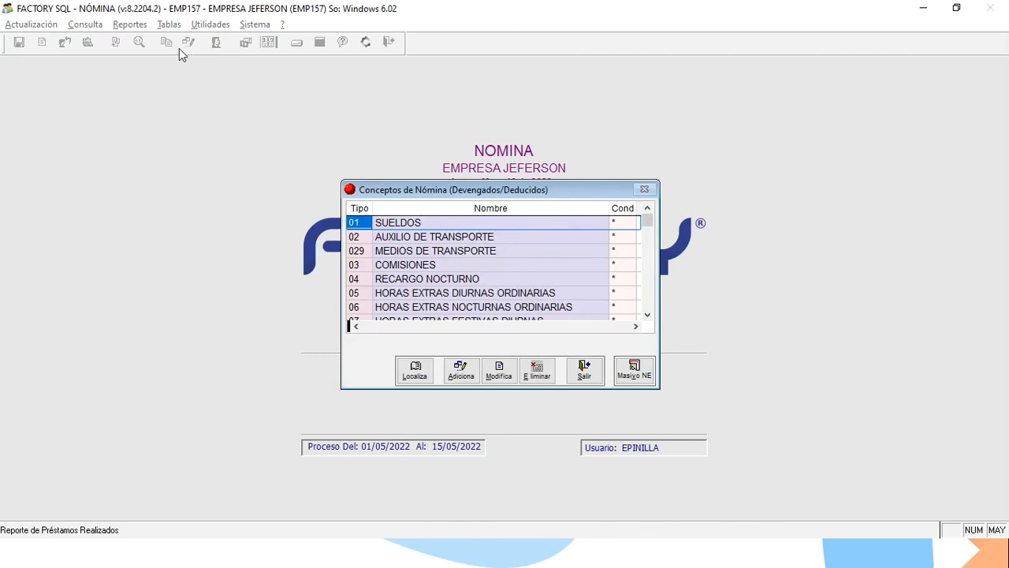
pyautogui.press('Down')
pyautogui.press('Down')
pyautogui.press('Down')
pyautogui.press('Down')
pyautogui.press('Up')
pyautogui.press('Up')
pyautogui.press('Up')
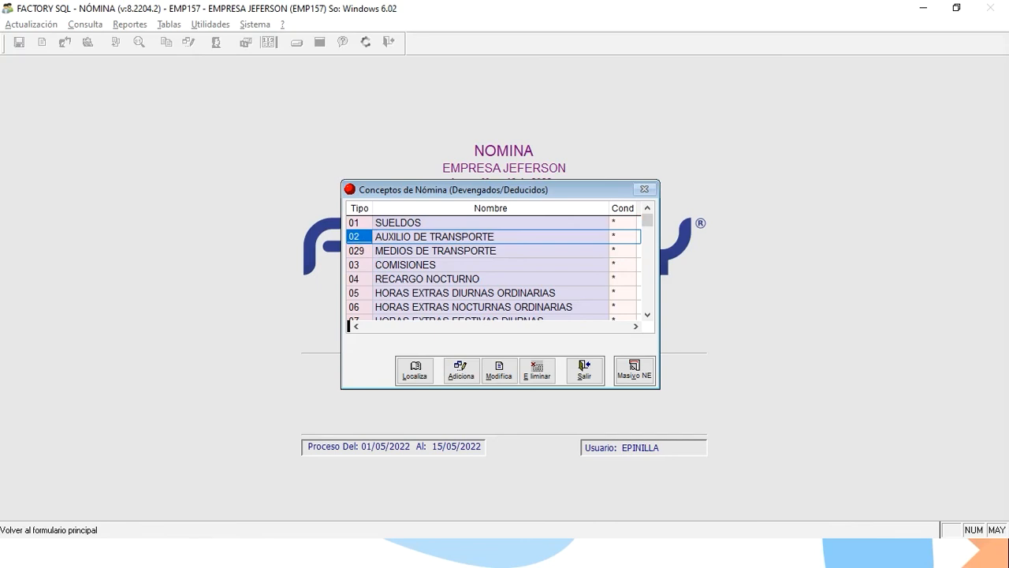
pyautogui.click(647, 376)
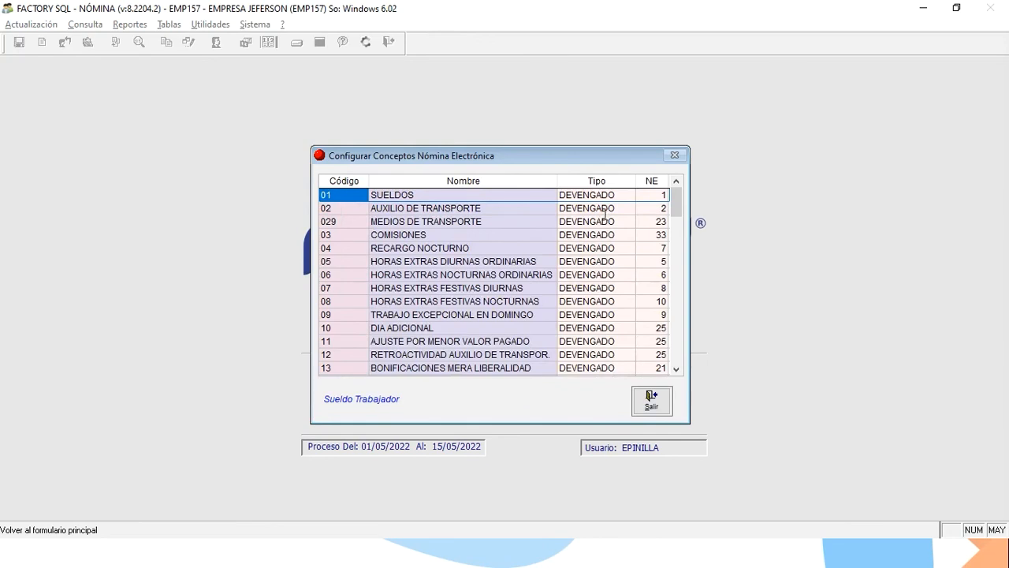
# Move through the NE codes to row 05, HORAS EXTRAS DIURNAS ORDINARIAS.
pyautogui.press('Right')
pyautogui.press('Right')
pyautogui.press('Right')
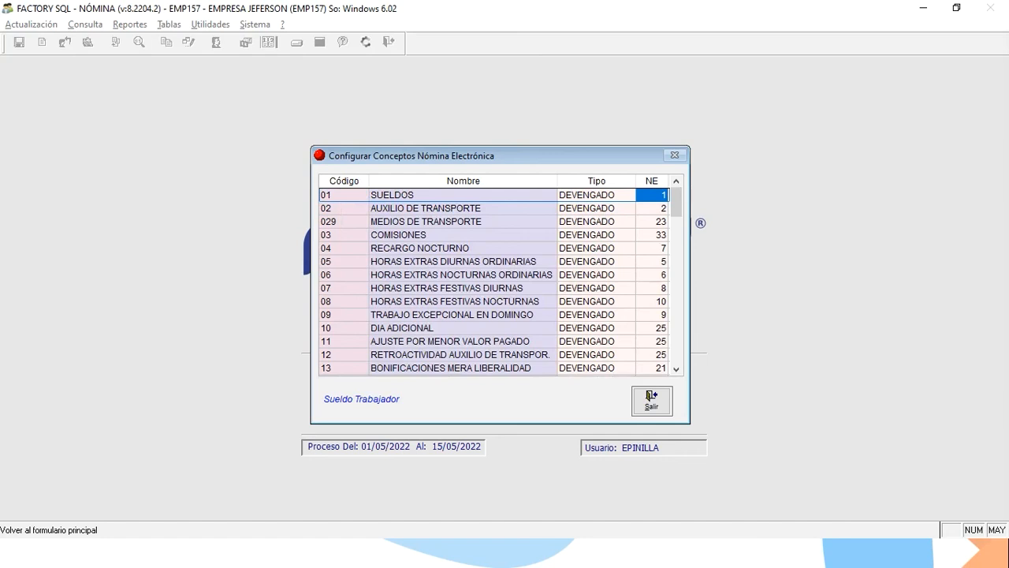
pyautogui.press('Down')
pyautogui.press('Down')
pyautogui.press('Down')
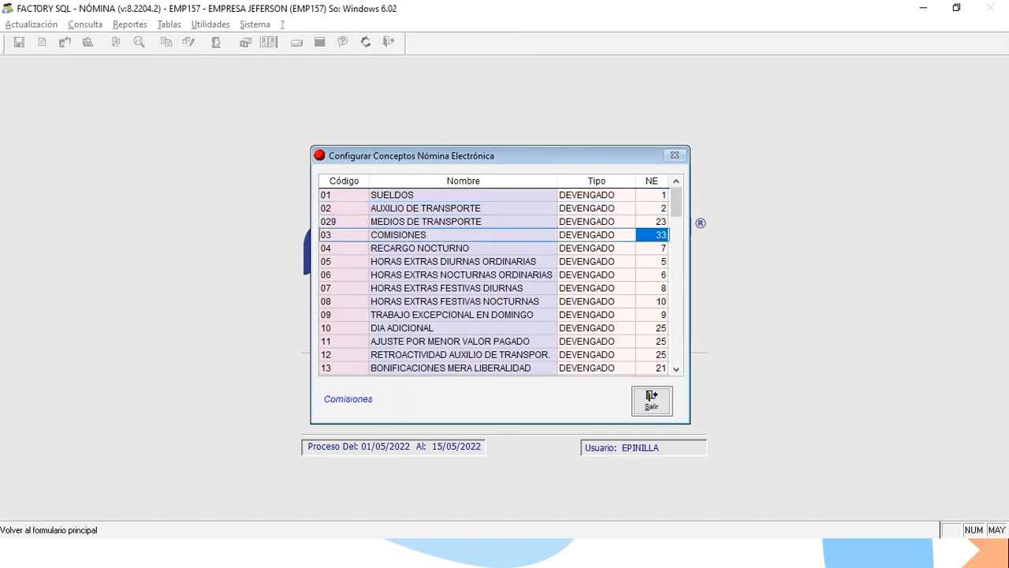
pyautogui.press('Down')
pyautogui.press('Down')
pyautogui.press('Down')
pyautogui.press('Up')
pyautogui.press('Down')
pyautogui.press('Up')
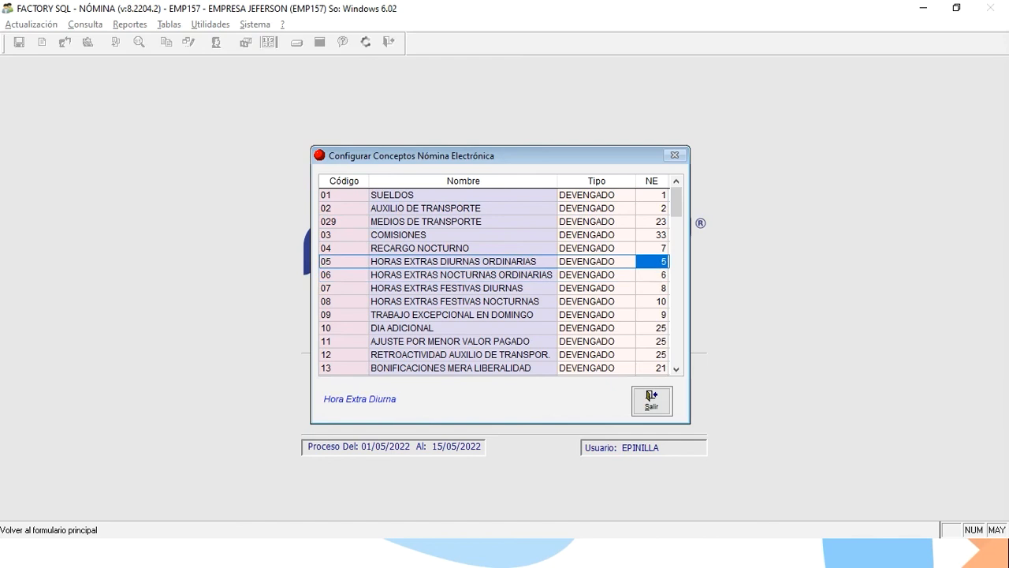
pyautogui.press('Left')
pyautogui.press('Right')
# Enter 999 as row 05's NE code and browse the concept-type lookup sorted by code.
pyautogui.write('999')
pyautogui.press('Return')
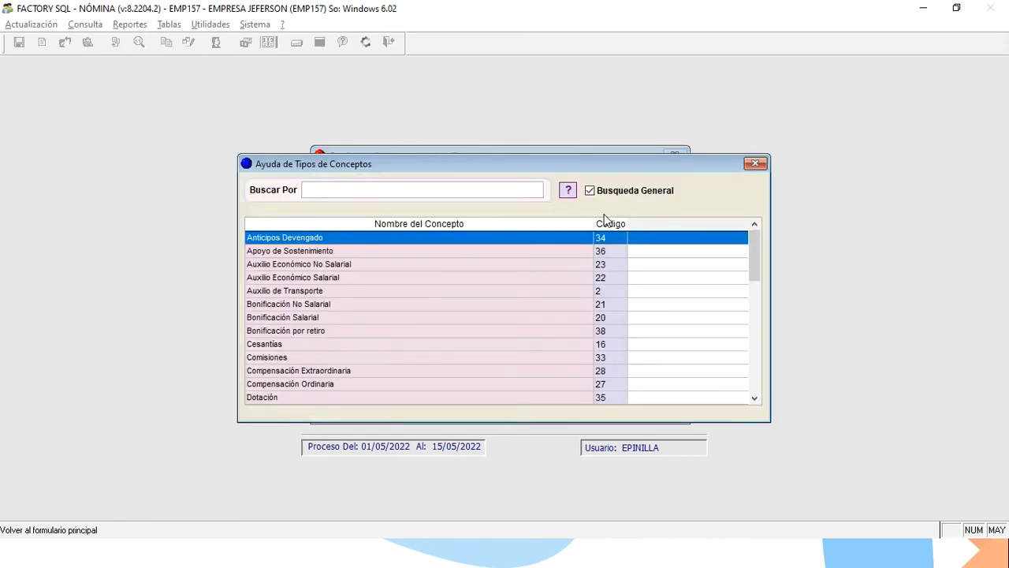
pyautogui.click(605, 223)
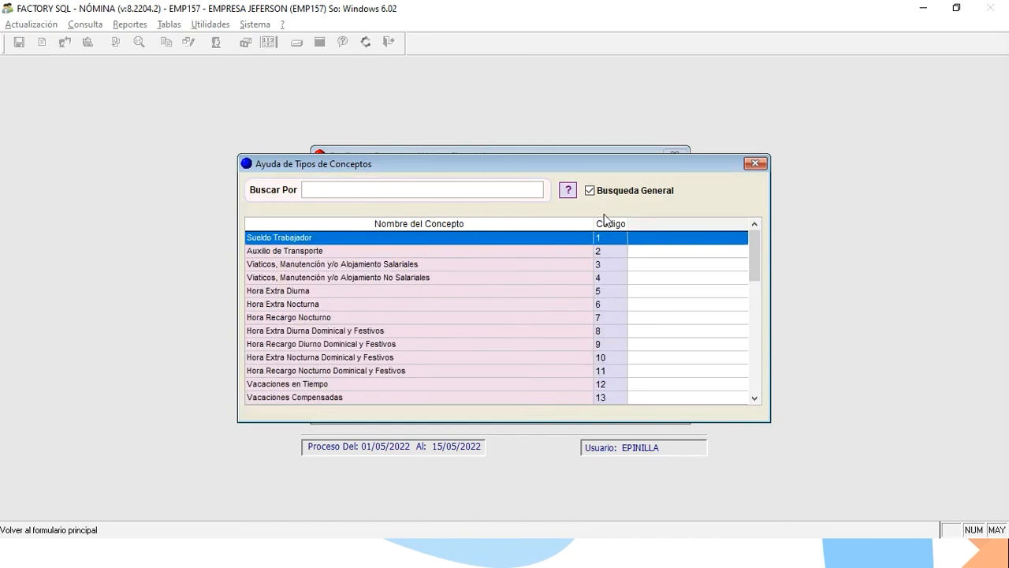
pyautogui.press('Down')
pyautogui.press('Down')
pyautogui.press('Down')
pyautogui.press('Down')
pyautogui.press('Down')
pyautogui.press('Down')
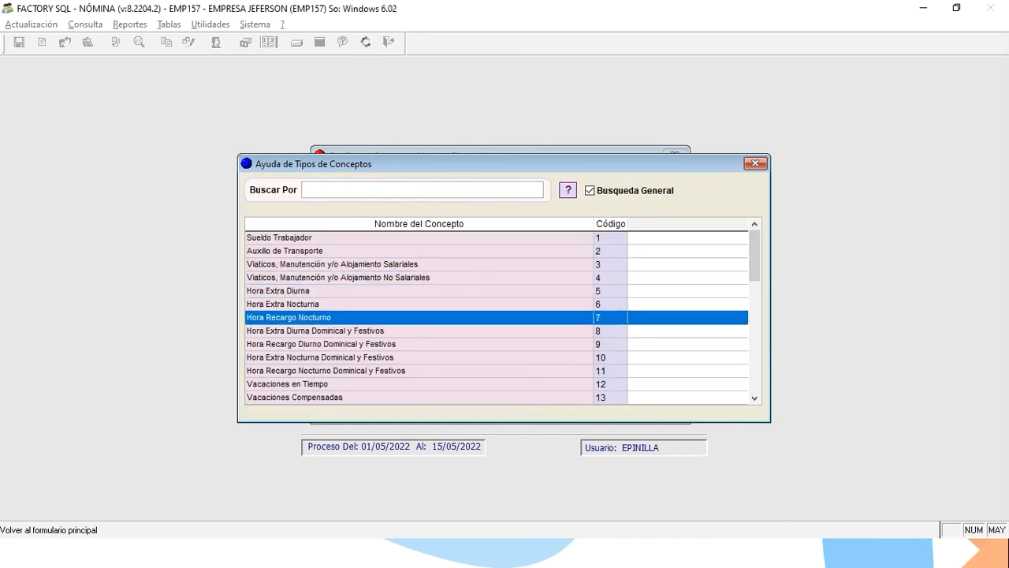
pyautogui.press('Down')
pyautogui.press('Up')
pyautogui.press('Up')
pyautogui.press('Up')
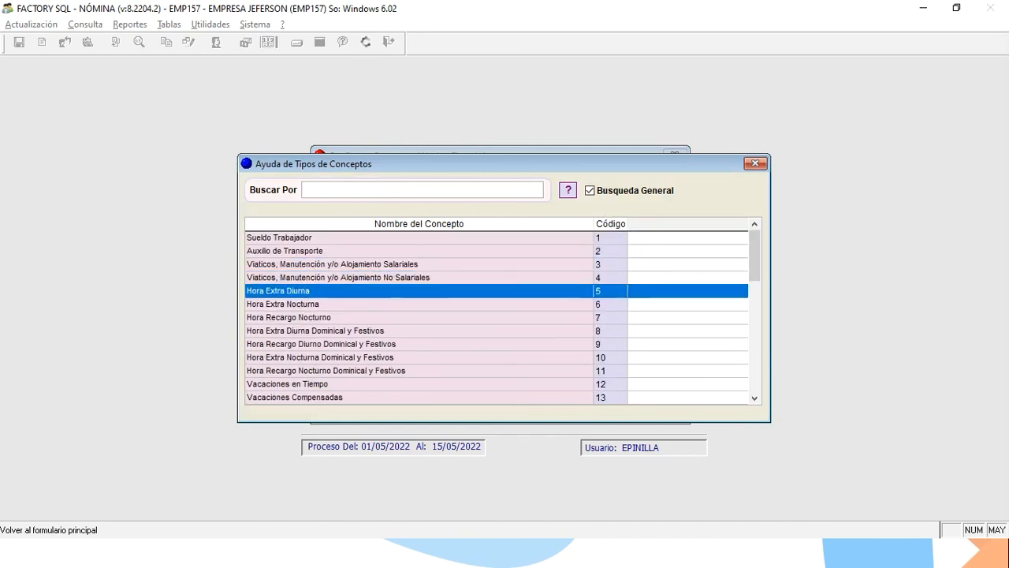
pyautogui.press('Down')
pyautogui.press('Down')
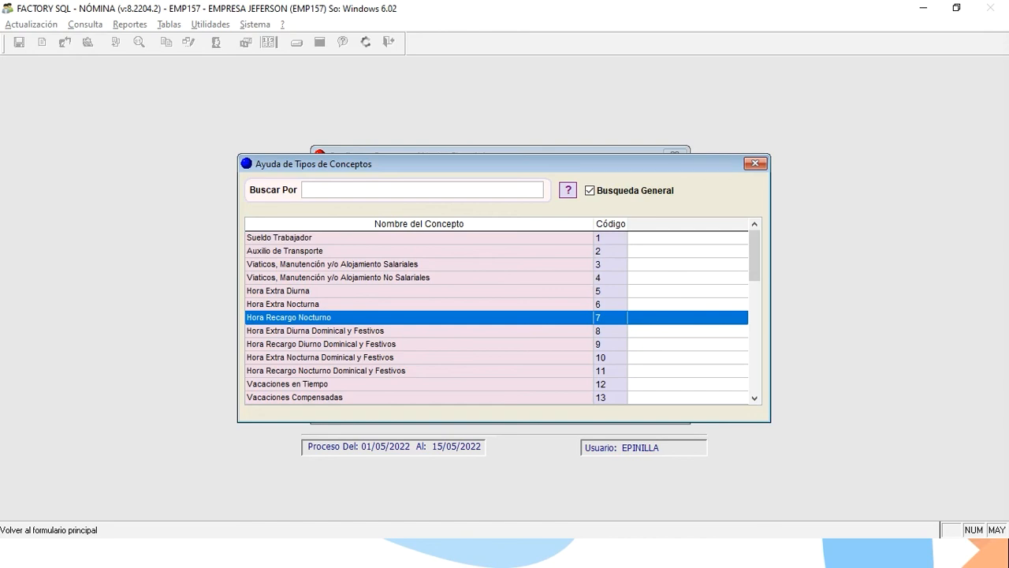
pyautogui.press('Down')
pyautogui.press('Down')
pyautogui.press('Down')
pyautogui.press('Down')
pyautogui.press('Down')
pyautogui.press('Down')
pyautogui.press('Down')
pyautogui.press('Down')
pyautogui.press('Down')
pyautogui.press('Down')
pyautogui.press('Down')
pyautogui.press('Down')
pyautogui.press('Down')
pyautogui.press('Down')
pyautogui.press('Down')
pyautogui.press('Down')
pyautogui.press('Down')
pyautogui.press('Down')
pyautogui.press('Down')
pyautogui.press('Down')
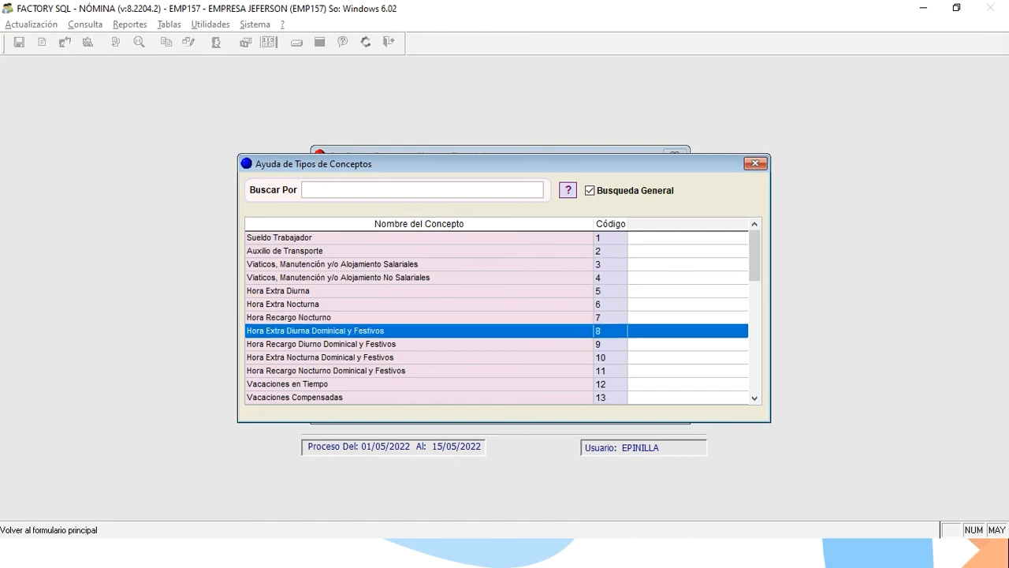
pyautogui.press('Down')
pyautogui.press('Down')
pyautogui.press('Down')
pyautogui.press('Down')
pyautogui.press('Down')
pyautogui.press('Down')
pyautogui.press('Down')
pyautogui.press('Down')
pyautogui.press('Down')
pyautogui.press('Down')
pyautogui.press('Down')
pyautogui.press('Down')
pyautogui.press('Down')
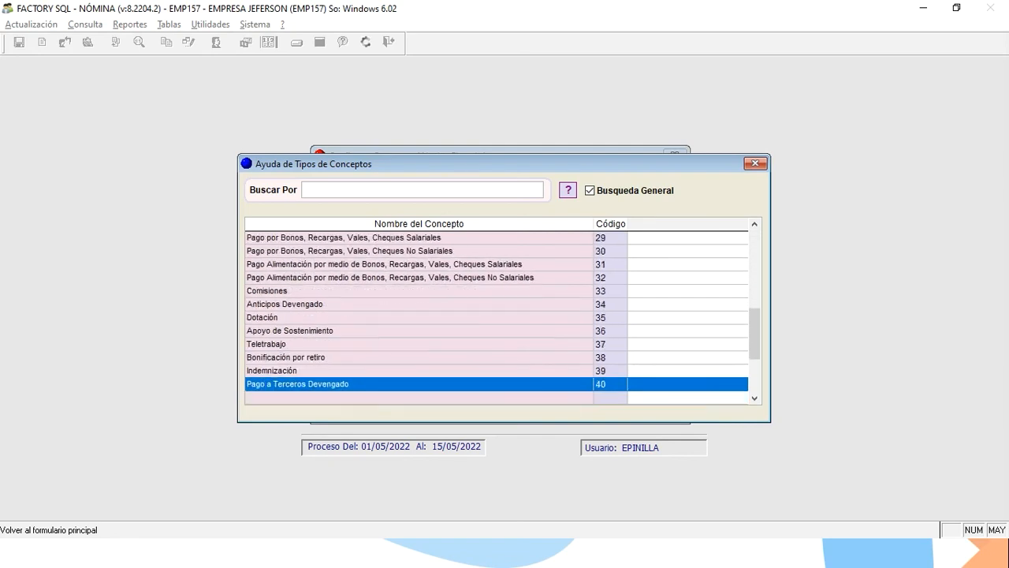
pyautogui.press('Up')
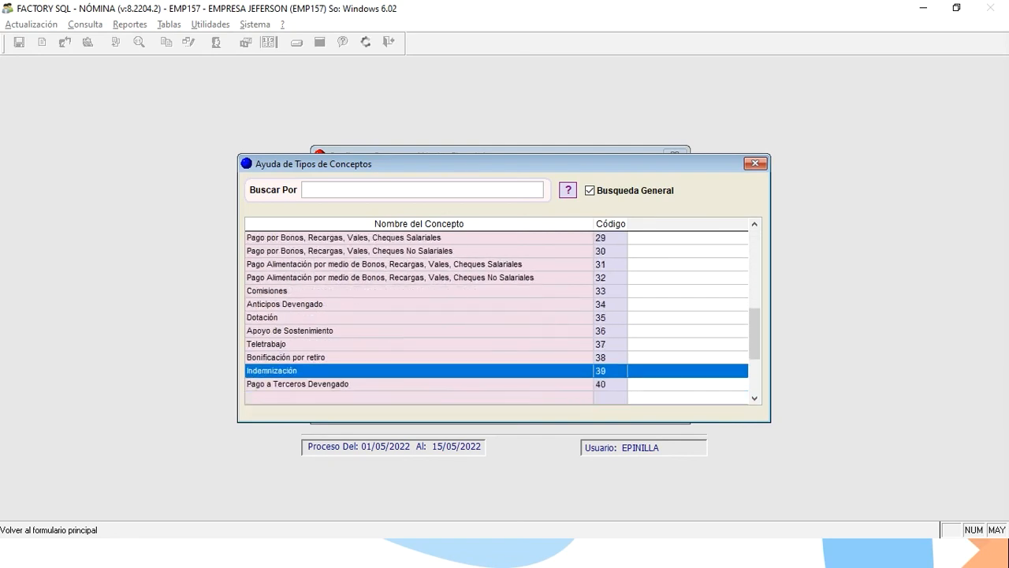
pyautogui.press('Up')
pyautogui.press('Up')
pyautogui.press('Up')
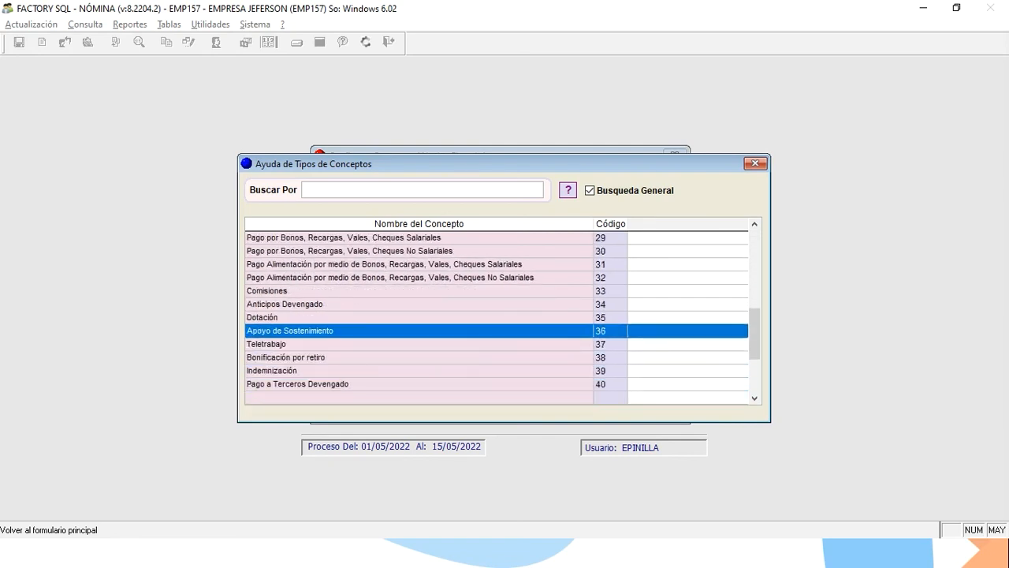
# Search the concept types for 'OTRO' and close the lookup without choosing one.
pyautogui.click(462, 191)
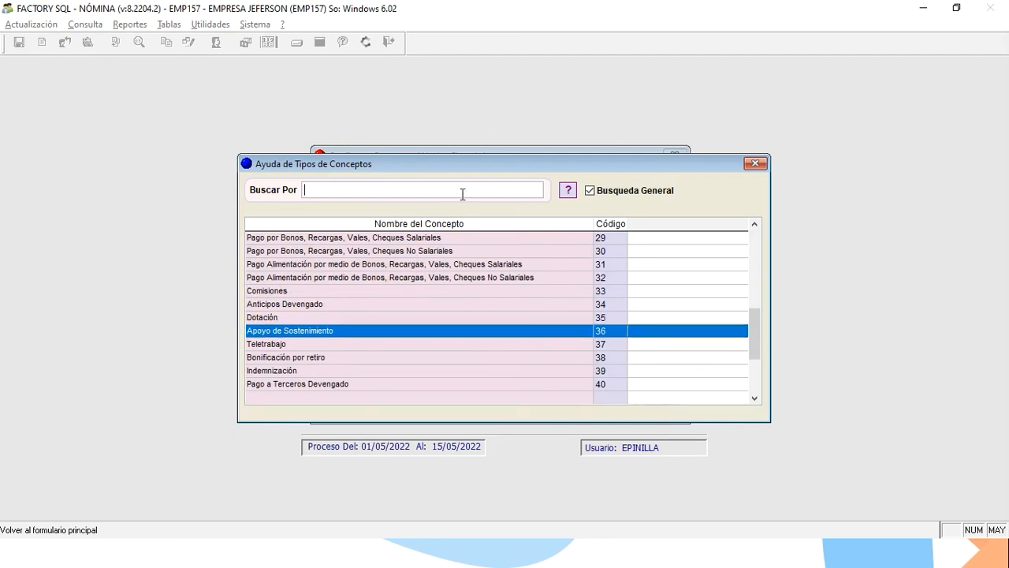
pyautogui.write('OTRO')
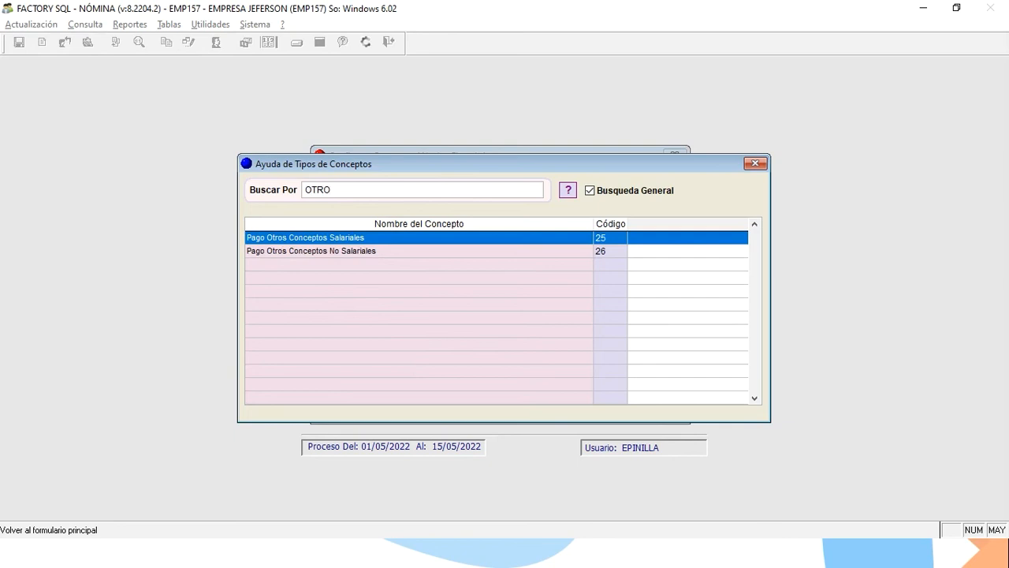
pyautogui.click(756, 164)
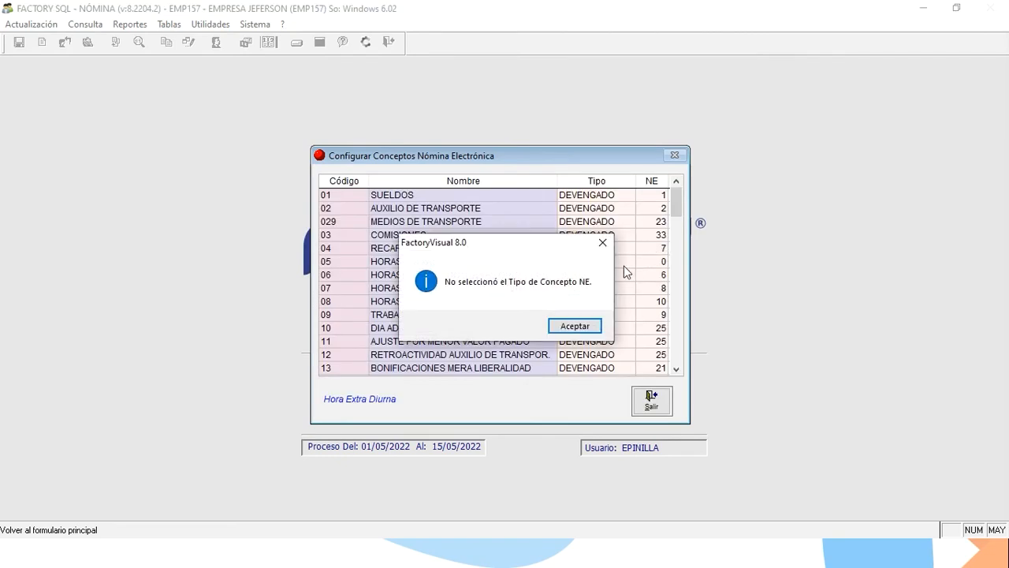
# Dismiss the warning, set row 05's NE code back to 5, and review nearby rows.
pyautogui.click(574, 326)
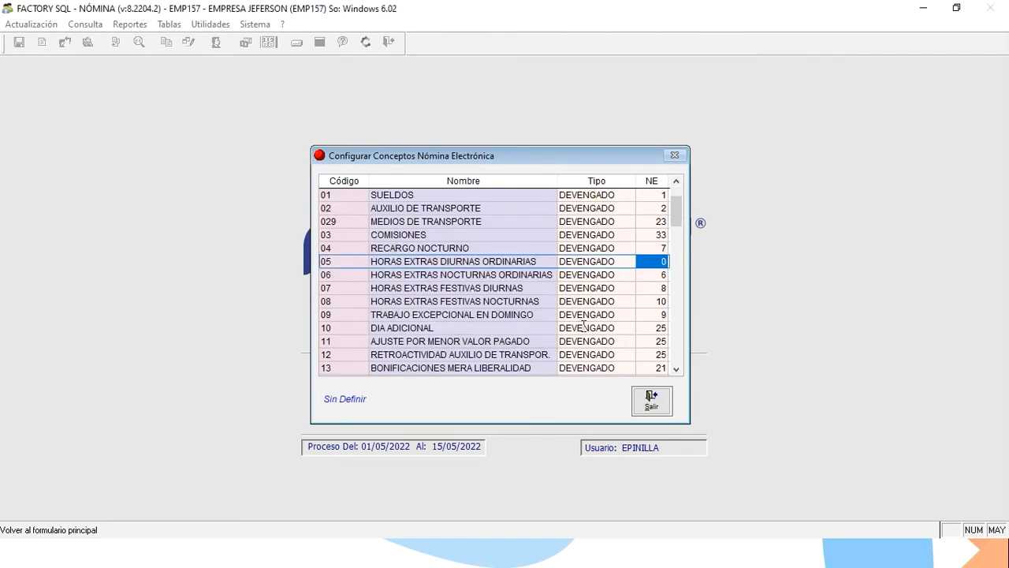
pyautogui.write('5')
pyautogui.press('Return')
pyautogui.press('Down')
pyautogui.press('Down')
pyautogui.press('Down')
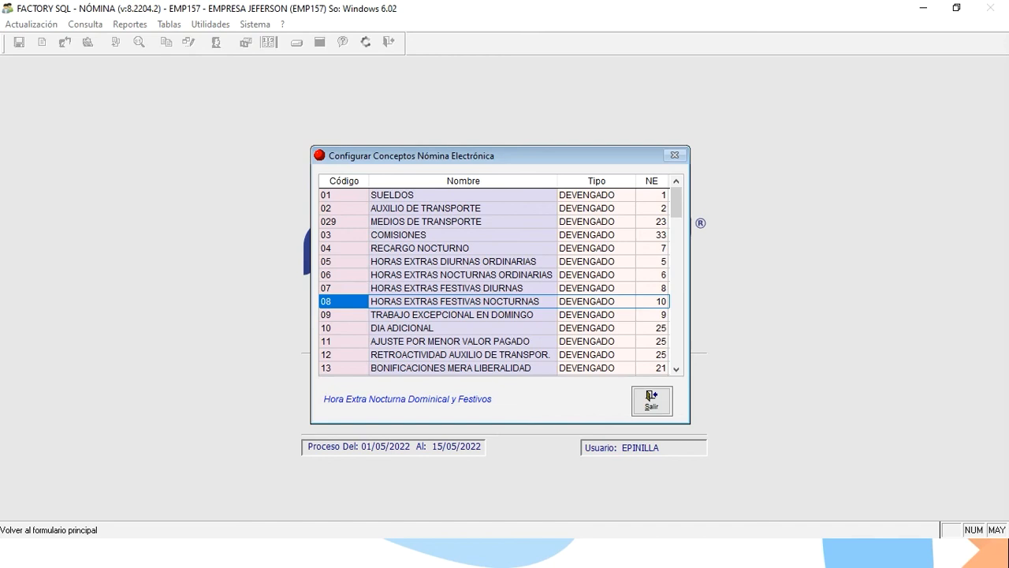
pyautogui.press('Up')
pyautogui.press('Up')
pyautogui.press('Right')
pyautogui.press('Right')
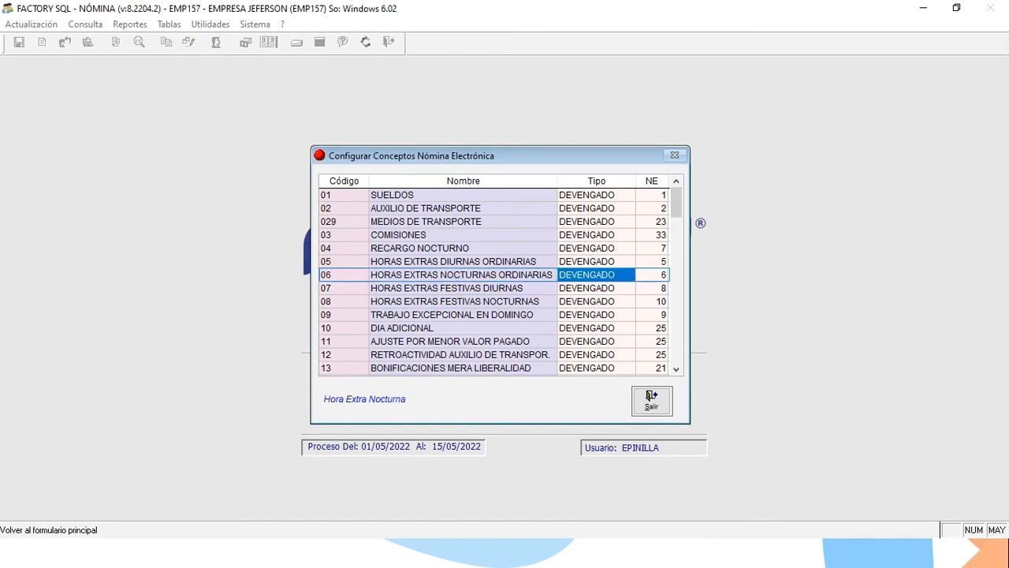
pyautogui.press('Up')
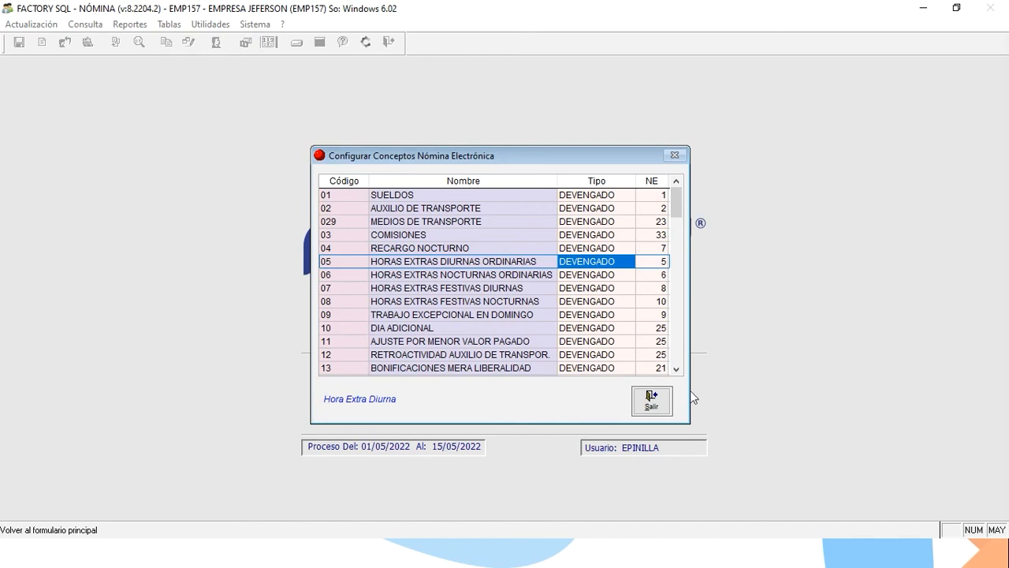
# Close the electronic payroll concepts configuration and the payroll concepts list.
pyautogui.click(658, 398)
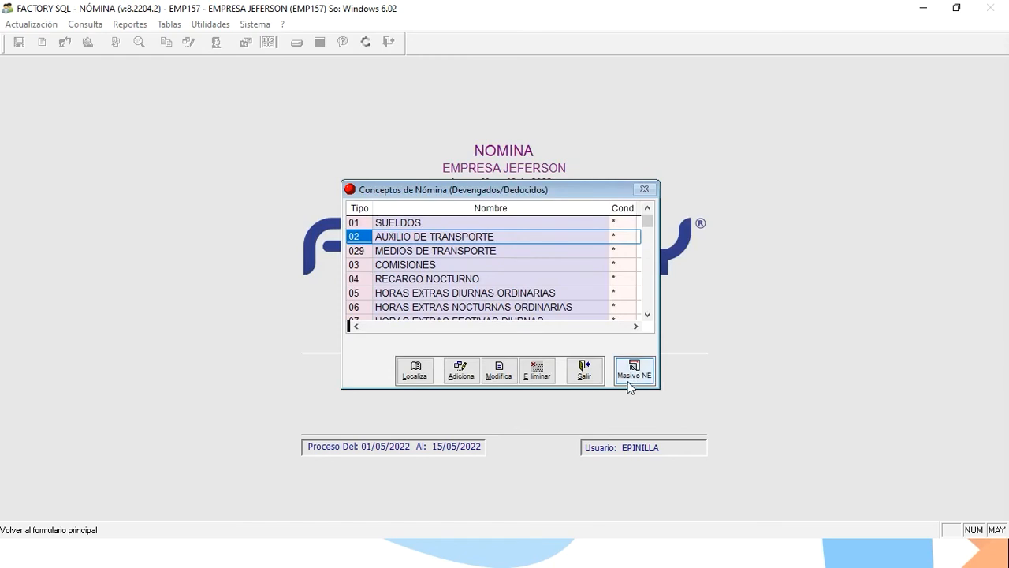
pyautogui.click(583, 369)
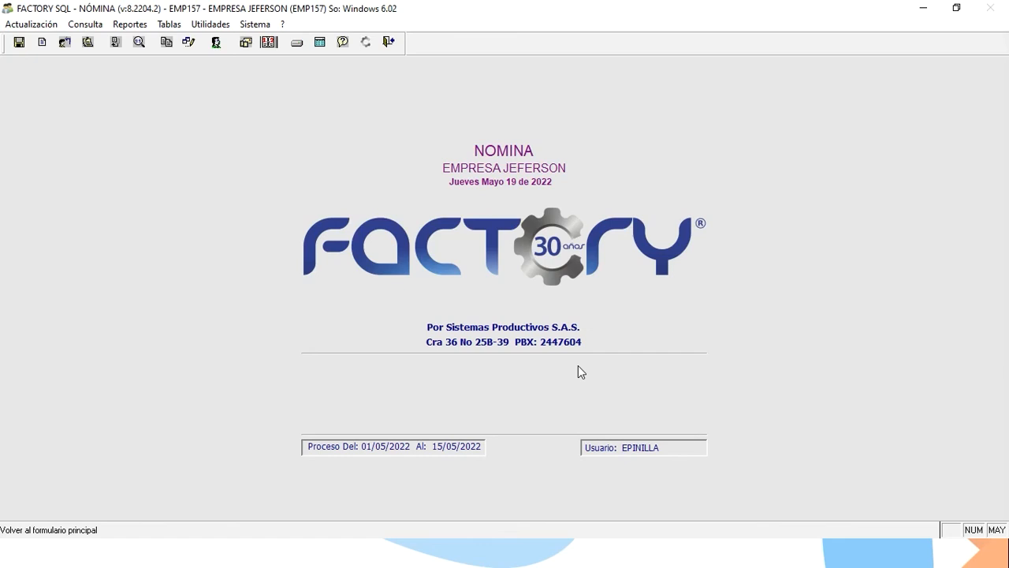
pyautogui.hotkey('alt', 'Tab')
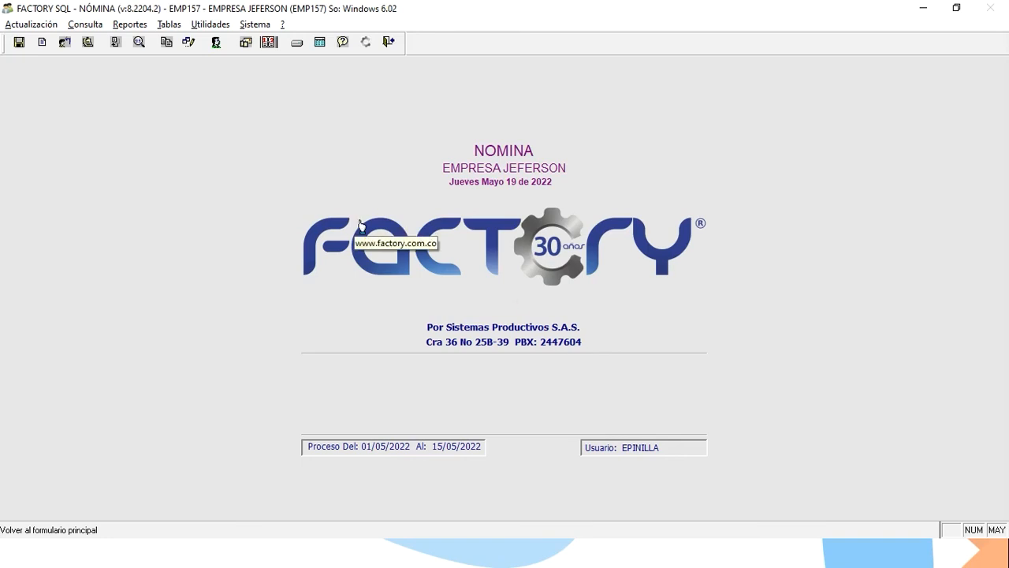
# Open Utilidades > Parámetros del Sistema > Configurar Nómina Electrónica.
pyautogui.click(215, 26)
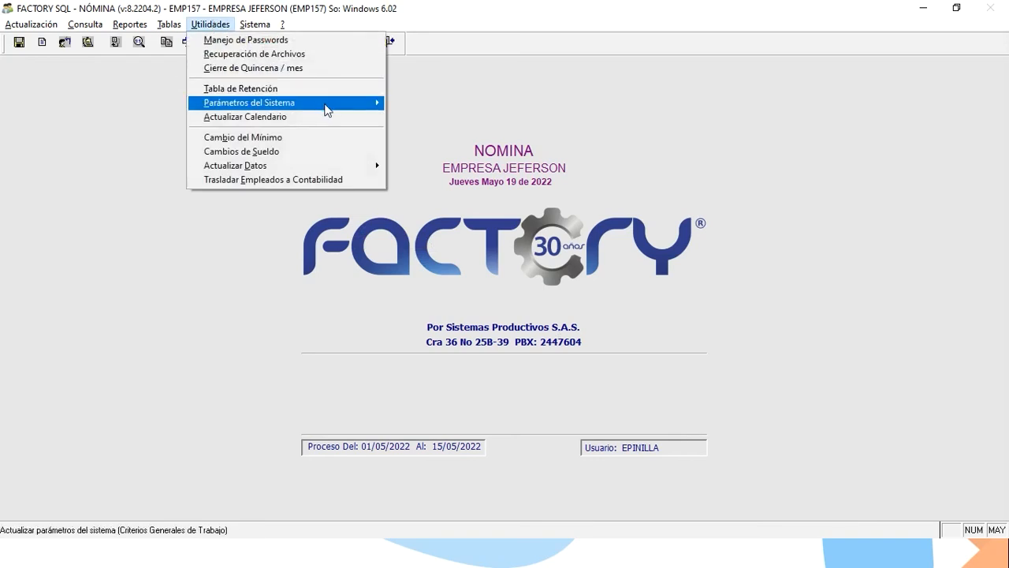
pyautogui.moveTo(328, 109)
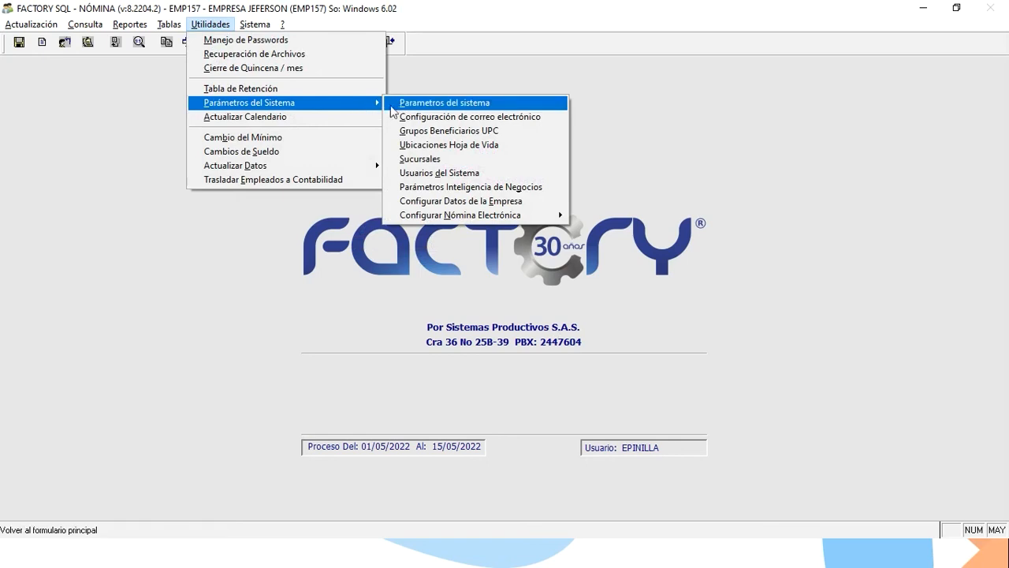
pyautogui.moveTo(479, 215)
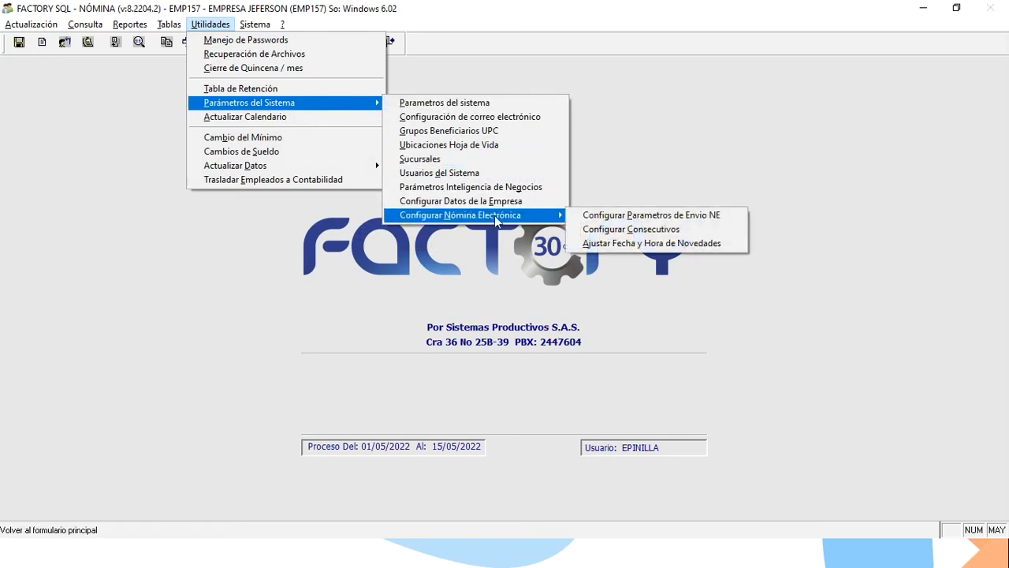
# In Configurar Consecutivos, edit and save the R1 record with prefix NOM, range 1–1000.
pyautogui.click(587, 231)
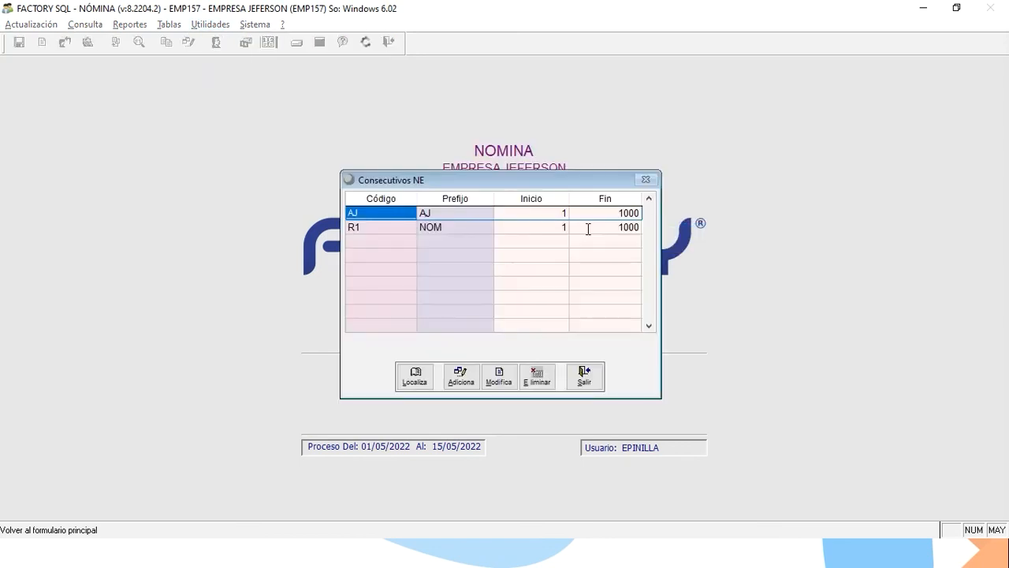
pyautogui.click(443, 227)
pyautogui.click(509, 373)
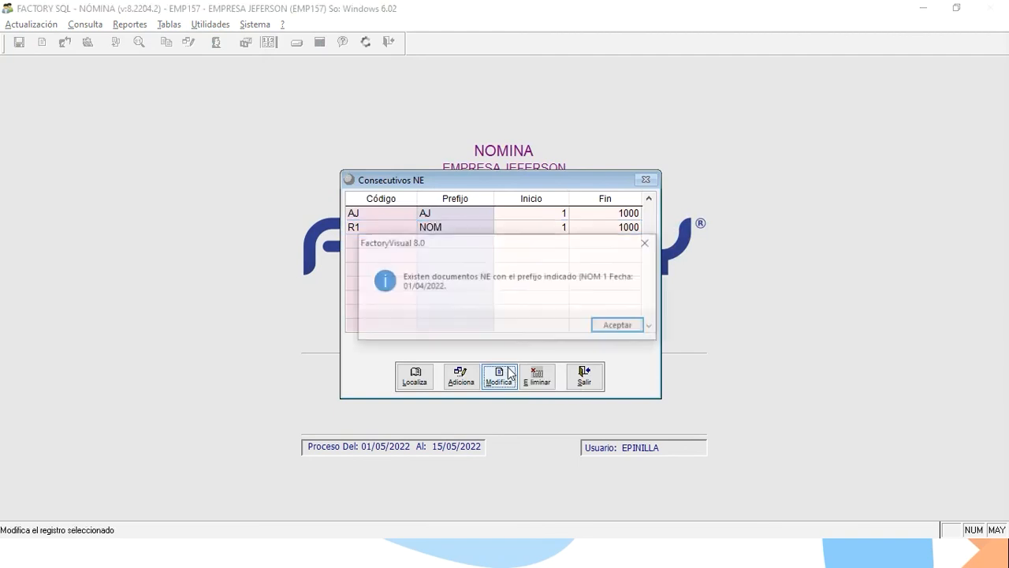
pyautogui.press('Return')
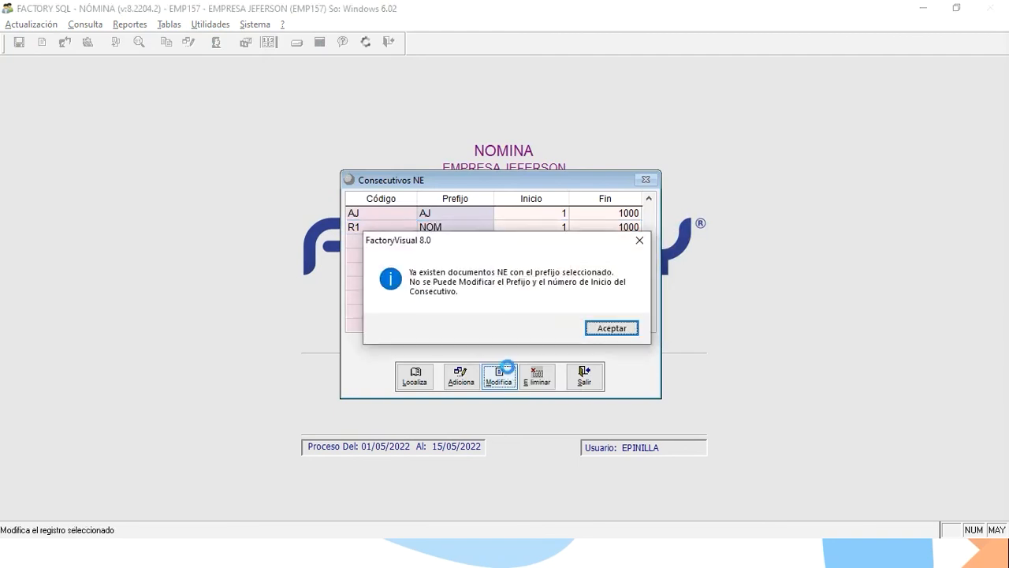
pyautogui.press('Return')
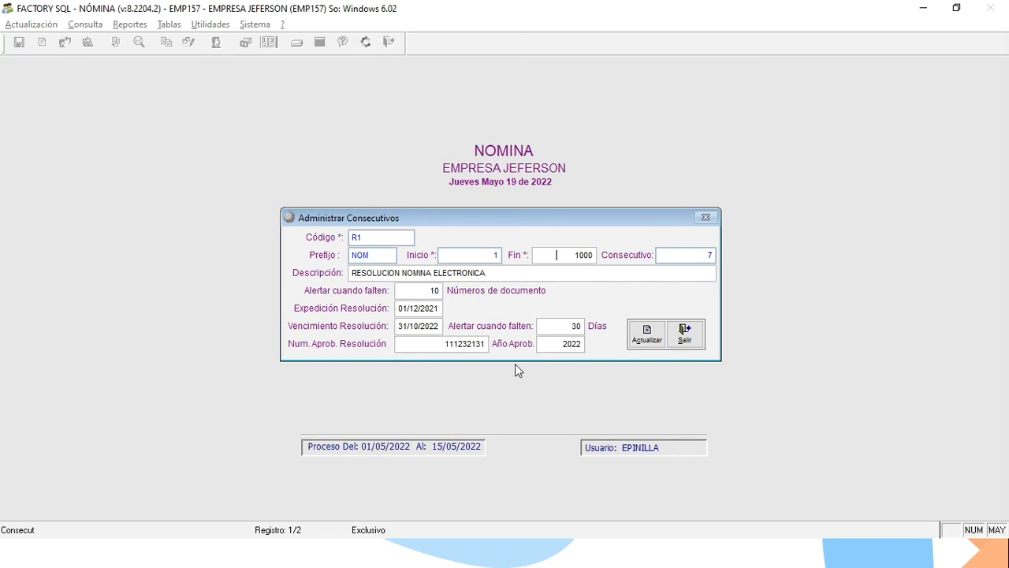
pyautogui.click(646, 339)
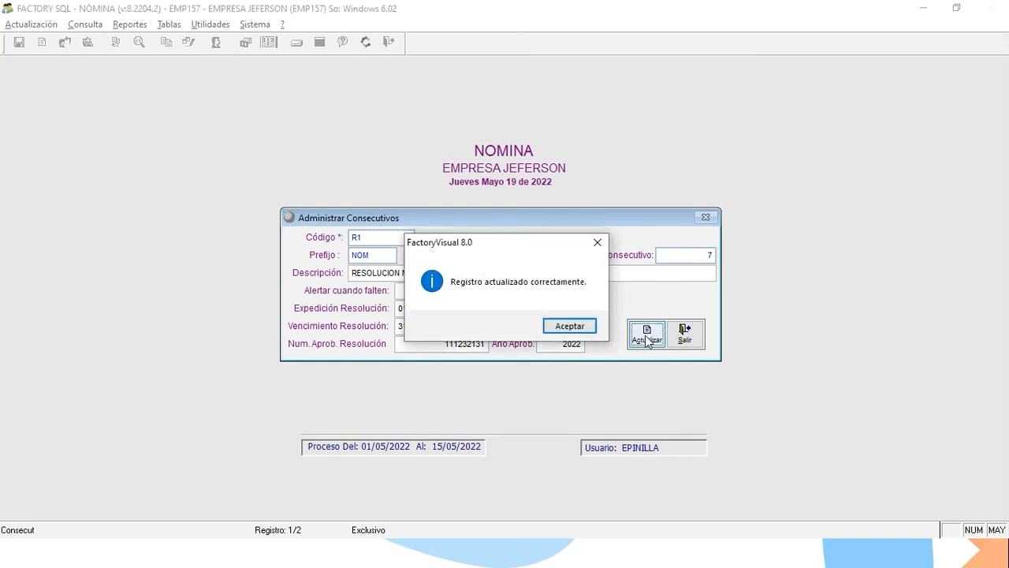
pyautogui.press('Return')
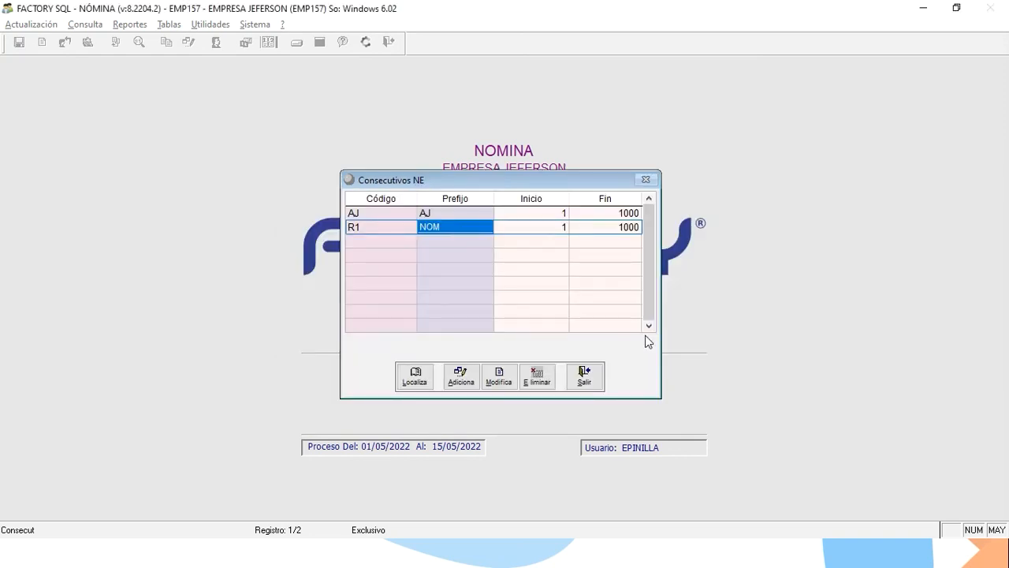
# Browse the Consecutivos NE list and select the AJ record.
pyautogui.press('Up')
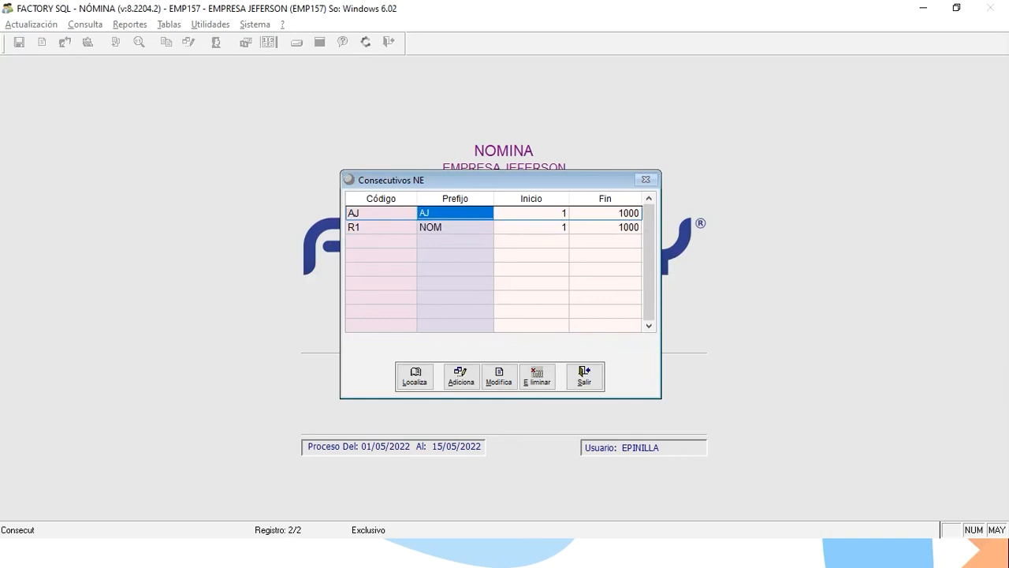
pyautogui.press('Down')
pyautogui.press('Up')
pyautogui.press('Down')
pyautogui.press('Left')
pyautogui.press('Right')
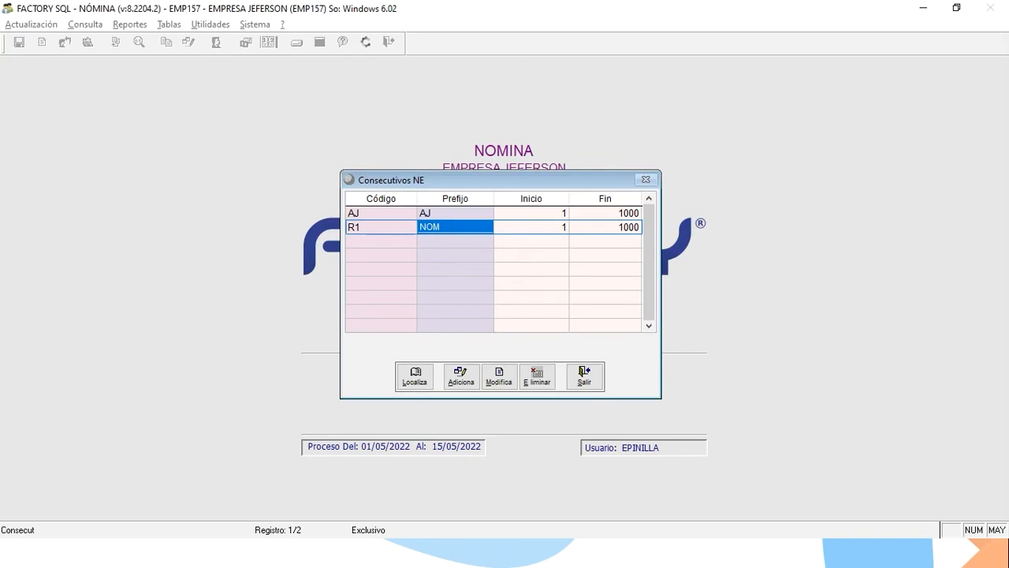
pyautogui.press('Up')
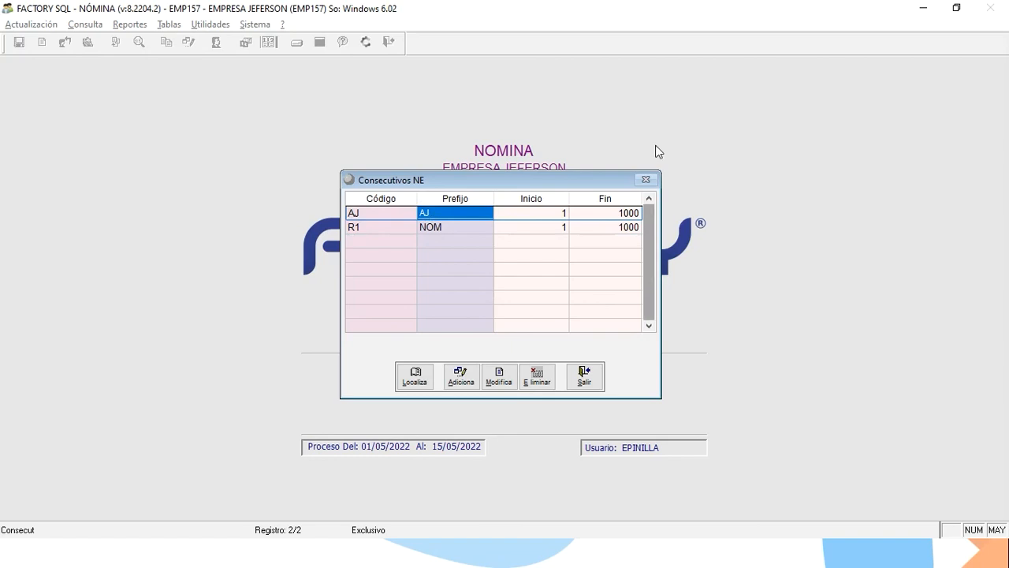
# Update AJUSTE NOMINA's resolution number to 111 (valid to 19/05/2023), save, and close the list.
pyautogui.click(499, 374)
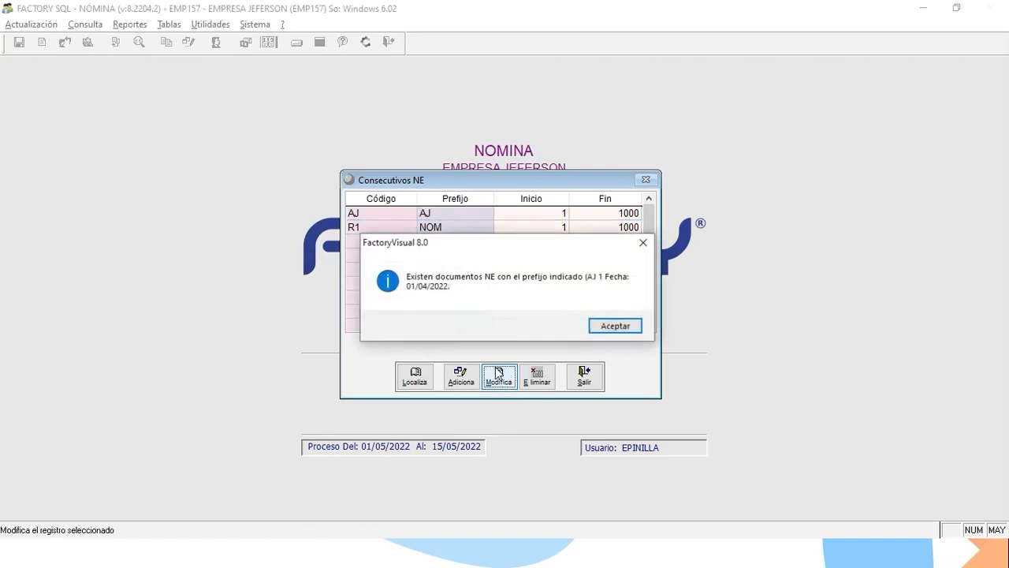
pyautogui.press('Return')
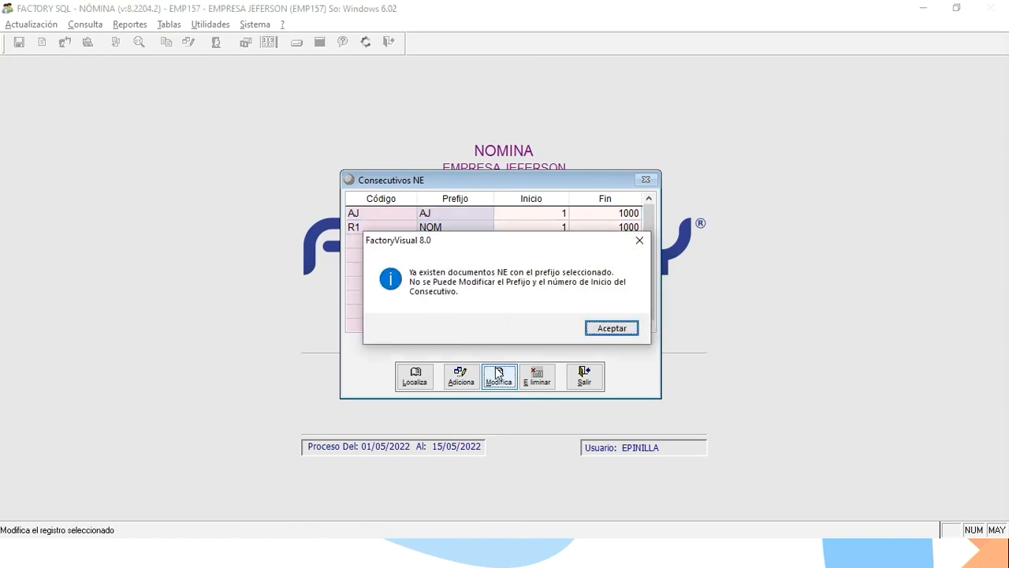
pyautogui.press('Return')
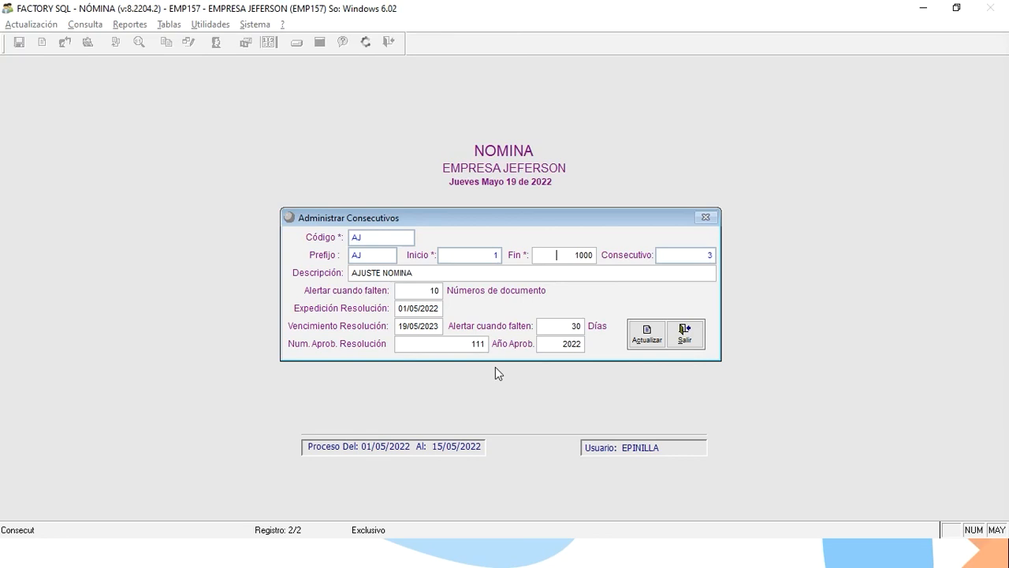
pyautogui.click(451, 347)
pyautogui.click(638, 334)
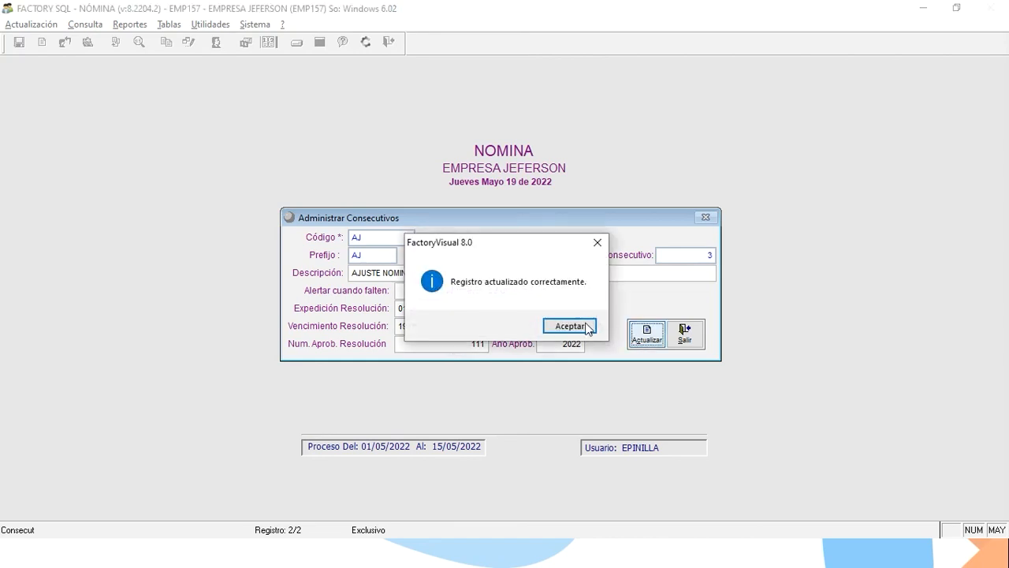
pyautogui.click(587, 327)
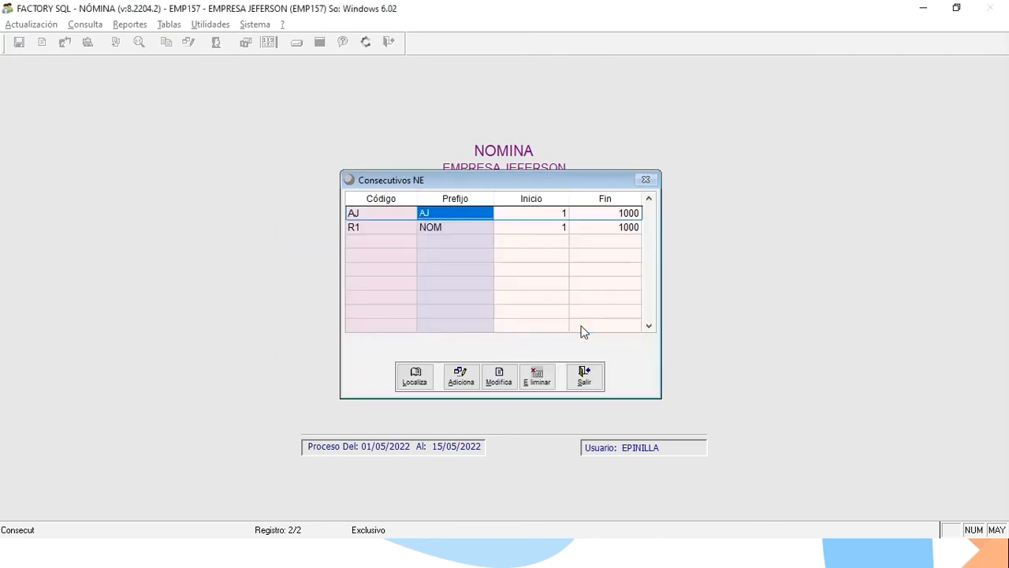
pyautogui.click(587, 376)
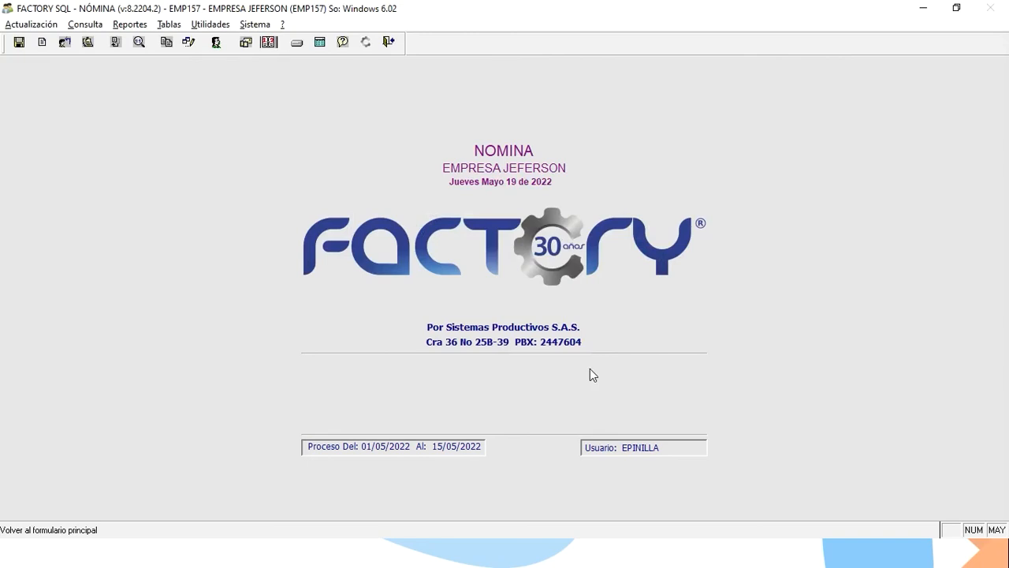
# Save the NE sending parameters in production mode with consecutive R1 and adjustment AJ.
pyautogui.click(194, 26)
pyautogui.moveTo(323, 111)
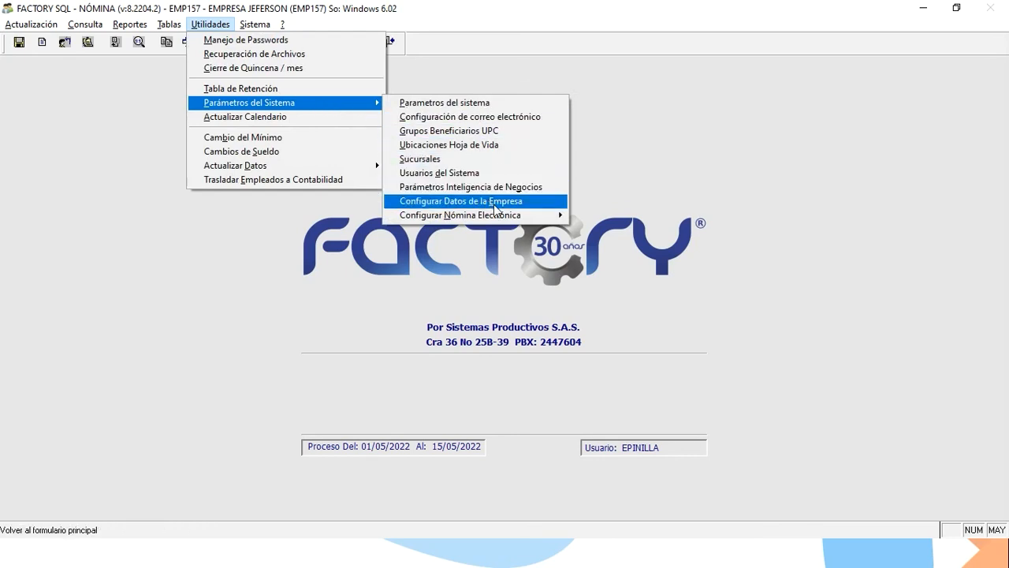
pyautogui.moveTo(498, 218)
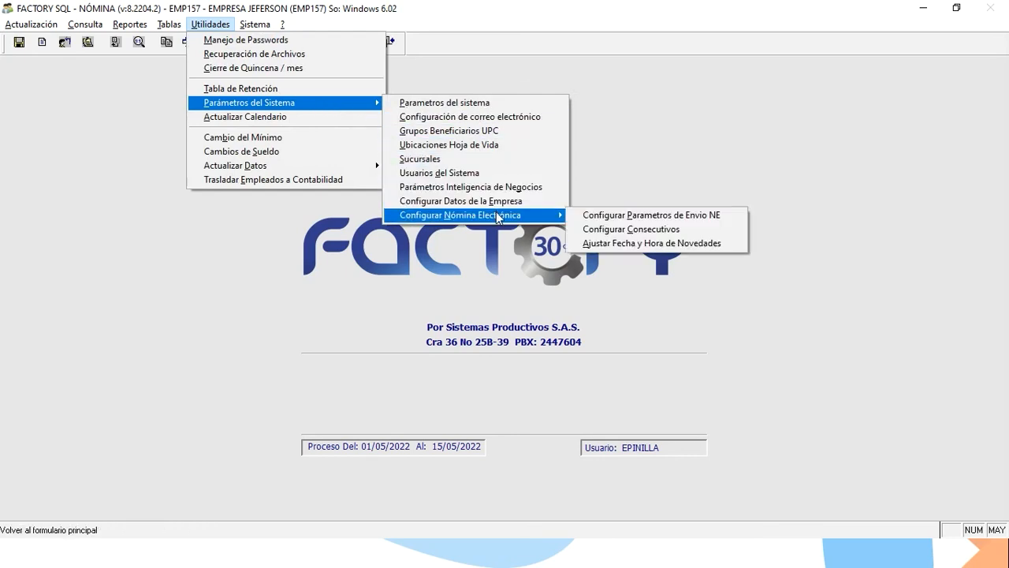
pyautogui.click(584, 220)
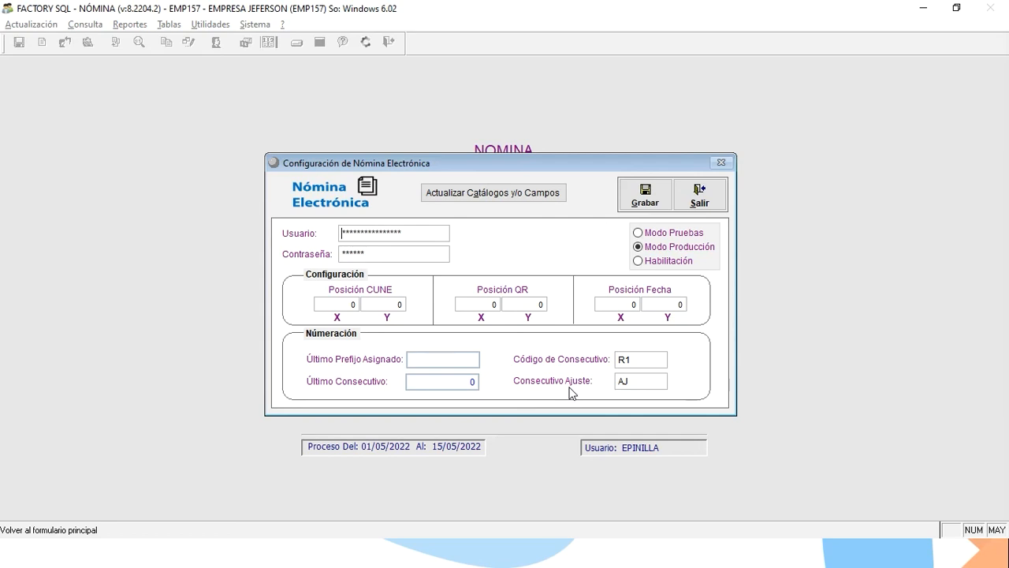
pyautogui.click(642, 192)
pyautogui.click(631, 199)
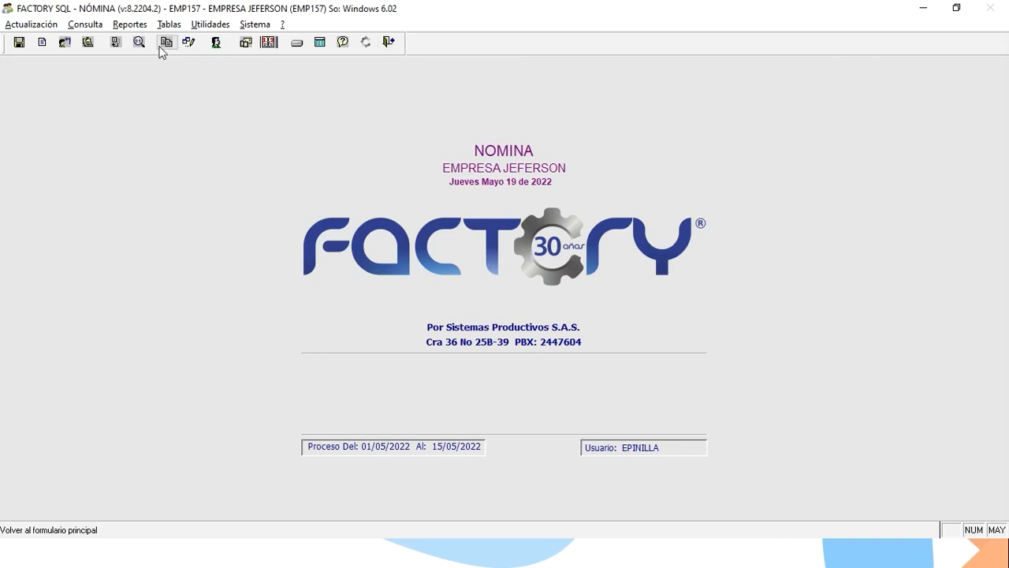
# Open Enviar Nómina Electrónica and view the 30/04/2022 send detail with two AJ and six NOM documents.
pyautogui.click(85, 24)
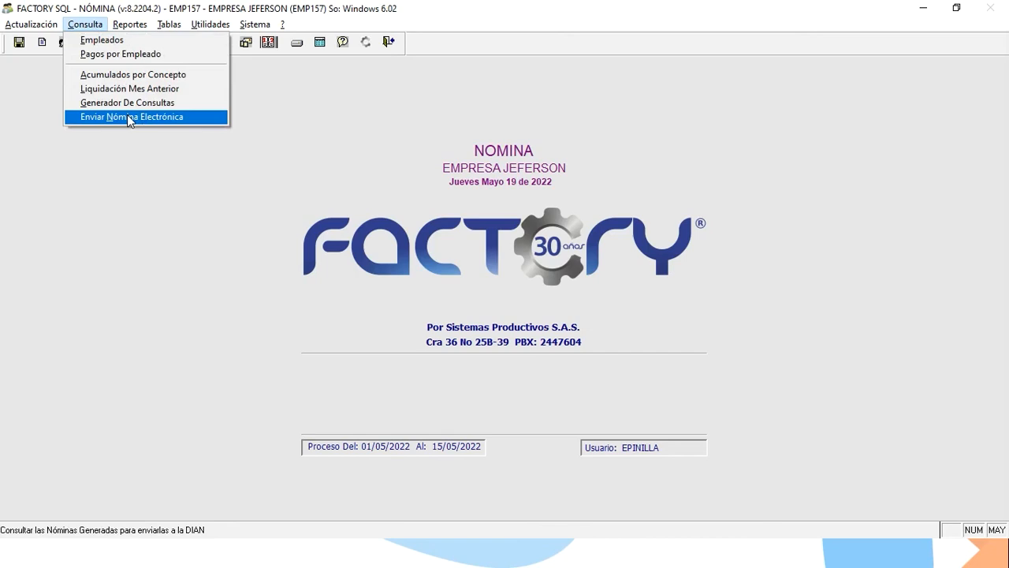
pyautogui.click(128, 117)
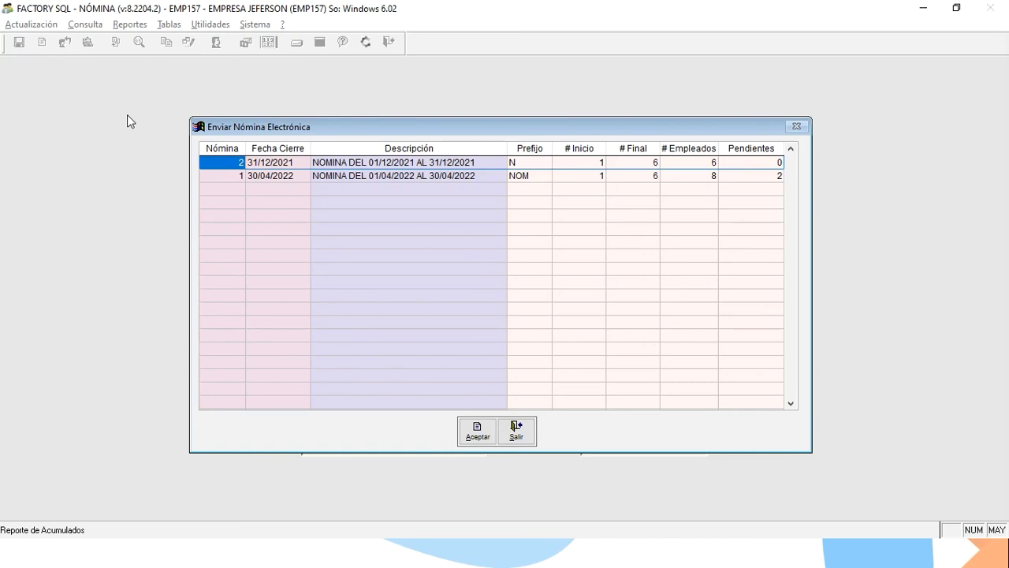
pyautogui.press('Down')
pyautogui.press('Up')
pyautogui.press('Down')
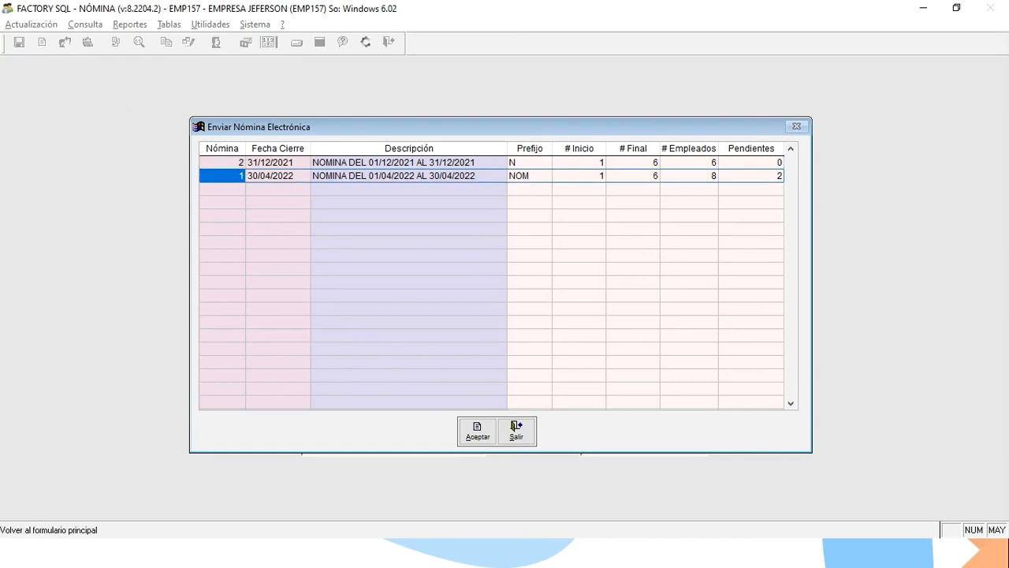
pyautogui.click(479, 429)
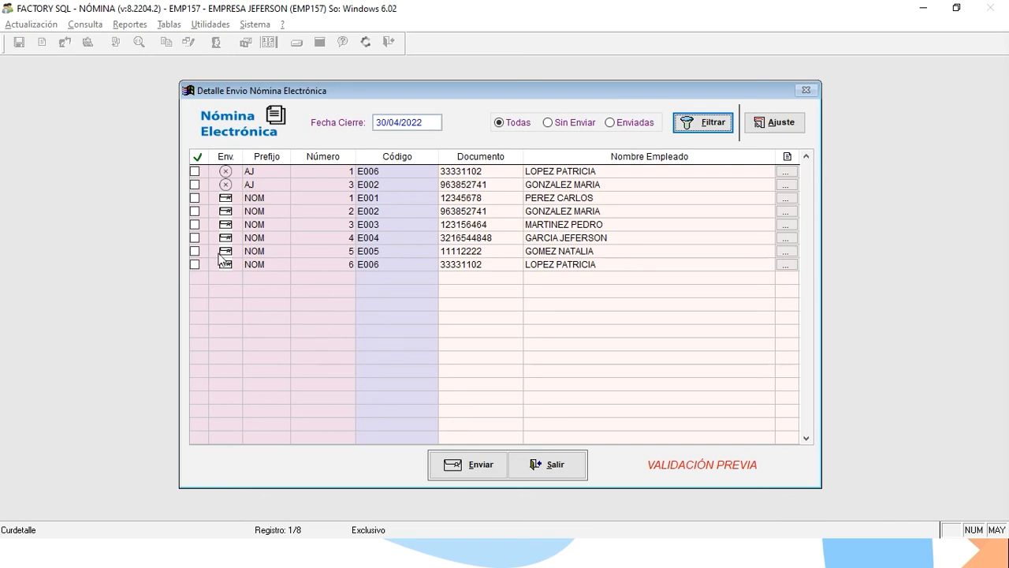
# Browse the payroll document rows down to employee E001's NOM document.
pyautogui.click(259, 221)
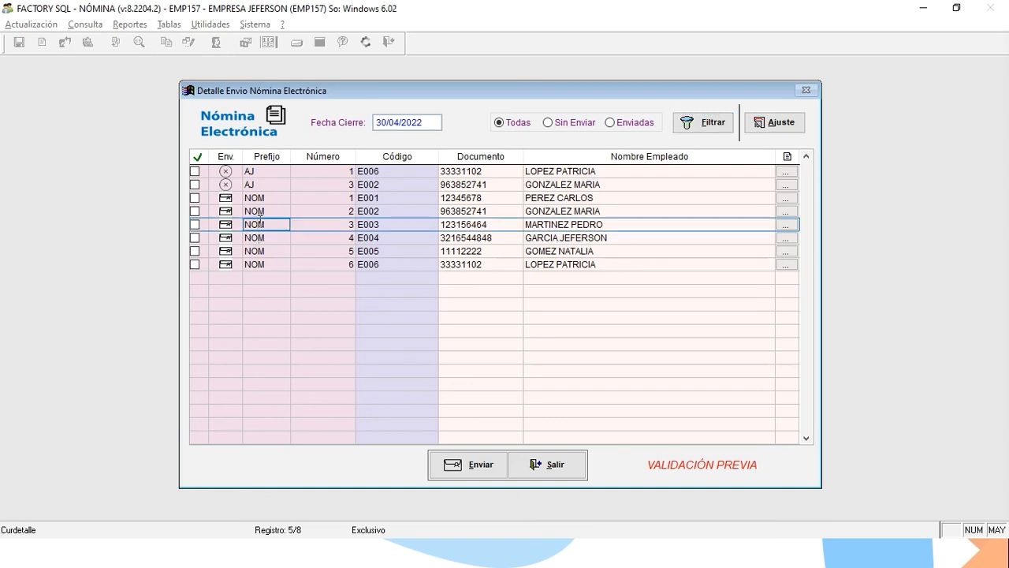
pyautogui.click(261, 198)
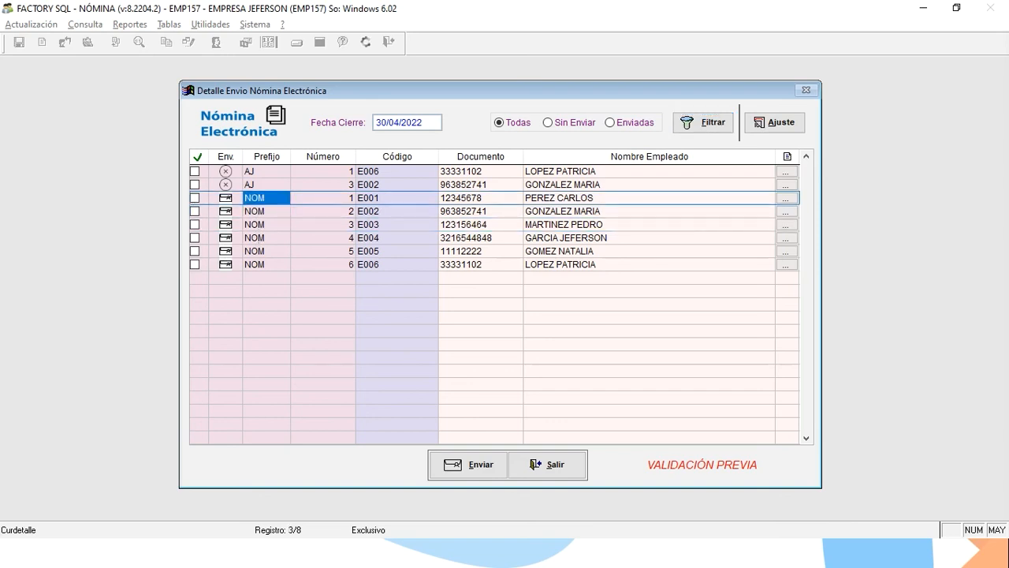
pyautogui.click(261, 185)
pyautogui.click(261, 171)
pyautogui.click(261, 184)
pyautogui.click(261, 171)
pyautogui.press('Down')
pyautogui.press('Up')
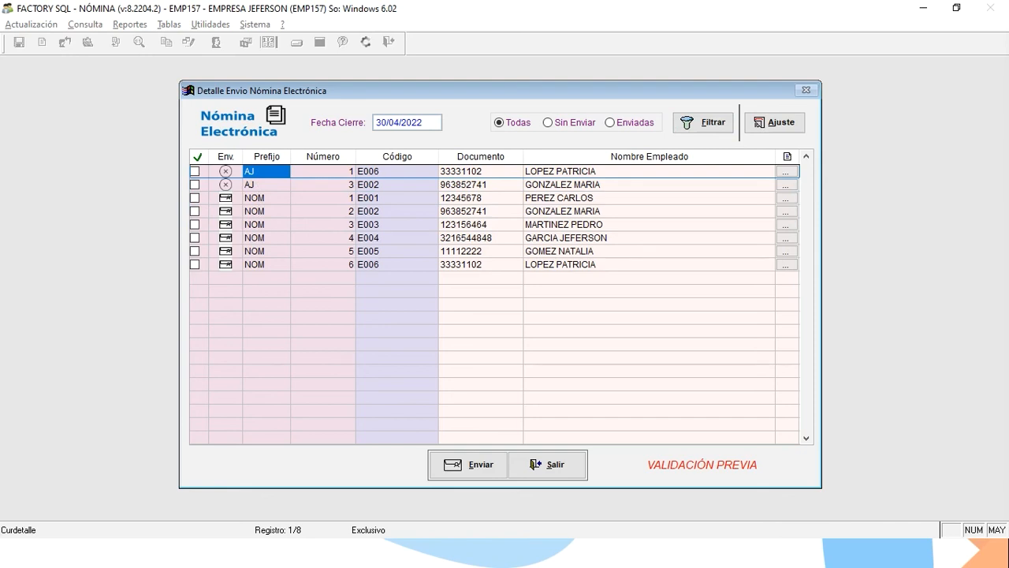
pyautogui.press('Down')
pyautogui.press('Down')
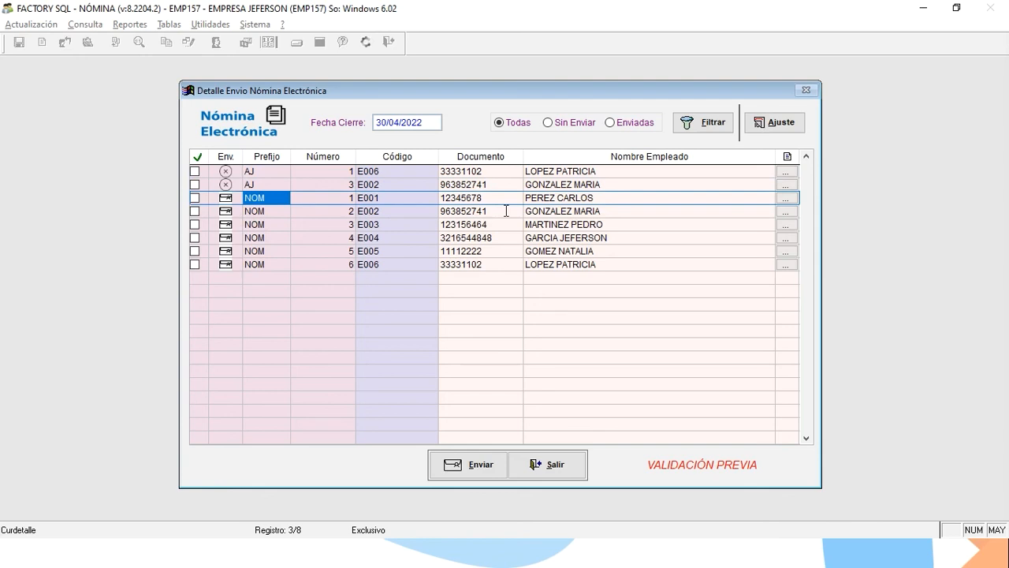
# Check E001's document number, code and identity, then view the NOM 2 detail for E002.
pyautogui.click(331, 197)
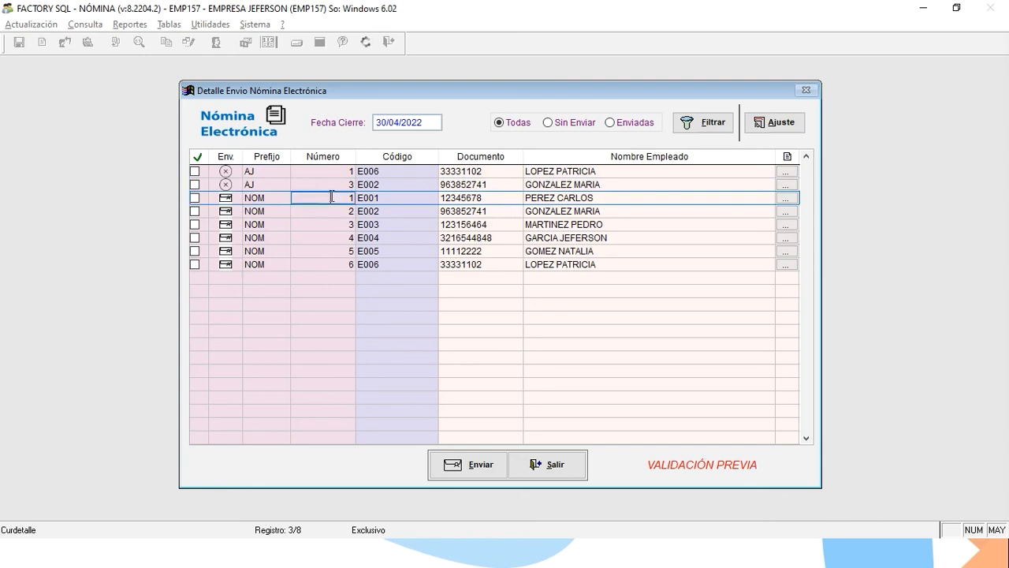
pyautogui.press('Tab')
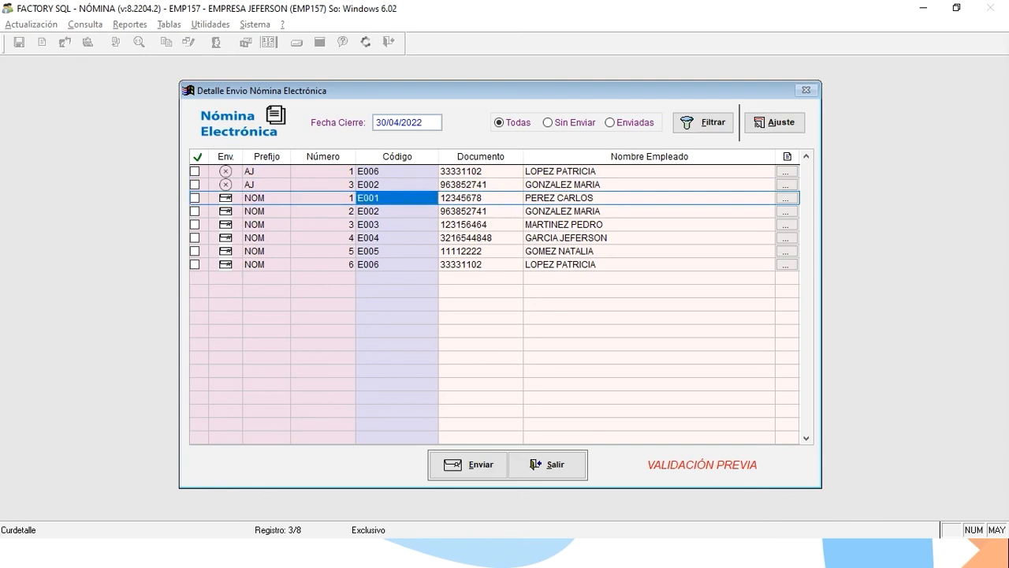
pyautogui.press('Tab')
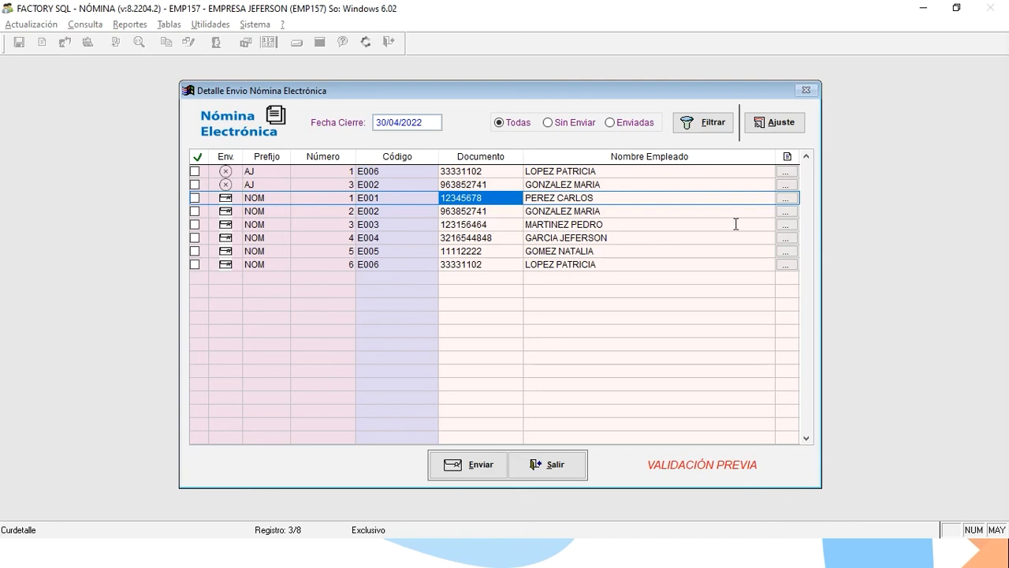
pyautogui.click(786, 211)
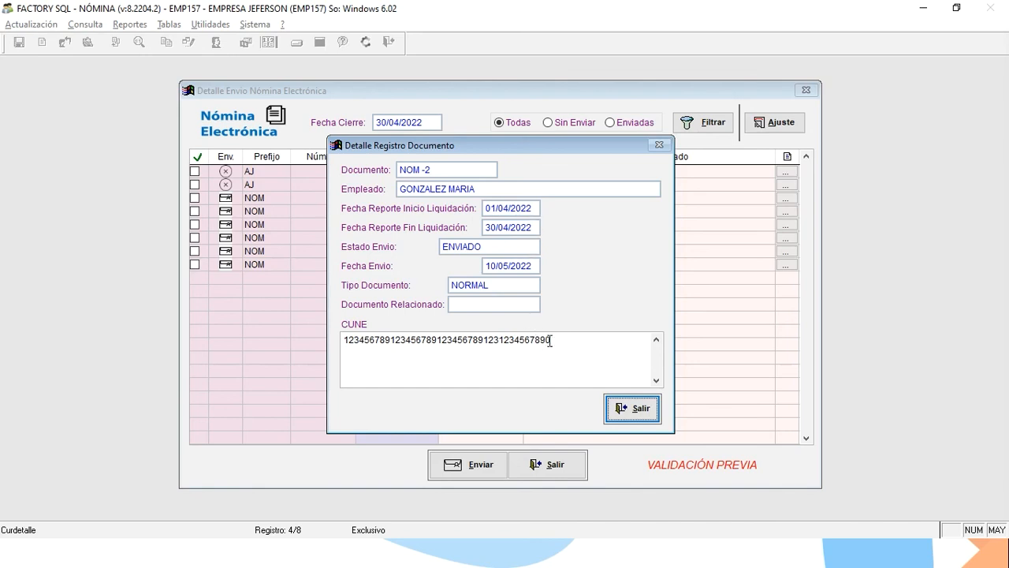
# Review NOM 2's CUNE code, then view and close the AJ 3 adjustment's detail.
pyautogui.moveTo(557, 339); pyautogui.dragTo(501, 344)
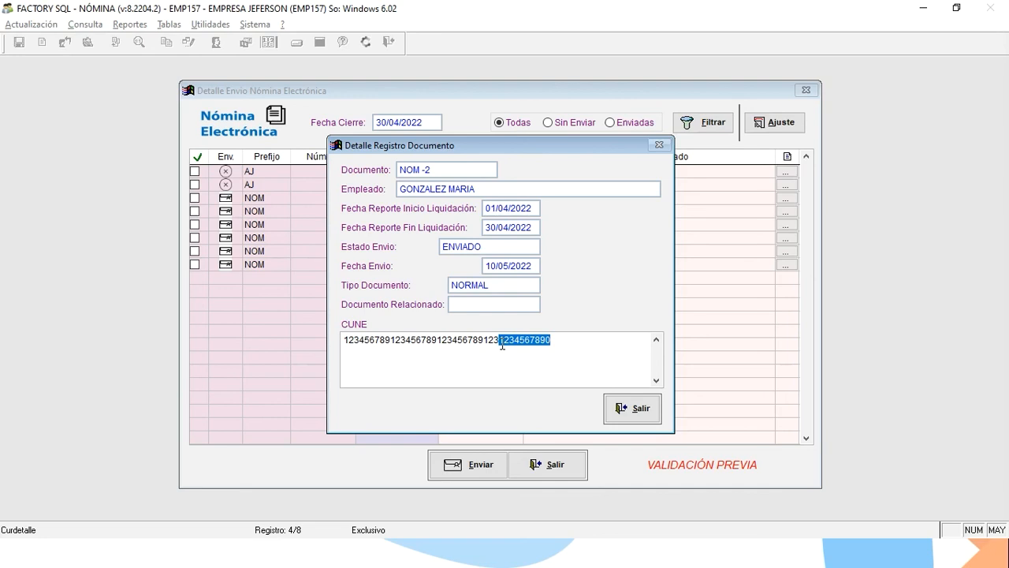
pyautogui.click(643, 412)
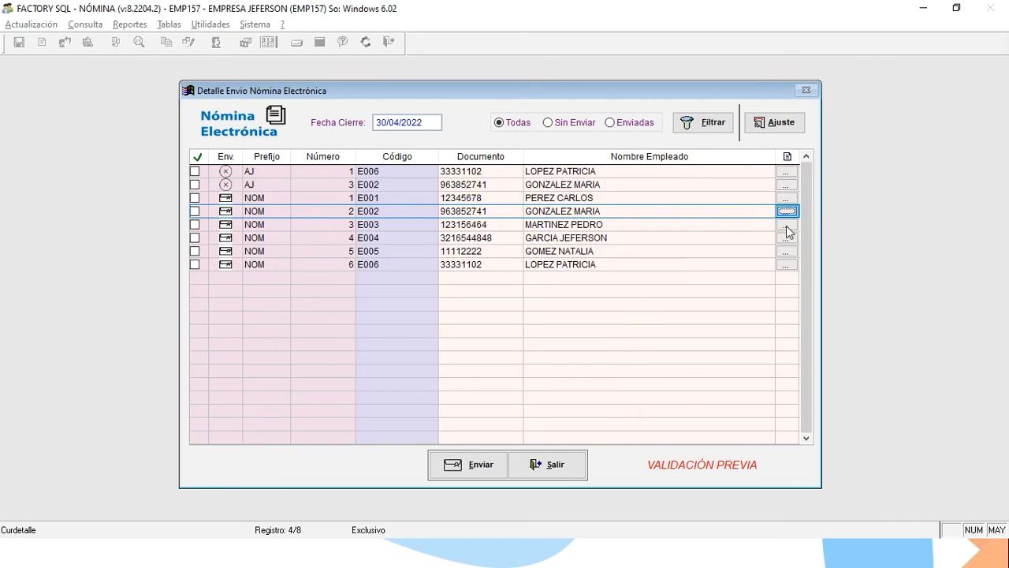
pyautogui.click(784, 186)
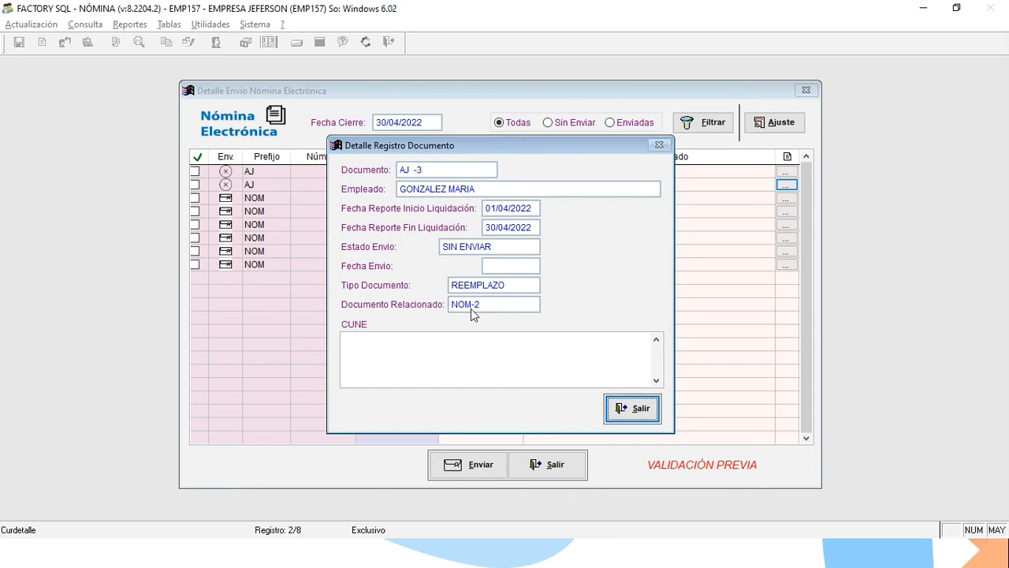
pyautogui.click(631, 409)
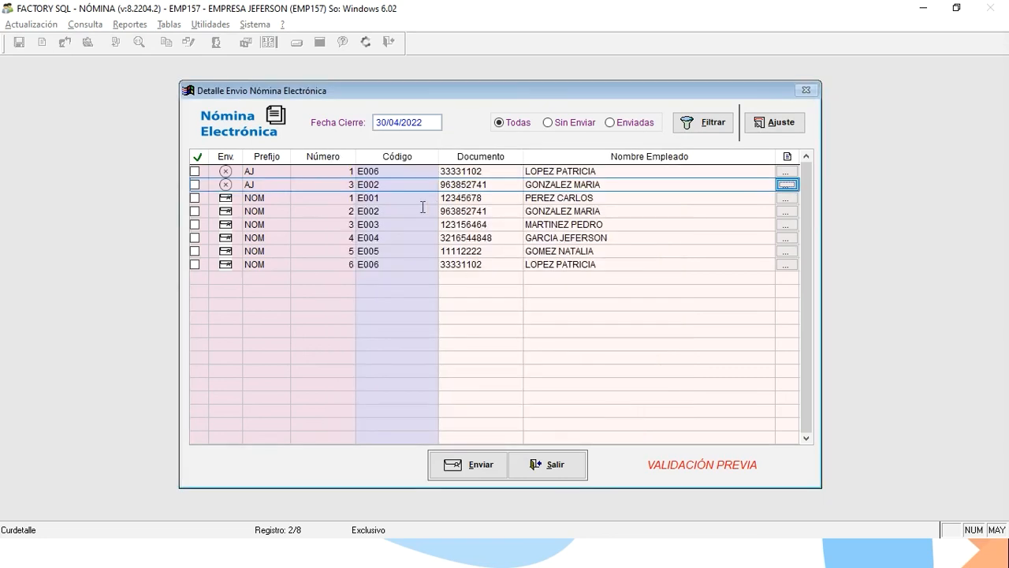
# Compare the AJ 3 and NOM 2 rows for employee E002 in the send list.
pyautogui.click(339, 211)
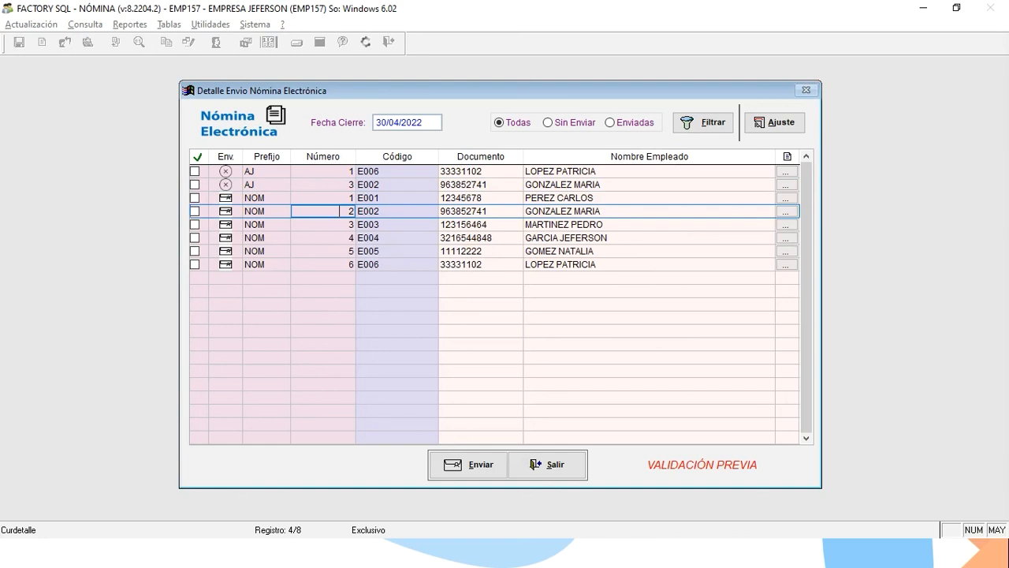
pyautogui.press('Up')
pyautogui.press('Up')
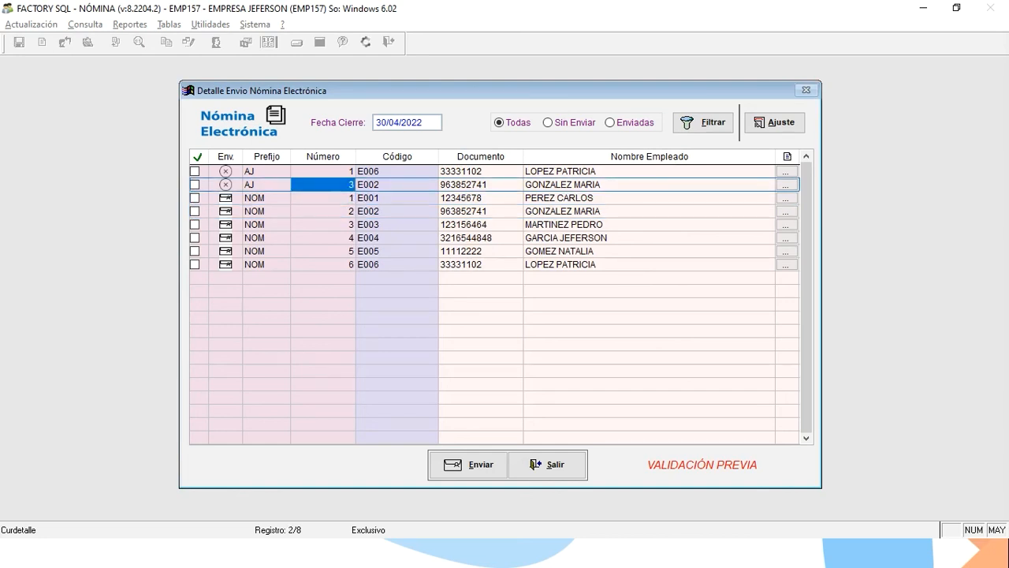
pyautogui.press('Down')
pyautogui.press('Down')
pyautogui.press('Up')
pyautogui.press('Up')
pyautogui.press('Down')
pyautogui.press('Down')
pyautogui.press('Down')
pyautogui.press('Up')
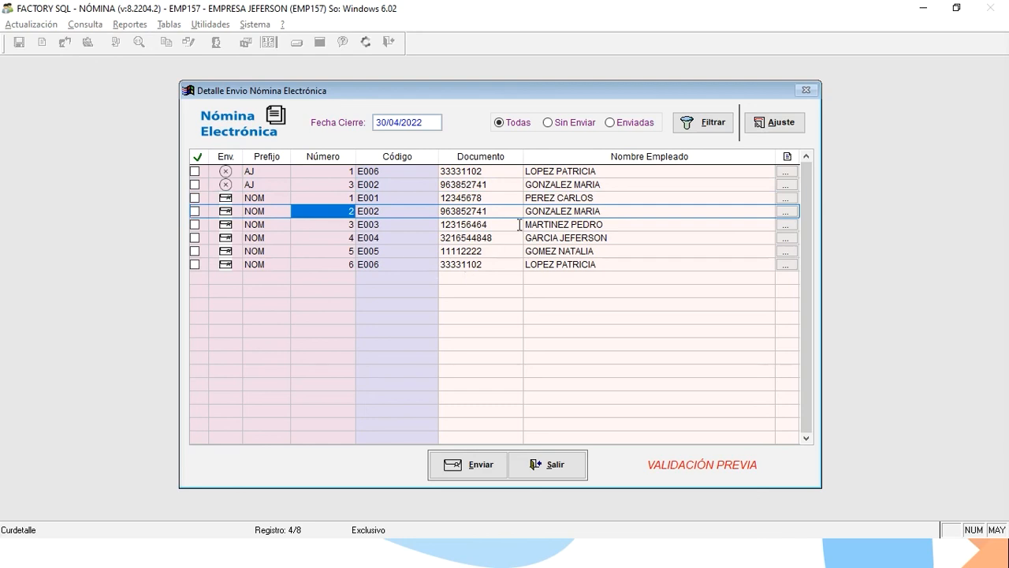
# Close Detalle Envío Nómina Electrónica and Enviar Nómina Electrónica.
pyautogui.click(549, 465)
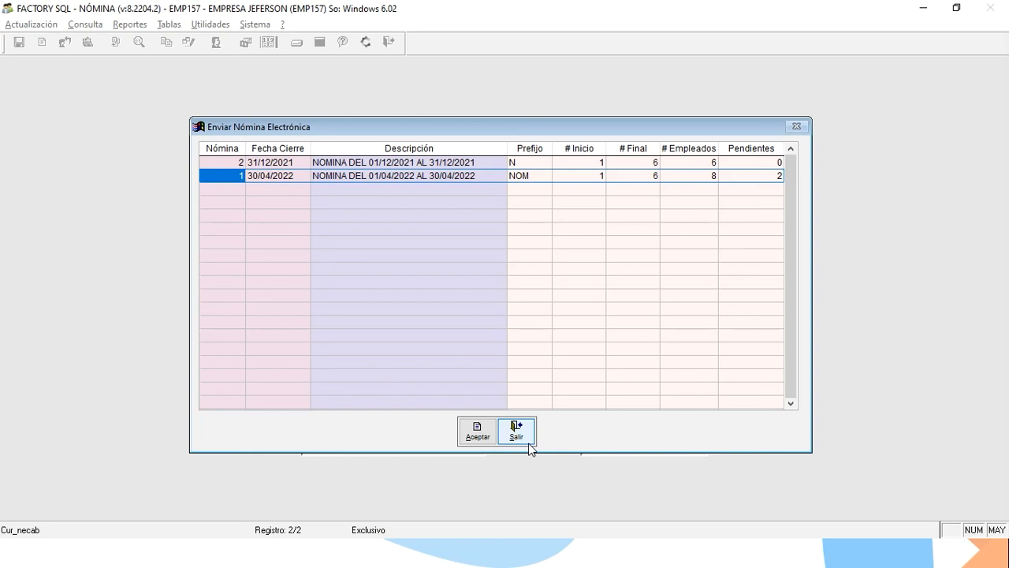
pyautogui.click(530, 447)
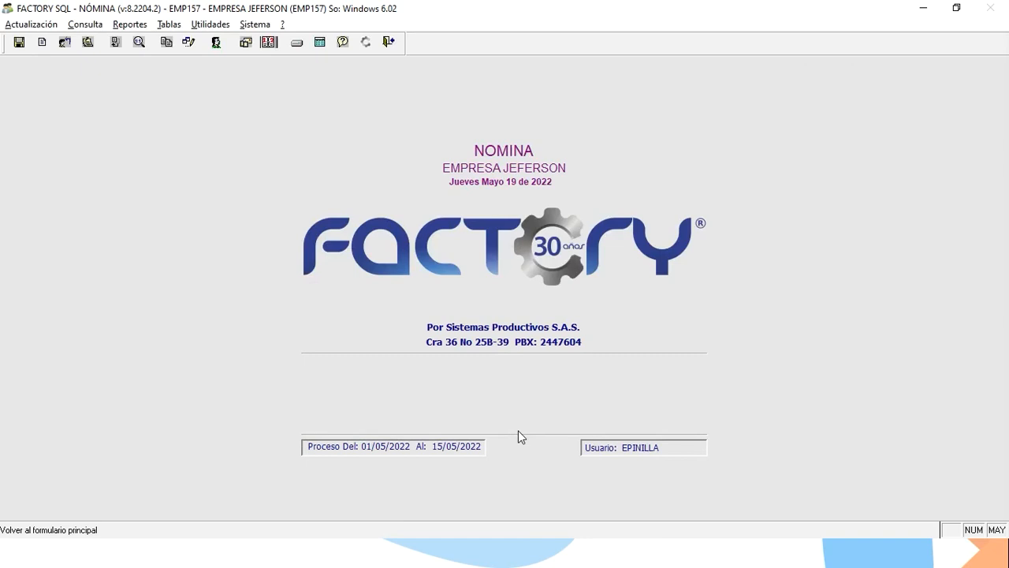
# Start Actualizar Datos de Acumulados from Utilidades for year 2022, month 4.
pyautogui.click(212, 26)
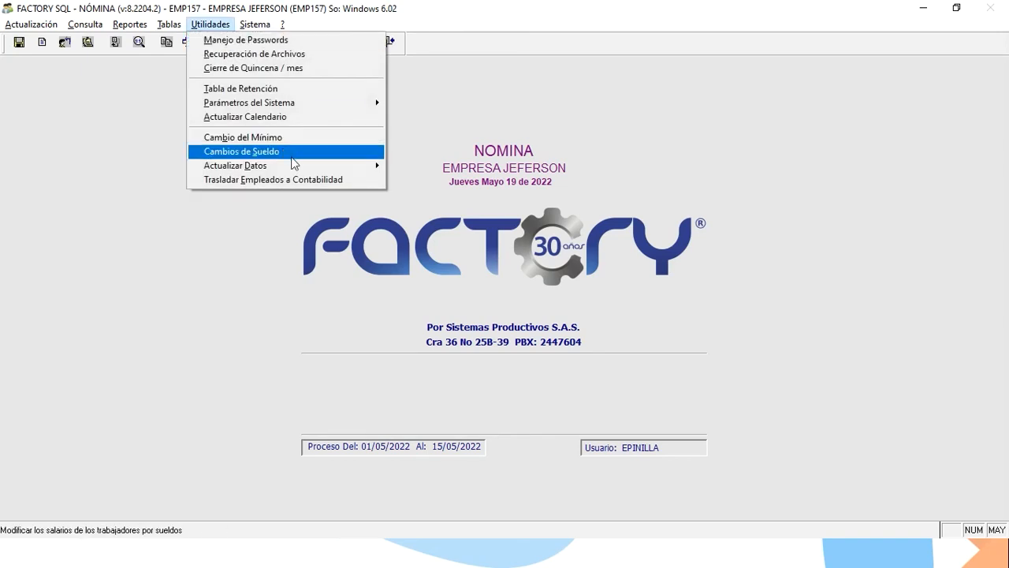
pyautogui.moveTo(294, 169)
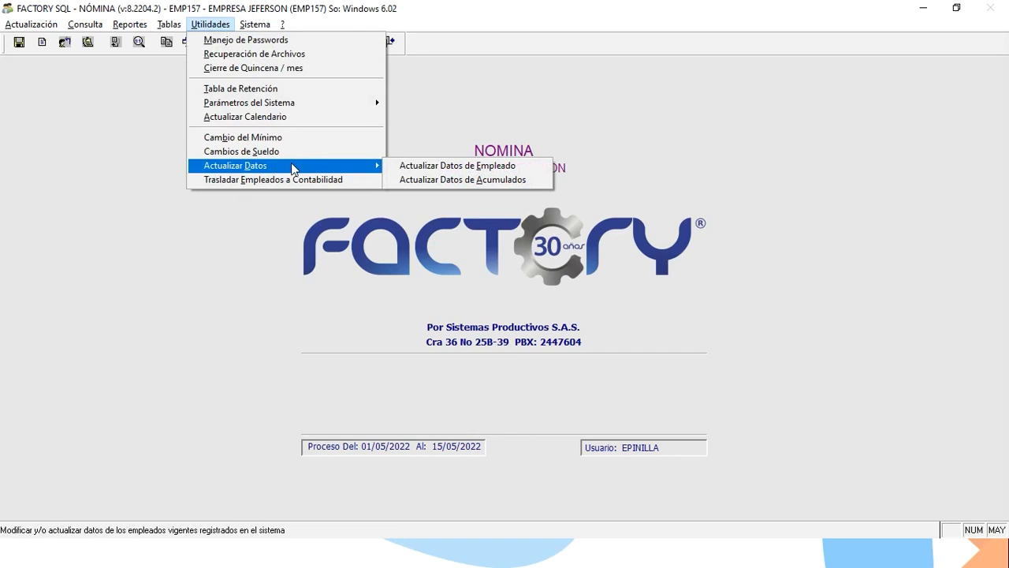
pyautogui.click(416, 181)
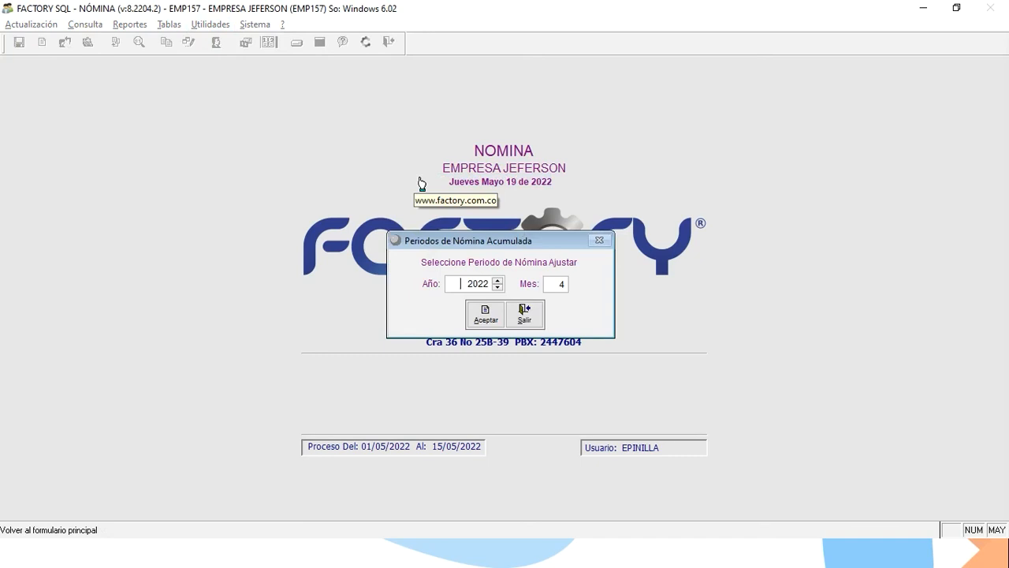
pyautogui.click(486, 322)
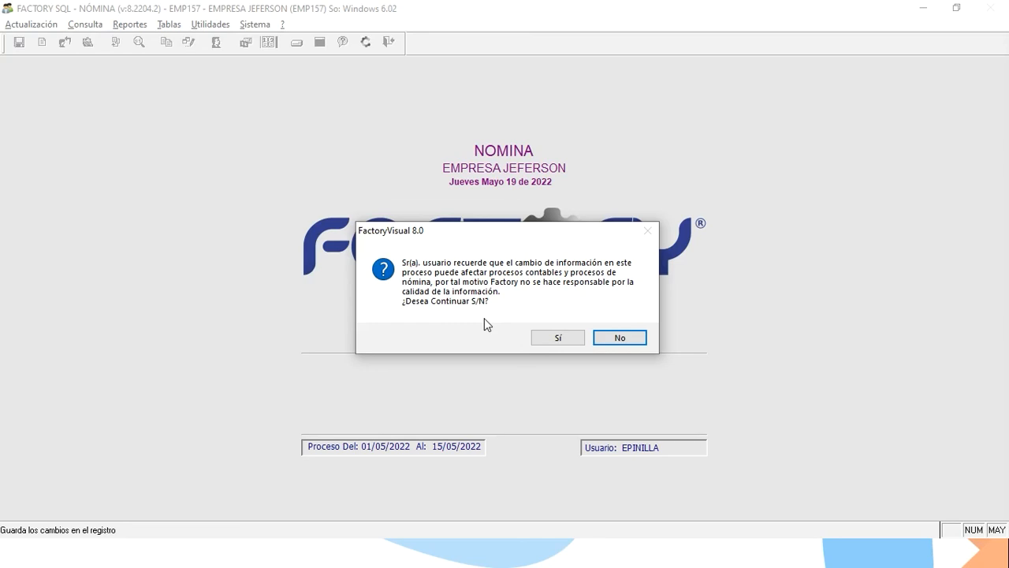
# Confirm the warning and open E001's April records at the MEDIOS DE TRANSPORTE value.
pyautogui.click(560, 338)
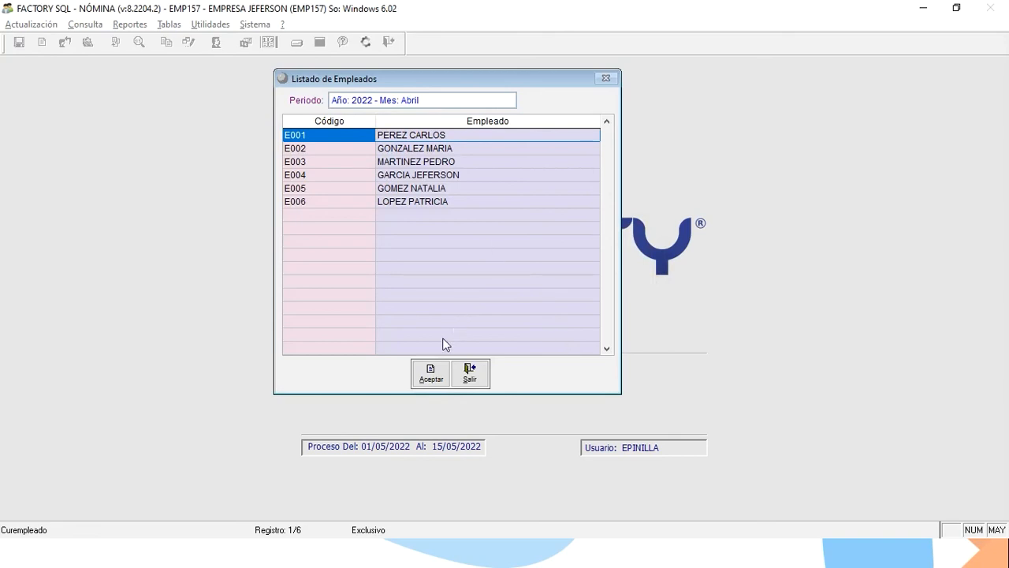
pyautogui.click(431, 384)
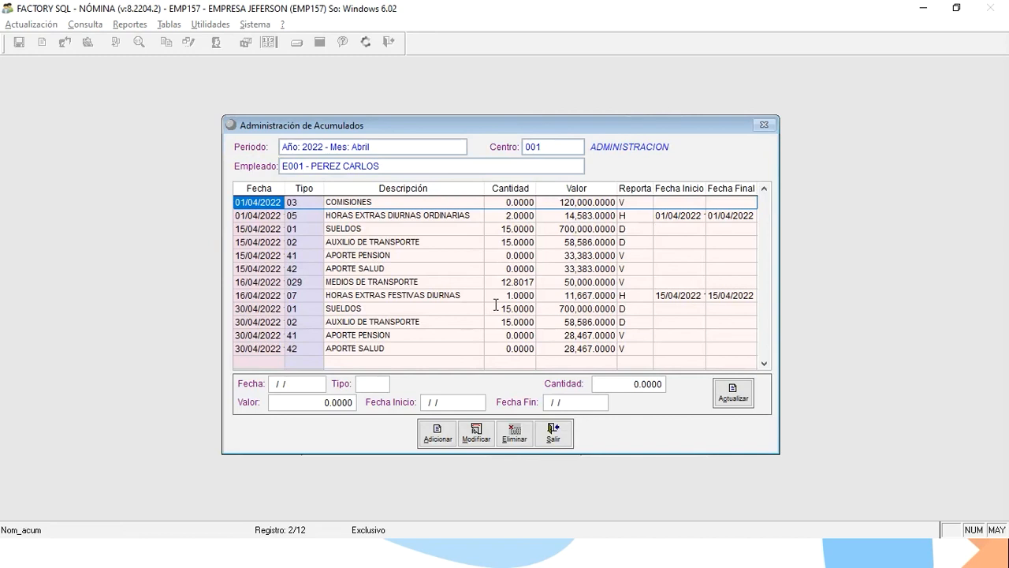
pyautogui.press('Down')
pyautogui.press('Down')
pyautogui.press('Down')
pyautogui.press('Down')
pyautogui.press('Down')
pyautogui.press('Down')
pyautogui.press('Down')
pyautogui.press('Down')
pyautogui.press('Down')
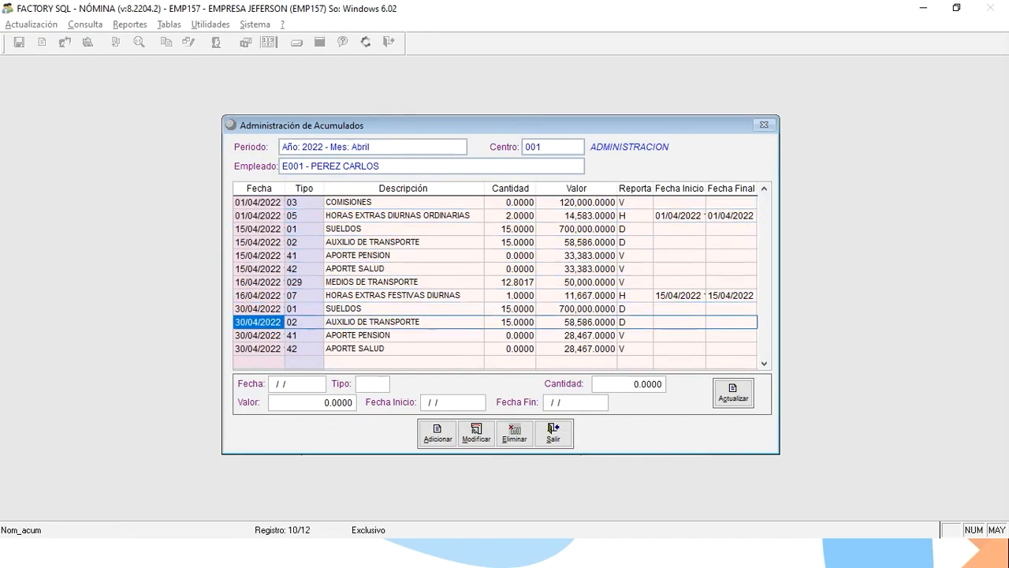
pyautogui.press('Up')
pyautogui.press('Up')
pyautogui.press('Right')
pyautogui.press('Right')
pyautogui.press('Right')
pyautogui.press('Right')
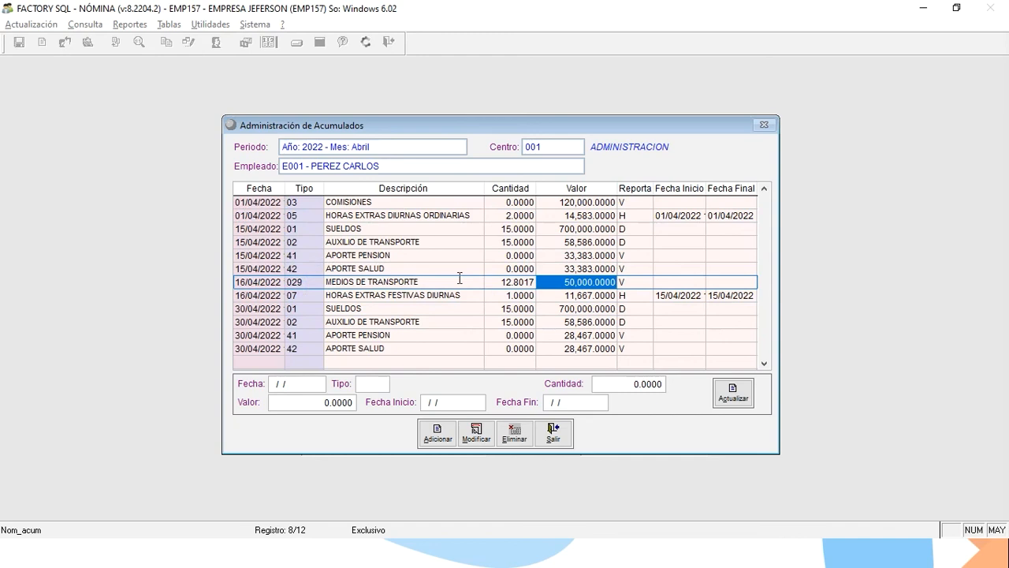
# Modify the 029 MEDIOS DE TRANSPORTE entry's Valor to 100000 and save the update.
pyautogui.click(477, 430)
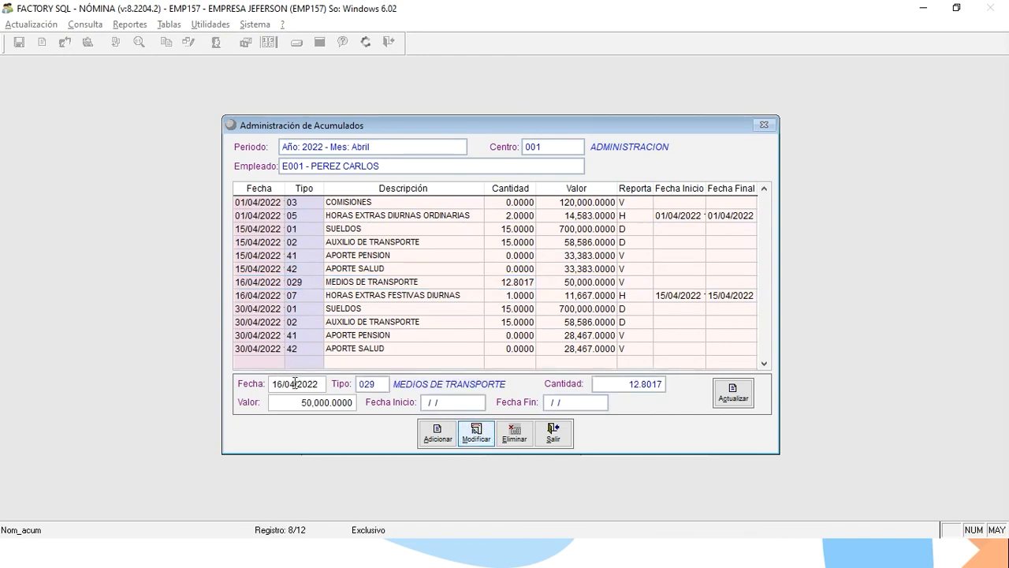
pyautogui.press('Return')
pyautogui.write('100000')
pyautogui.press('Return')
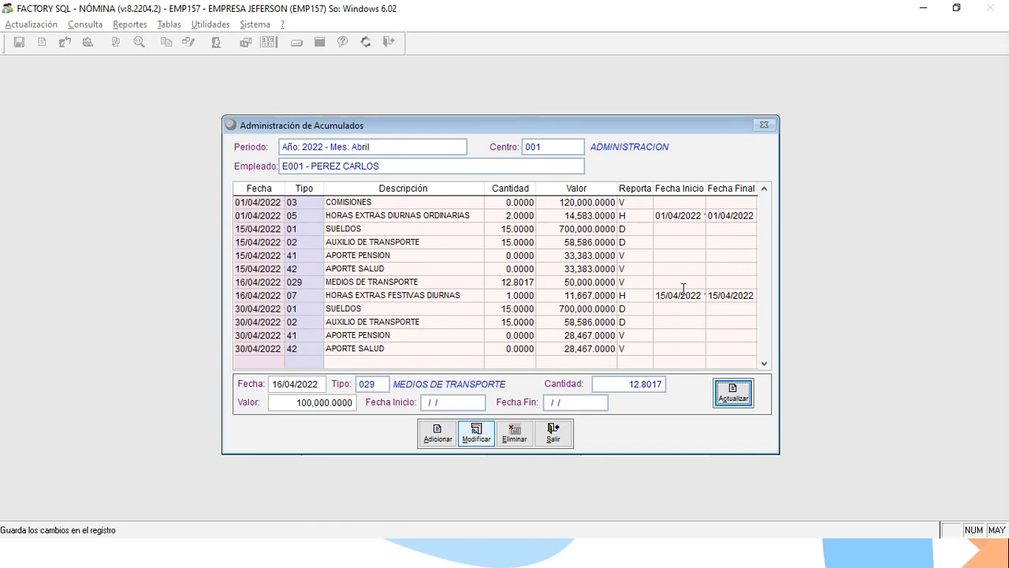
pyautogui.click(734, 391)
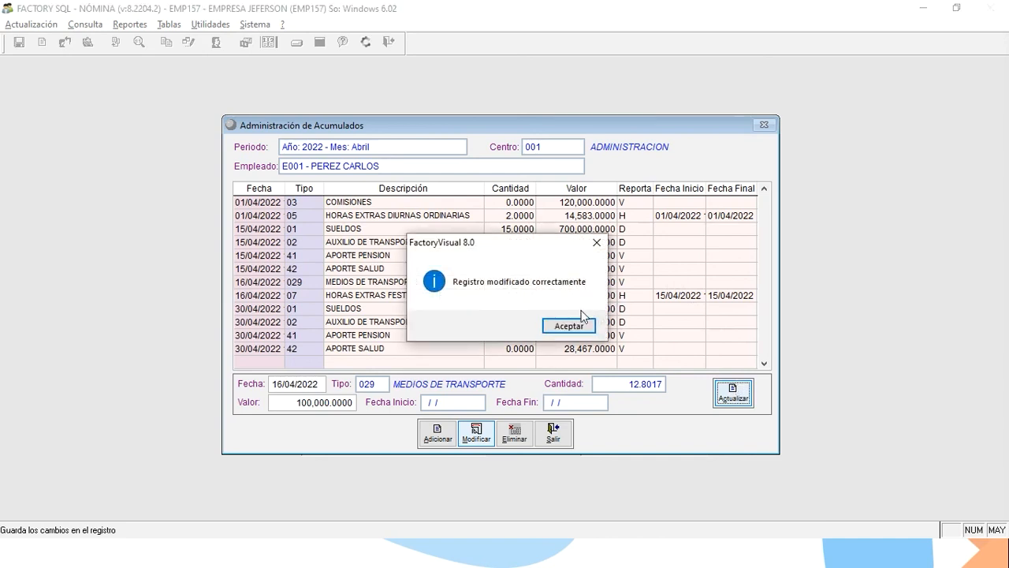
pyautogui.click(567, 326)
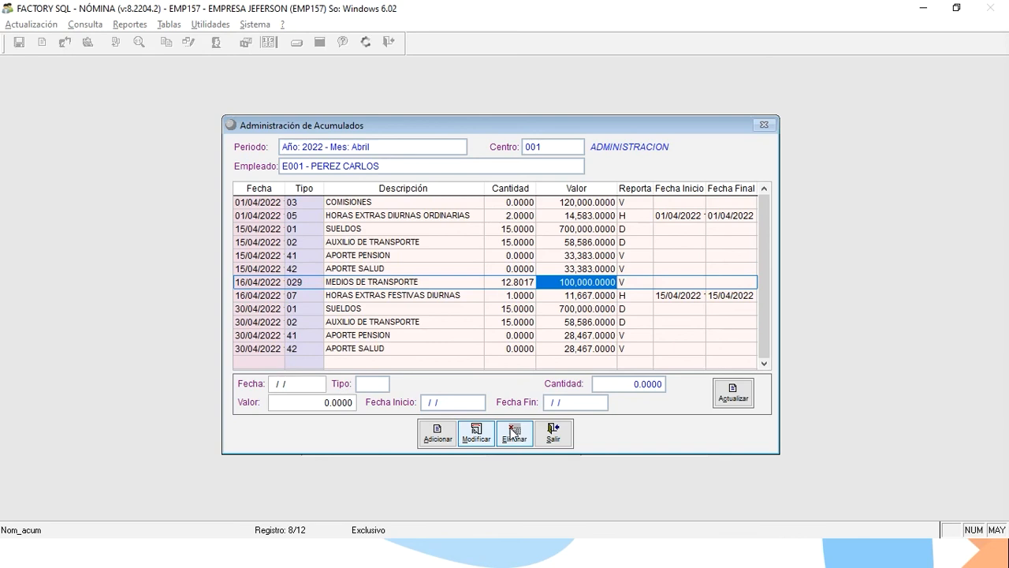
# Review E001's SUELDOS, APORTE PENSION and APORTE SALUD accumulated rows.
pyautogui.press('Down')
pyautogui.press('Down')
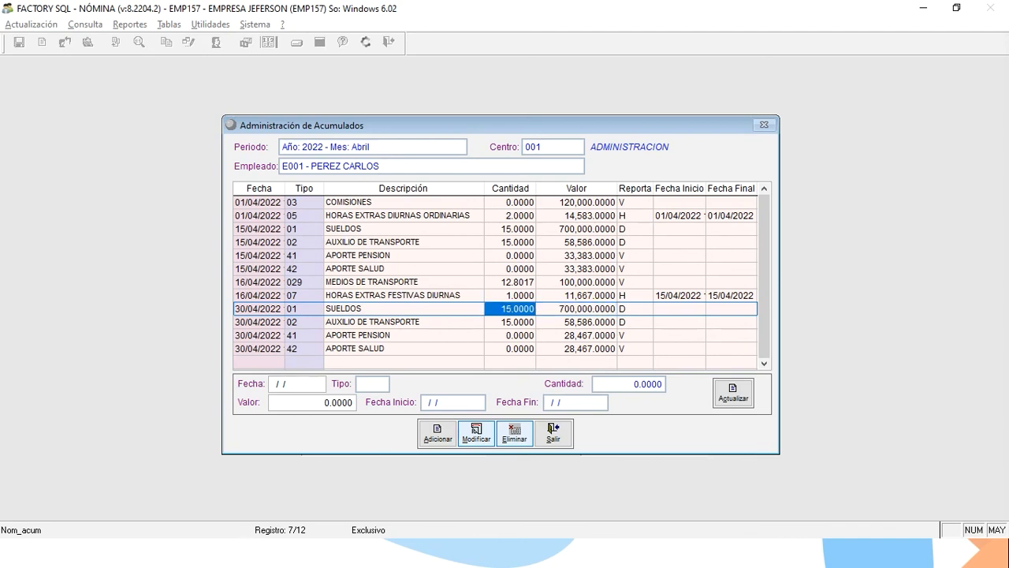
pyautogui.click(510, 309)
pyautogui.press('Down')
pyautogui.press('Down')
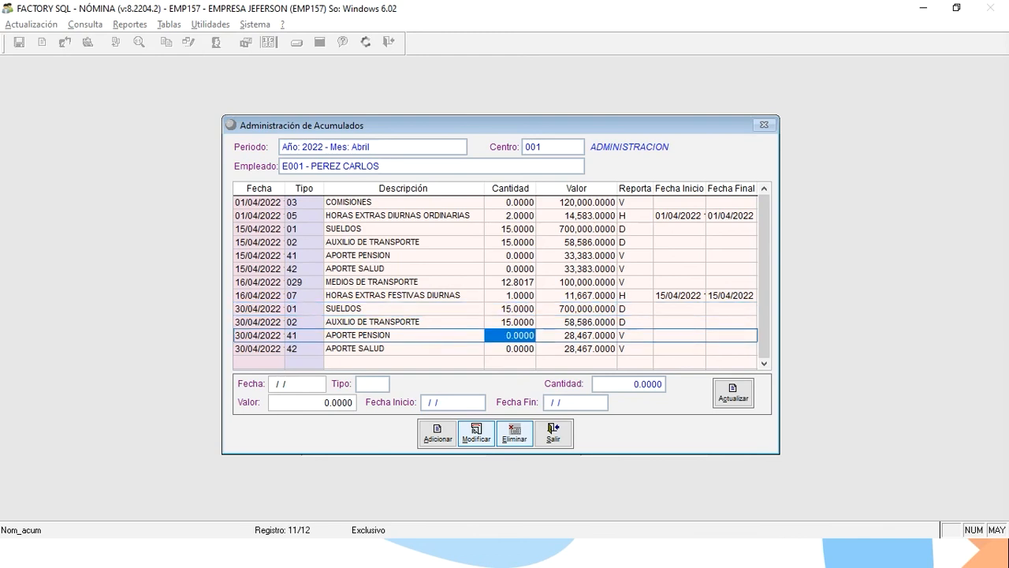
pyautogui.press('Right')
pyautogui.press('Left')
pyautogui.press('Down')
pyautogui.press('Right')
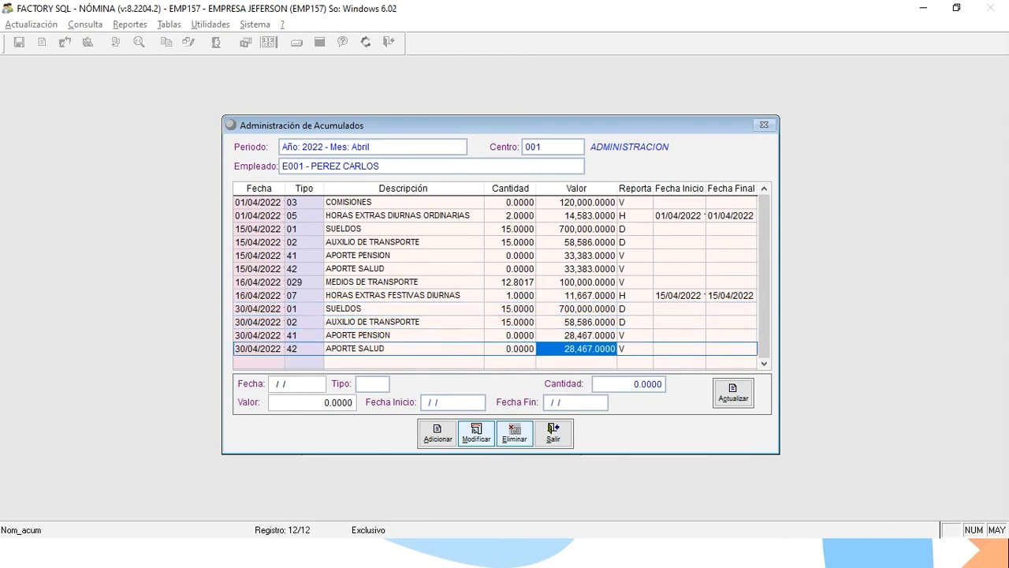
pyautogui.press('Up')
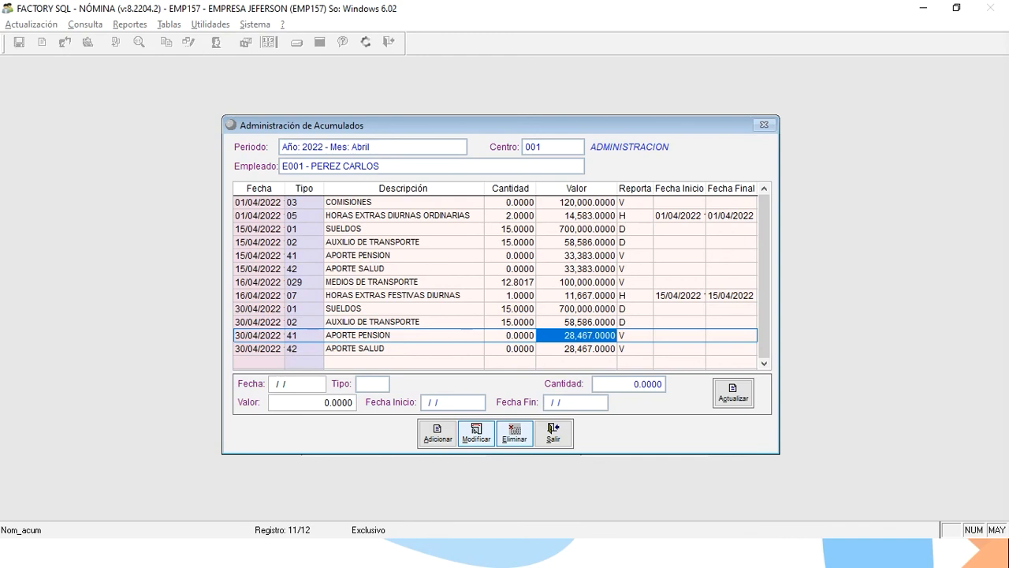
# Close Administración de Acumulados, Listado de Empleados and Periodos de Nómina Acumulada.
pyautogui.click(564, 431)
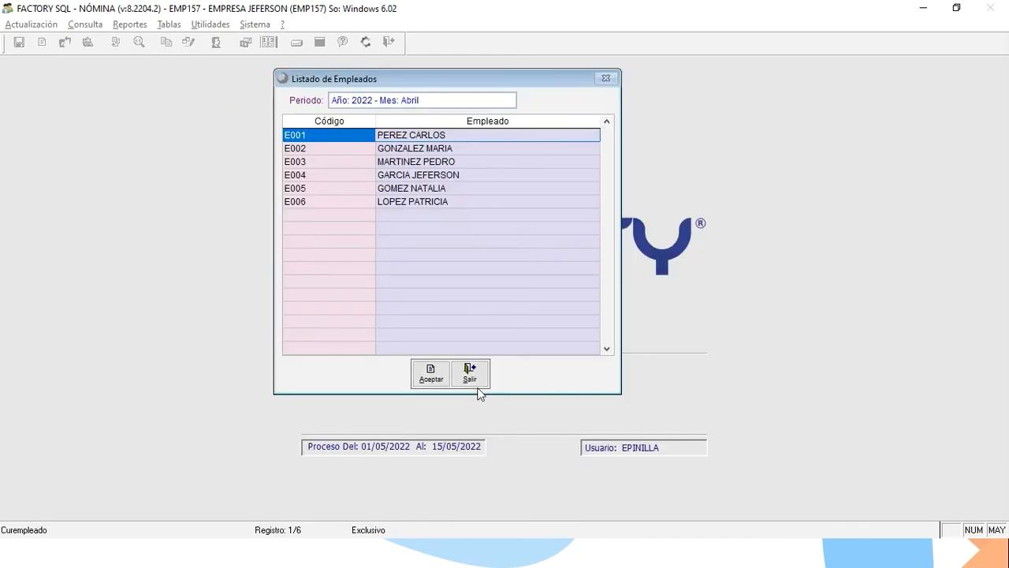
pyautogui.click(469, 378)
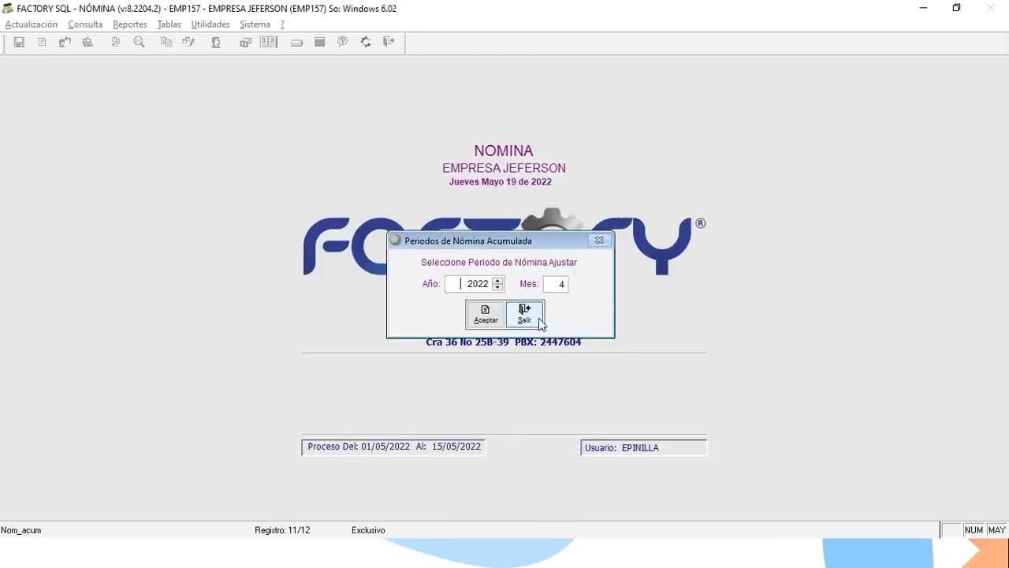
pyautogui.click(525, 315)
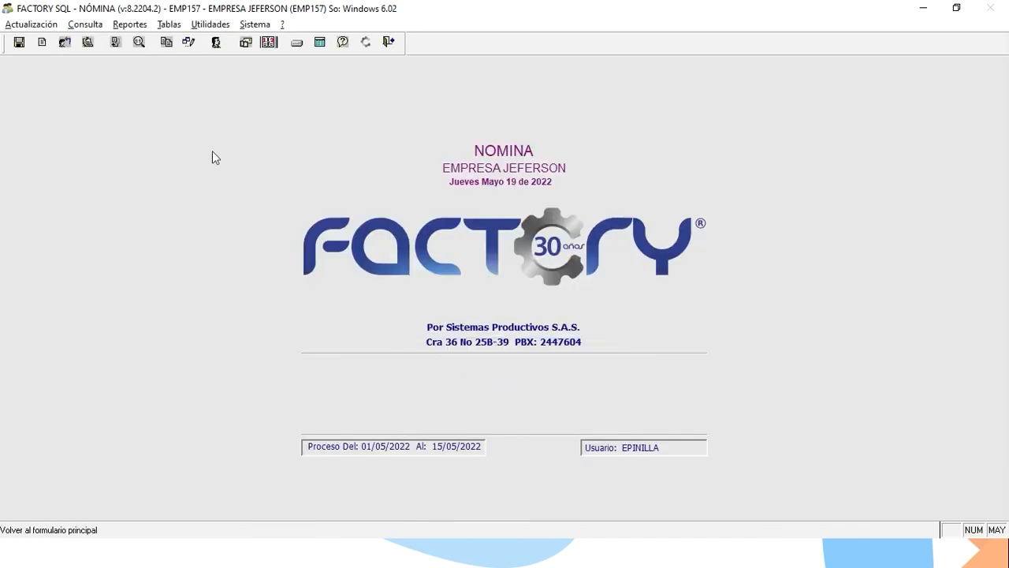
# Open Enviar Nómina Electrónica for the 30/04/2022 payroll and start an adjustment.
pyautogui.click(86, 24)
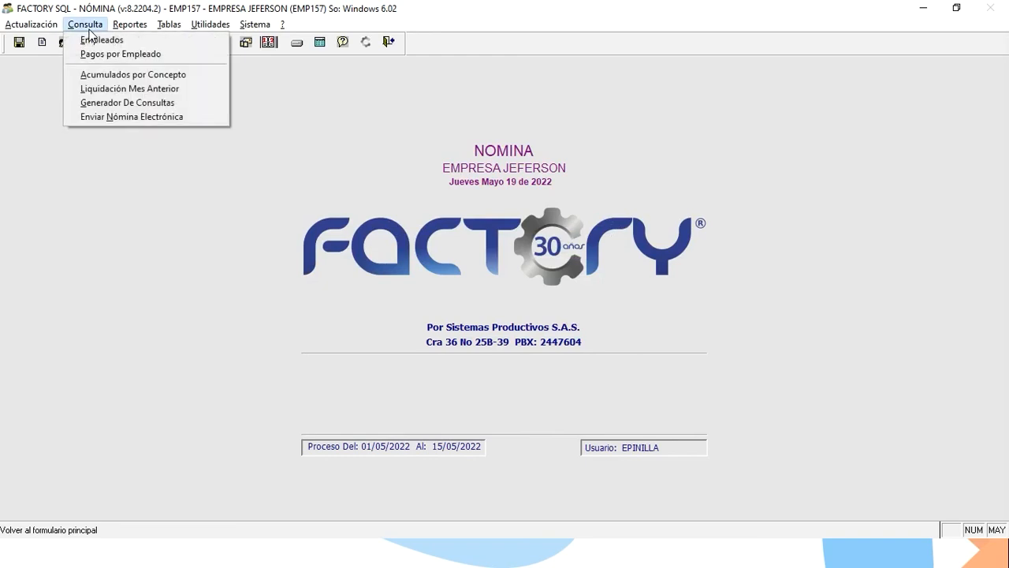
pyautogui.click(155, 118)
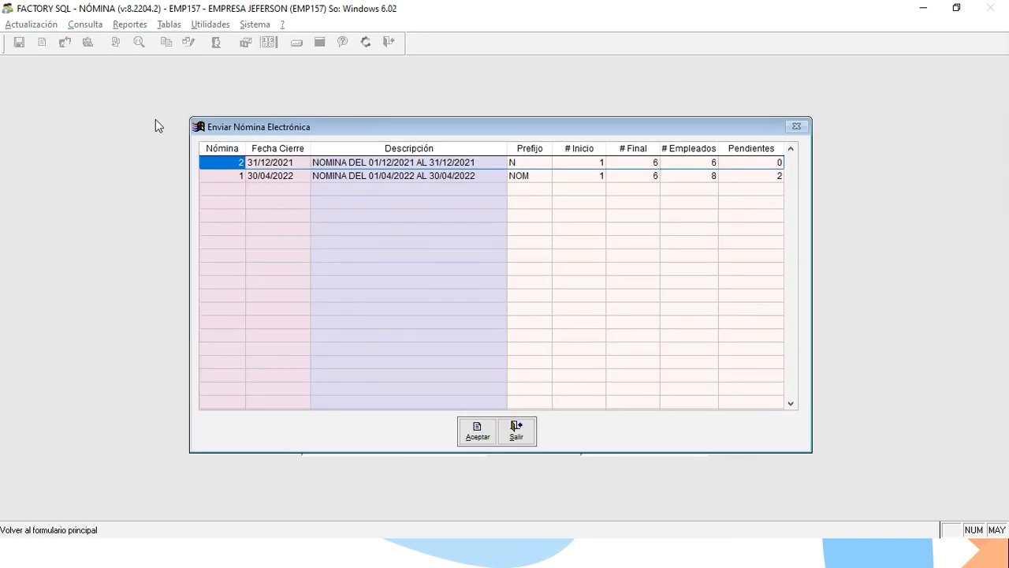
pyautogui.click(307, 176)
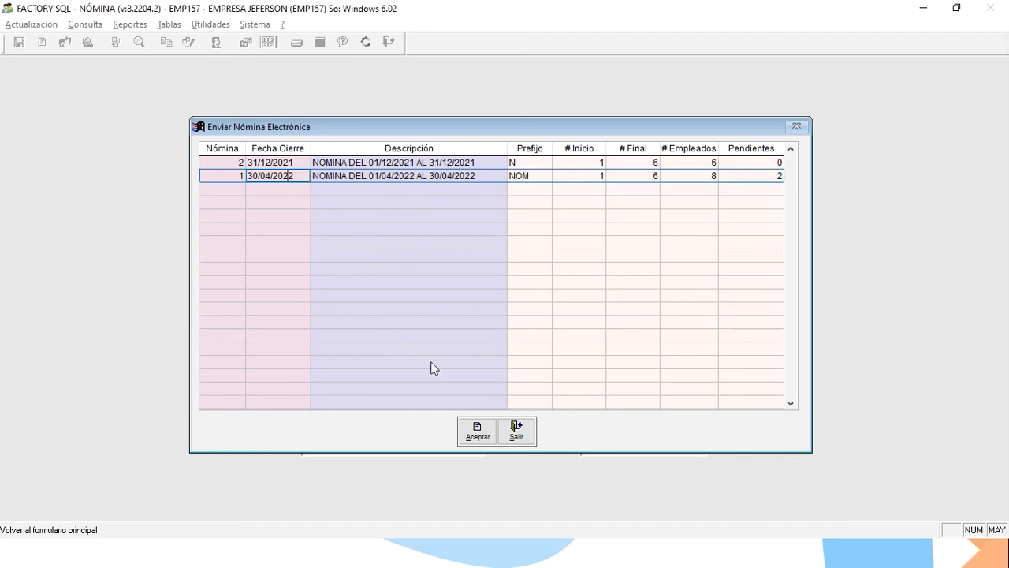
pyautogui.click(476, 427)
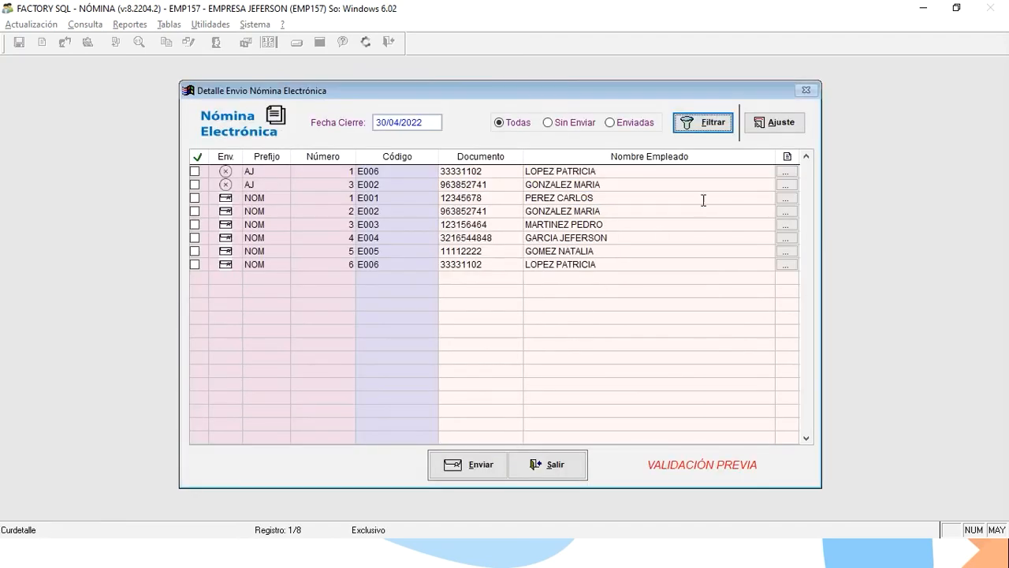
pyautogui.click(777, 123)
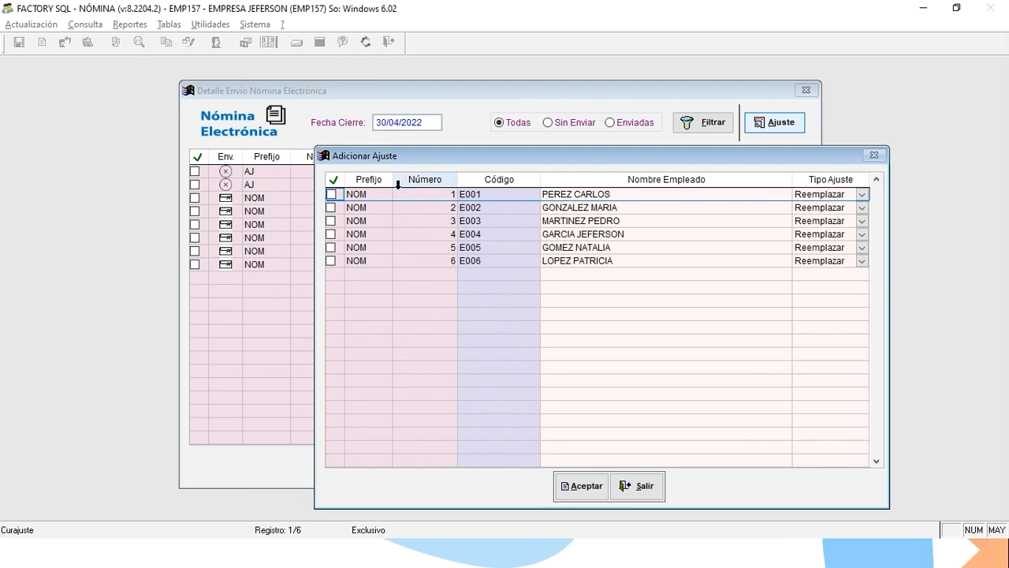
# Add a Reemplazar adjustment for E001's NOM document, creating AJ 4.
pyautogui.click(331, 194)
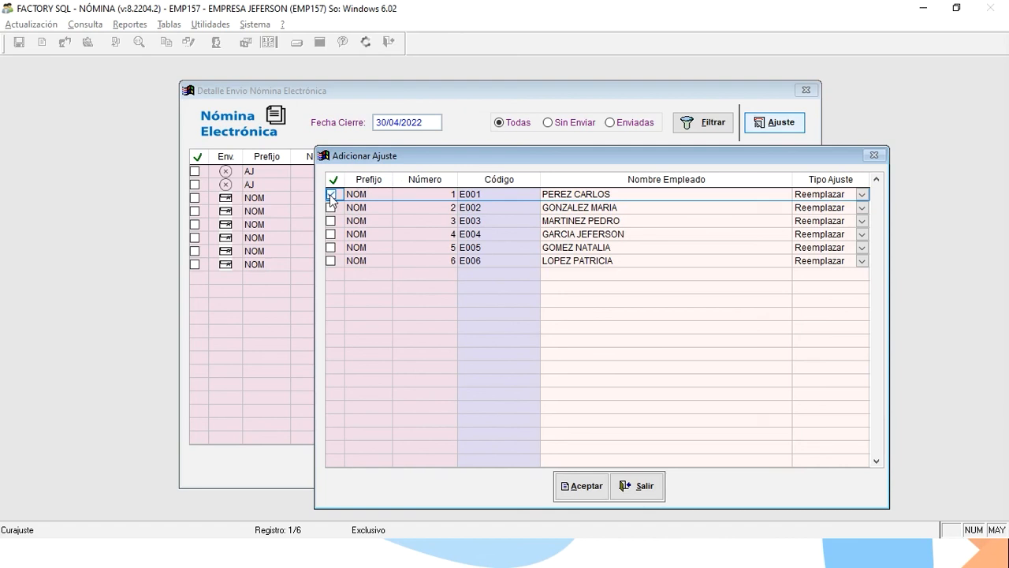
pyautogui.click(863, 195)
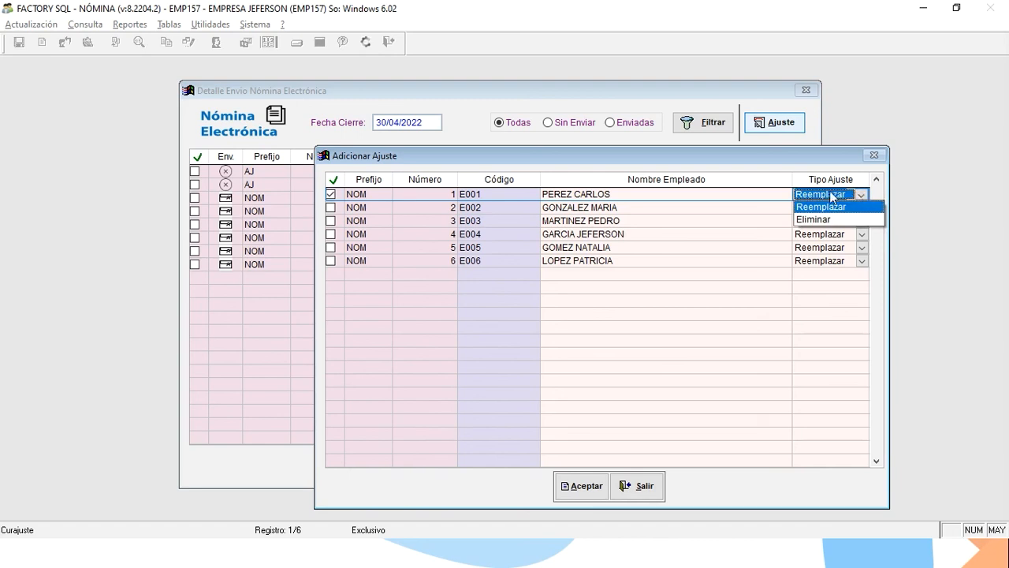
pyautogui.click(790, 167)
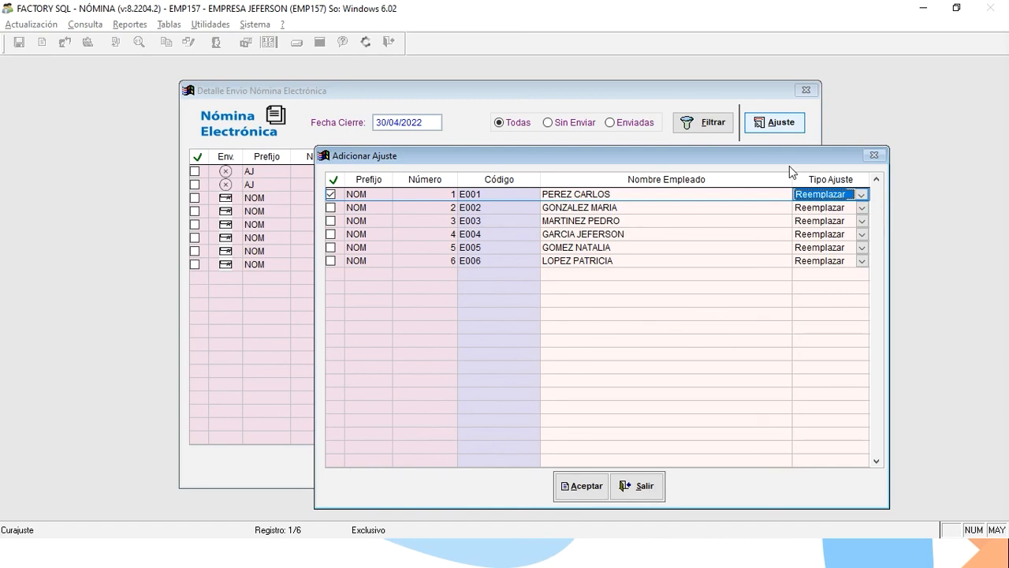
pyautogui.click(581, 485)
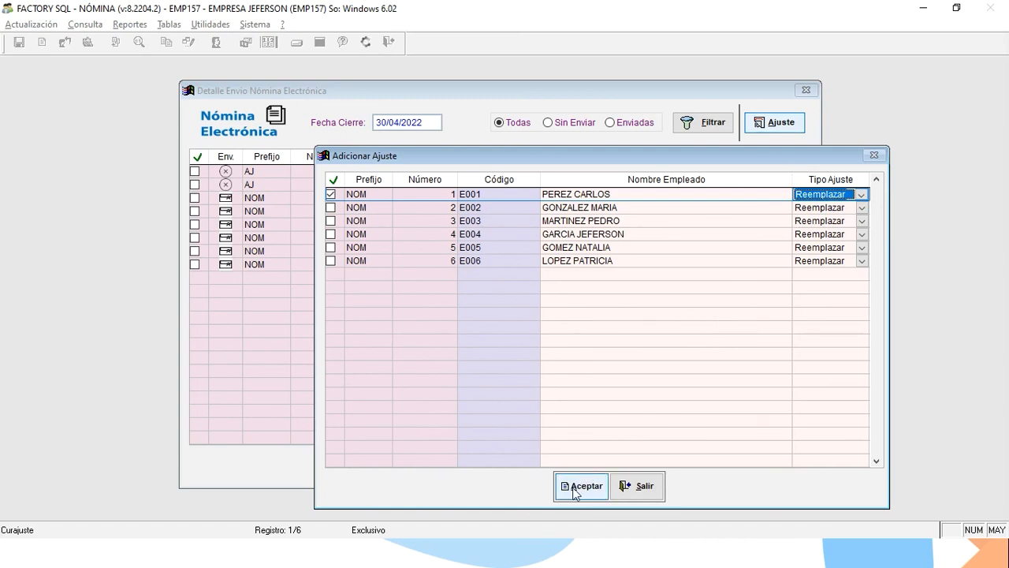
pyautogui.click(554, 326)
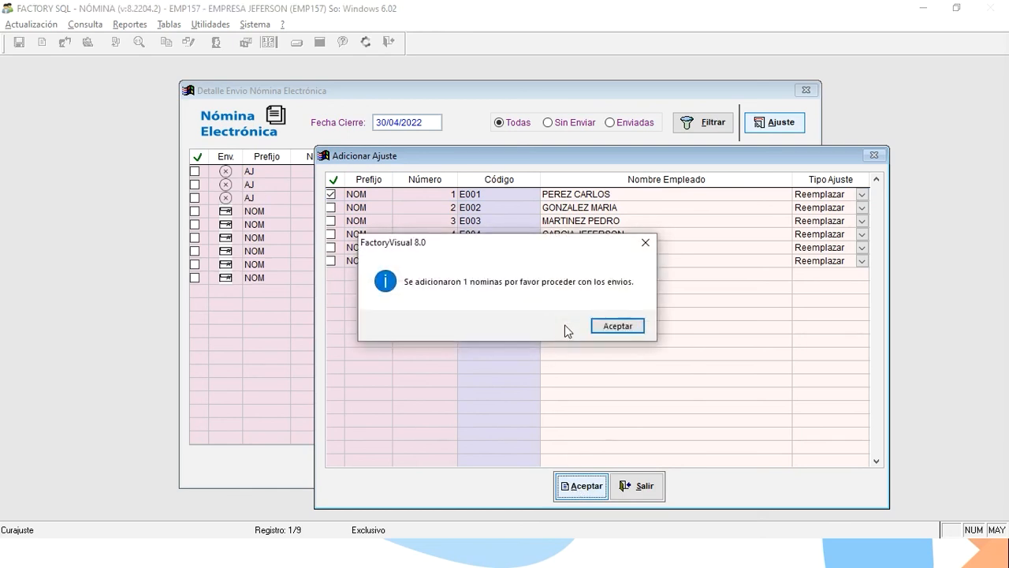
pyautogui.click(615, 327)
pyautogui.click(322, 197)
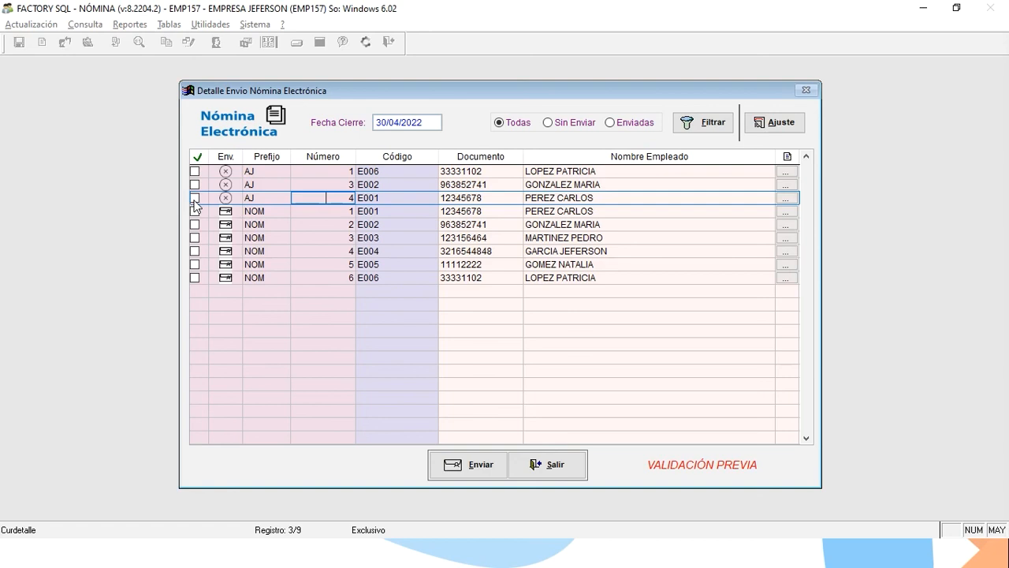
# Compare E001's NOM and AJ 4 rows, then advance to the Validación slide.
pyautogui.click(252, 213)
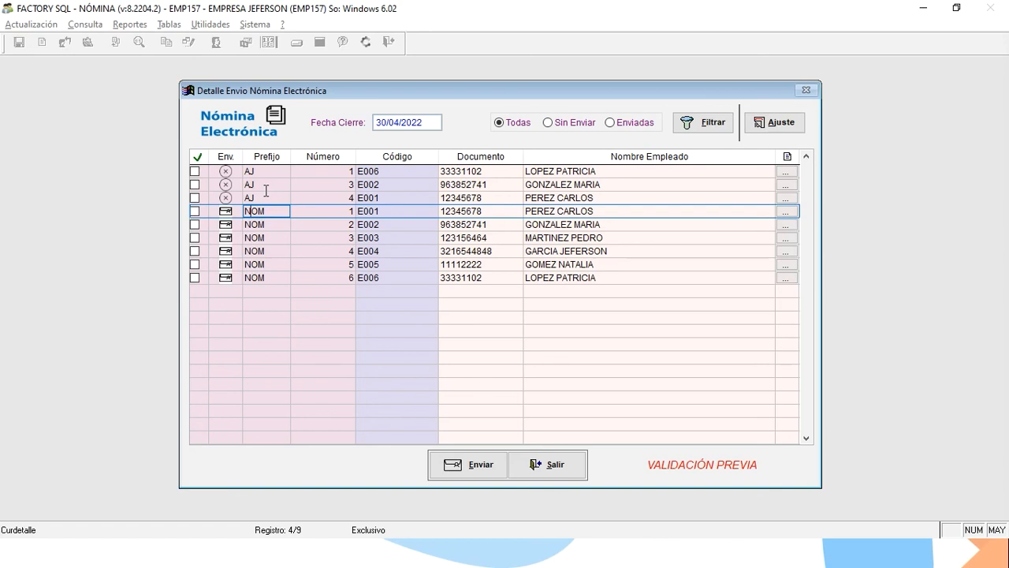
pyautogui.click(268, 197)
pyautogui.press('Down')
pyautogui.press('Up')
pyautogui.press('Right')
pyautogui.press('Right')
pyautogui.press('Right')
pyautogui.press('Right')
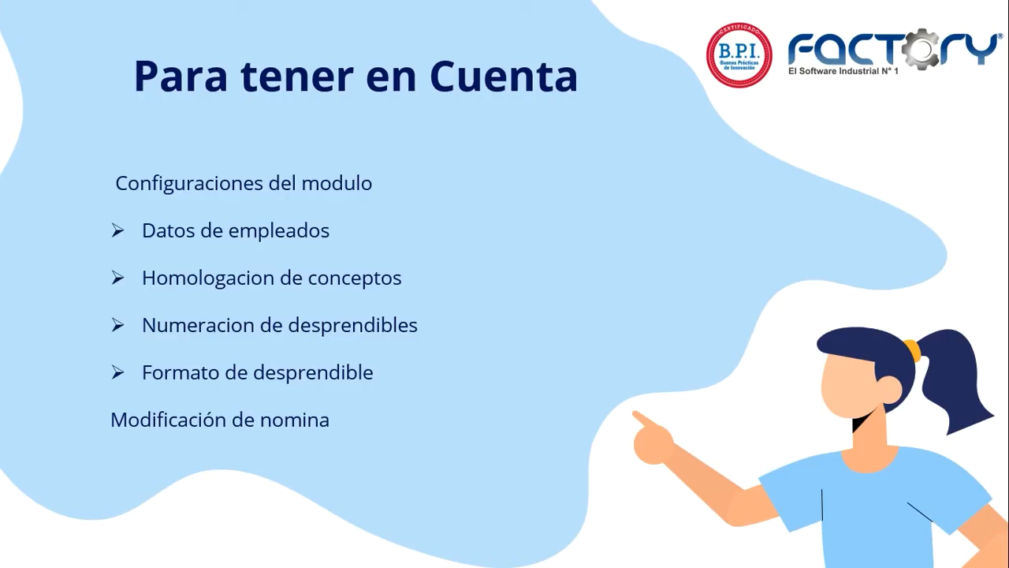
pyautogui.press('Right')
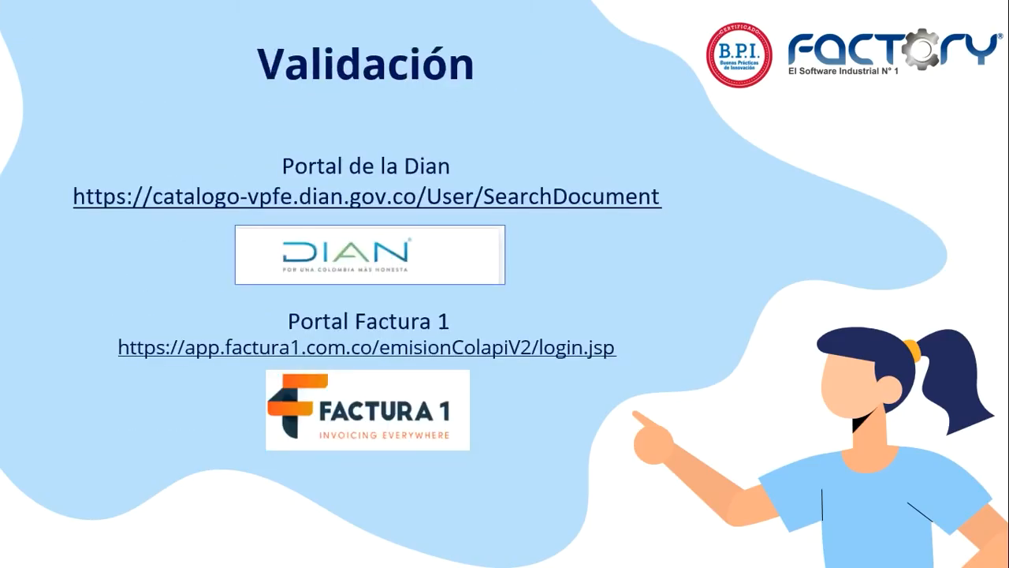
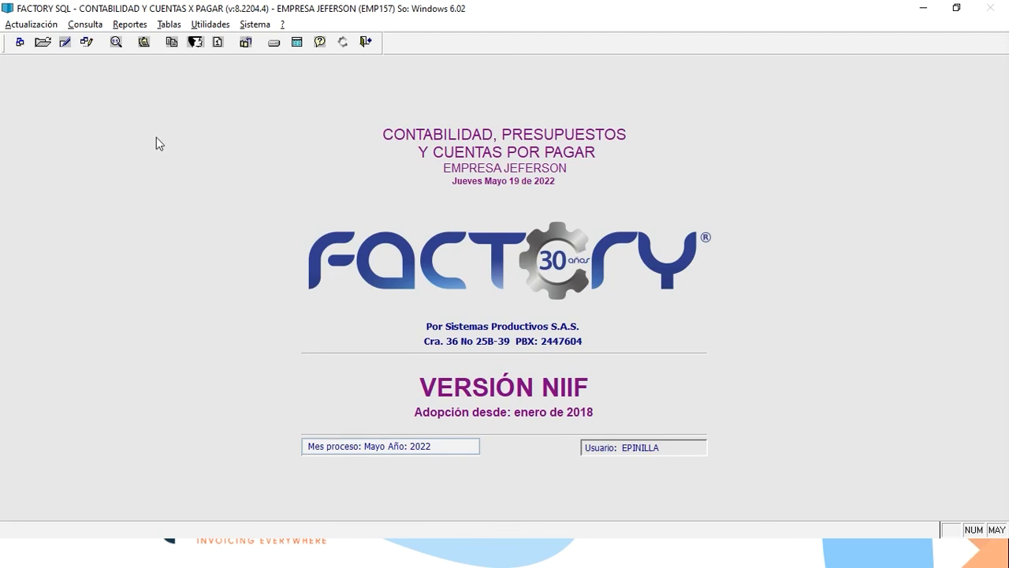
# Open the Comprobantes table, look up voucher code DS and start creating it.
pyautogui.click(129, 28)
pyautogui.click(161, 25)
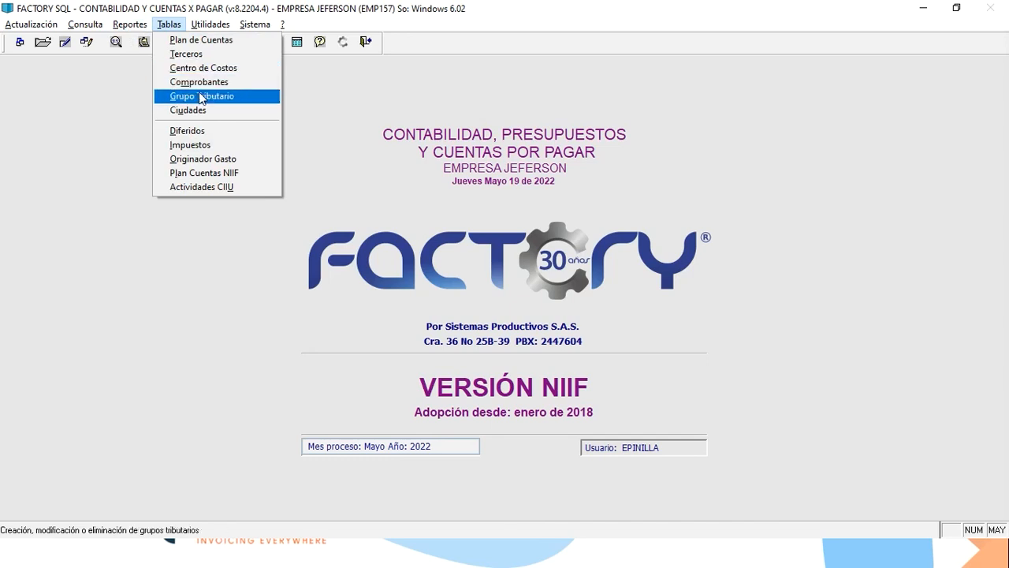
pyautogui.click(202, 82)
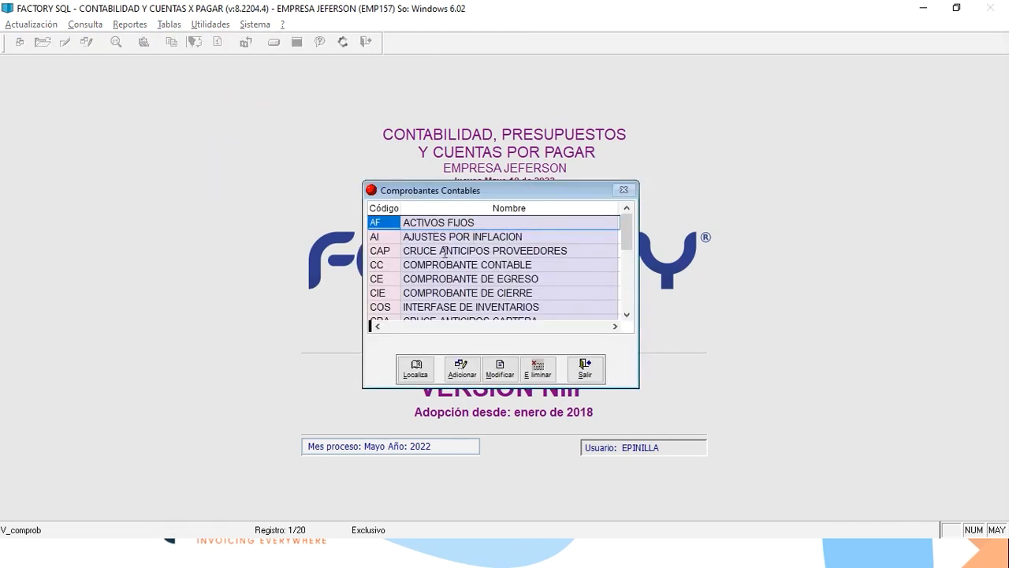
pyautogui.click(407, 370)
pyautogui.write('DS')
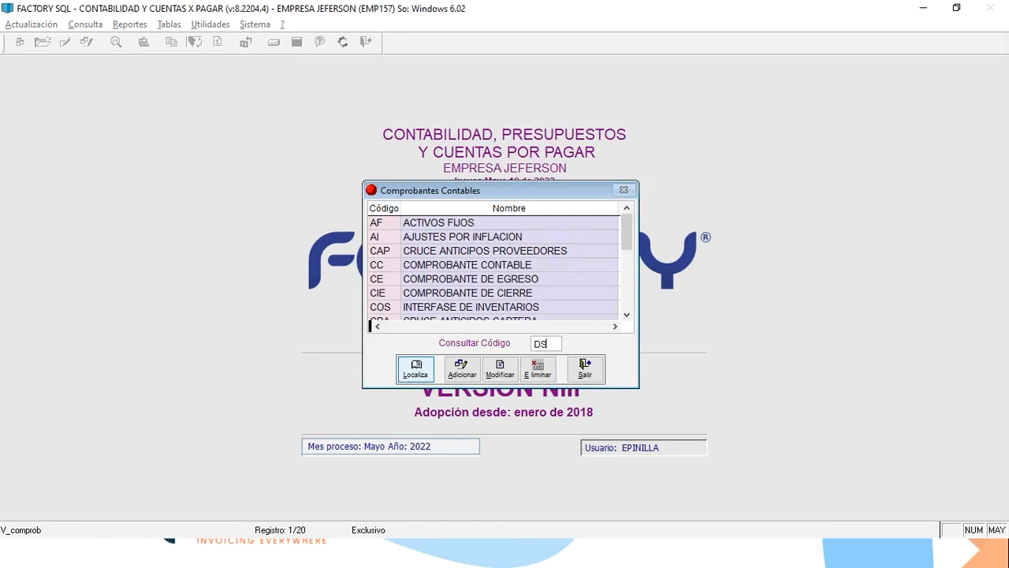
pyautogui.press('Return')
pyautogui.click(460, 367)
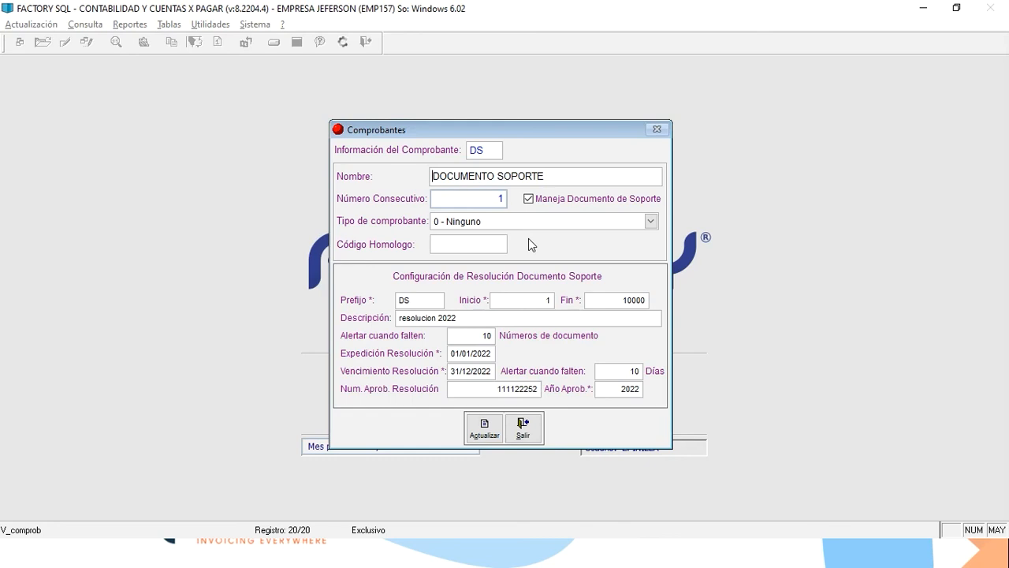
# Save voucher DS 'DOCUMENTO SOPORTE' with its 1–10000 resolution and close the vouchers form.
pyautogui.click(489, 427)
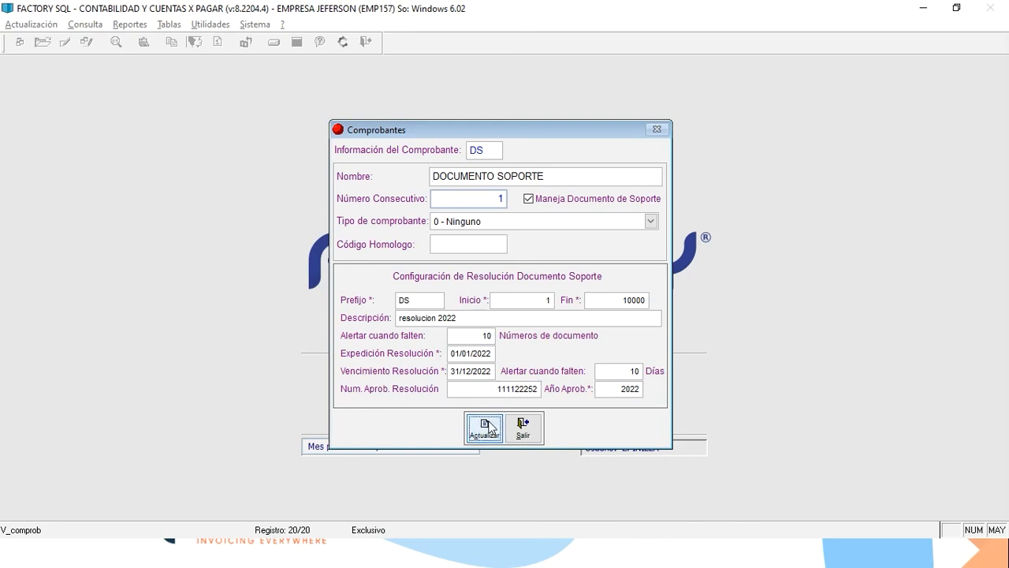
pyautogui.click(588, 376)
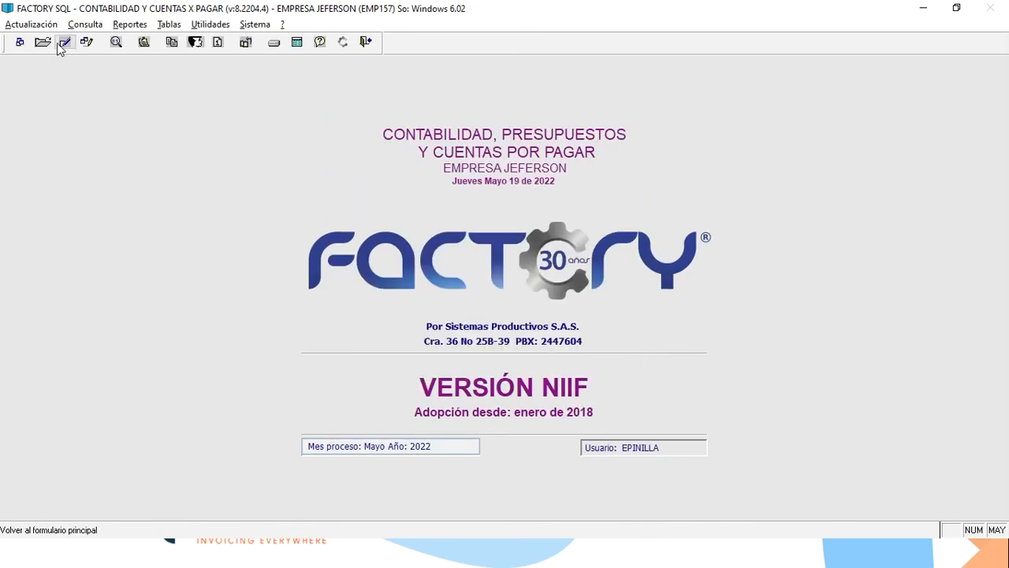
pyautogui.click(31, 24)
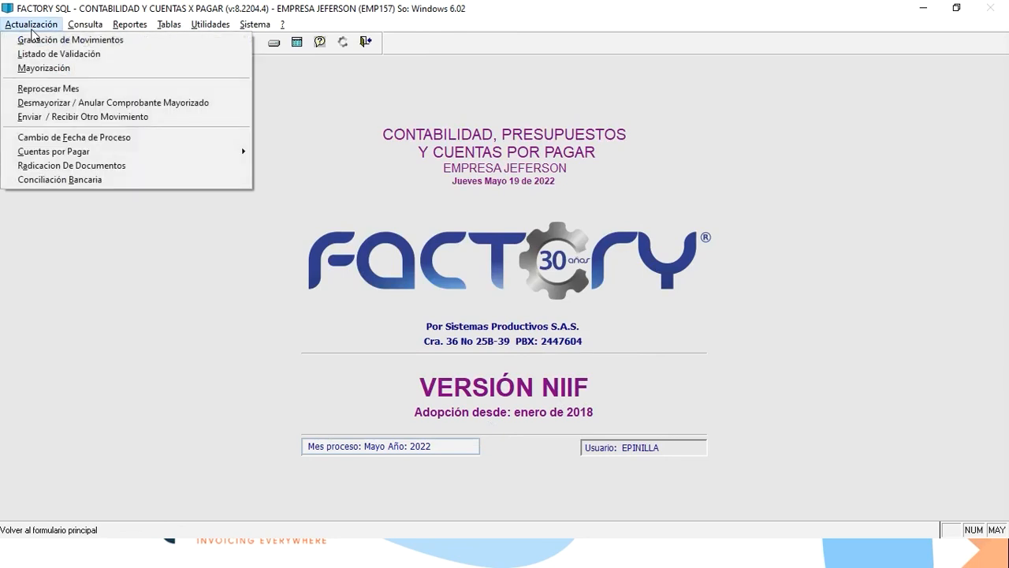
pyautogui.click(55, 103)
pyautogui.write('DS')
pyautogui.press('Return')
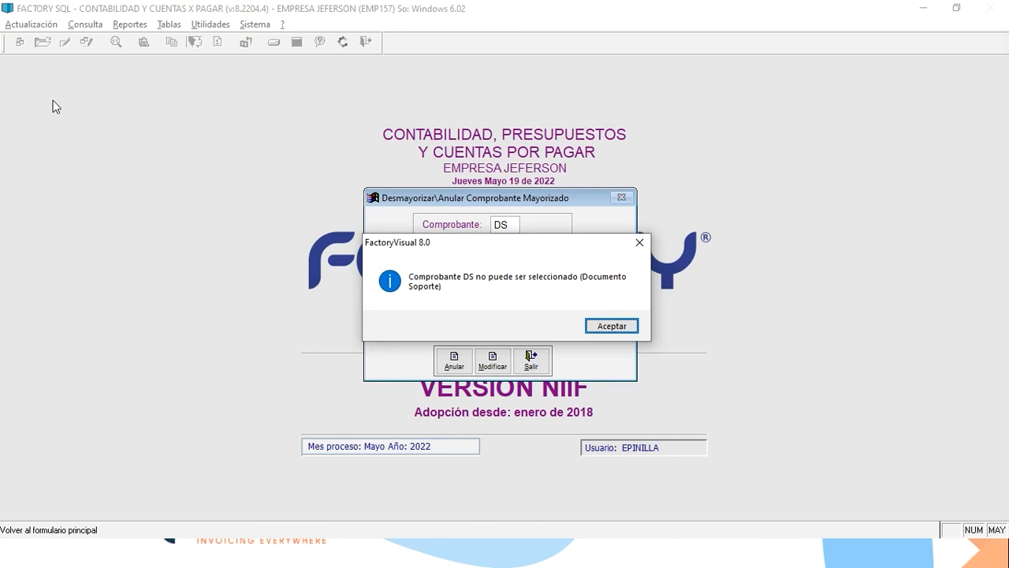
pyautogui.press('Return')
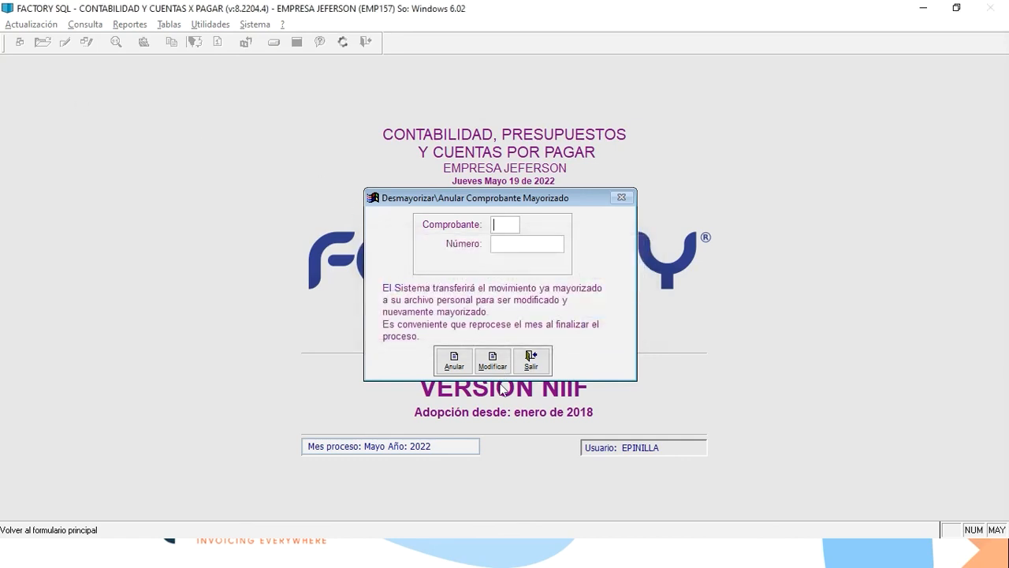
pyautogui.click(530, 360)
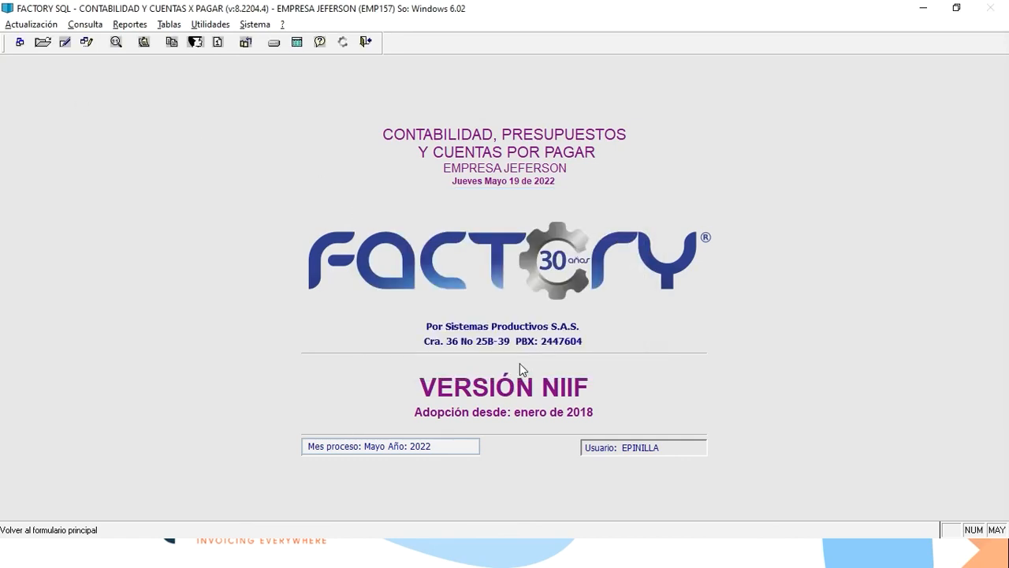
pyautogui.press('alt')
pyautogui.press('Down')
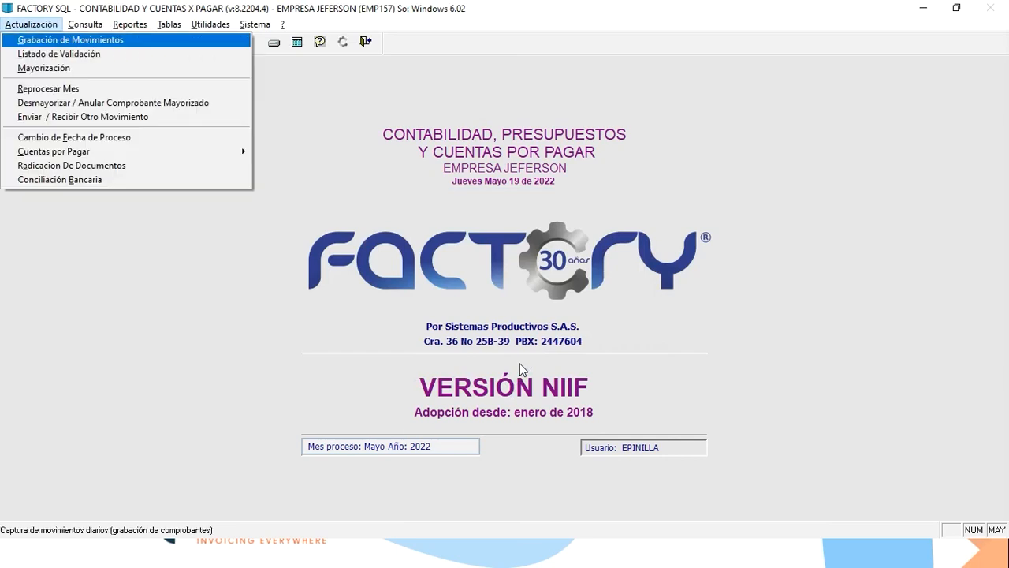
# Begin a DS 'DOCUMENTO SOPORTE' movement numbered 2, dated 19/05/2022, in Grabación de Movimientos.
pyautogui.press('Escape')
pyautogui.press('Escape')
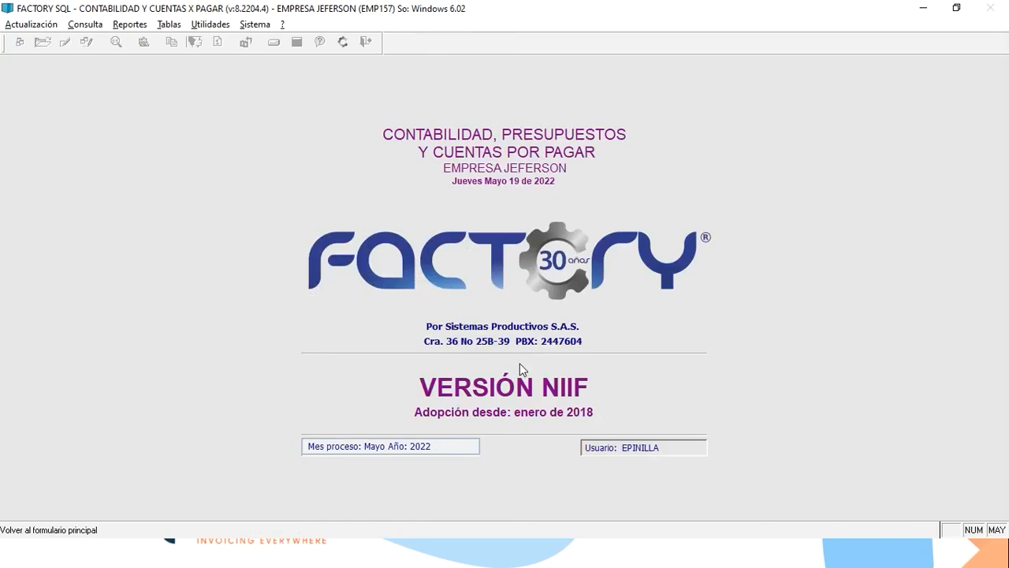
pyautogui.hotkey('alt', 'Tab')
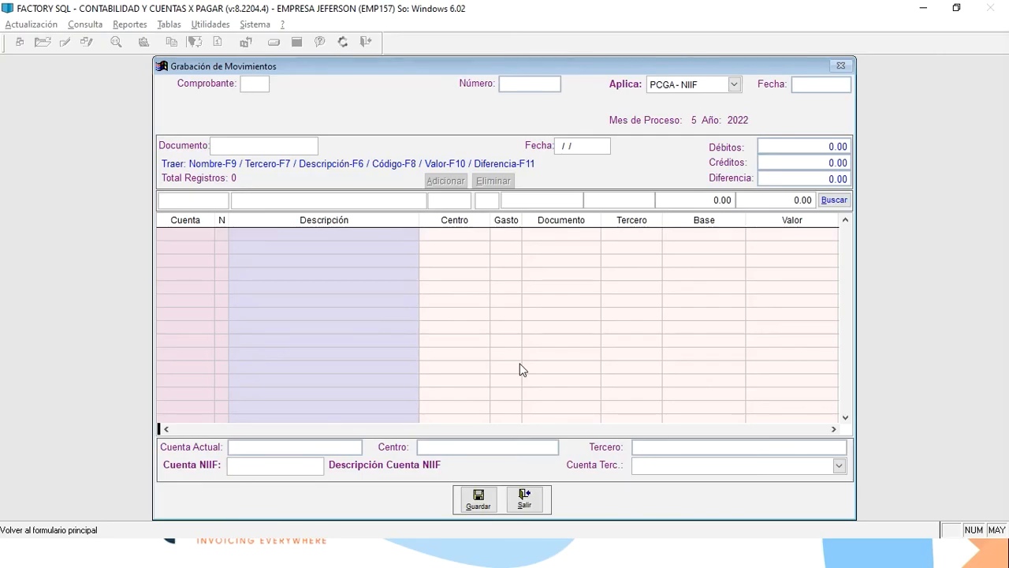
pyautogui.write('DS')
pyautogui.press('Return')
pyautogui.press('BackSpace')
pyautogui.write('2')
pyautogui.press('Return')
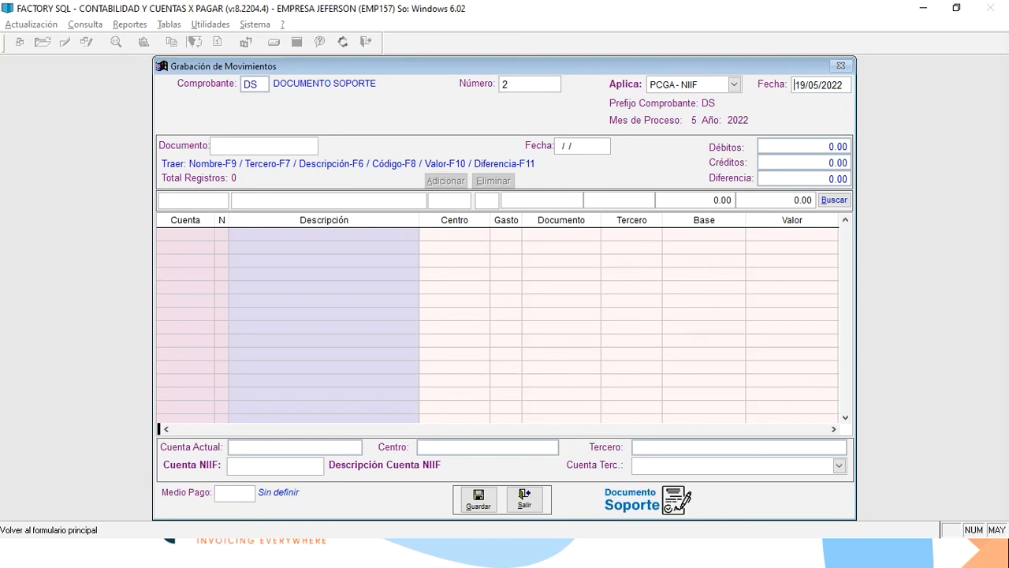
# Enter the first line on account 233595 'OTROS', nature C, described 'SOPORTE'.
pyautogui.press('Return')
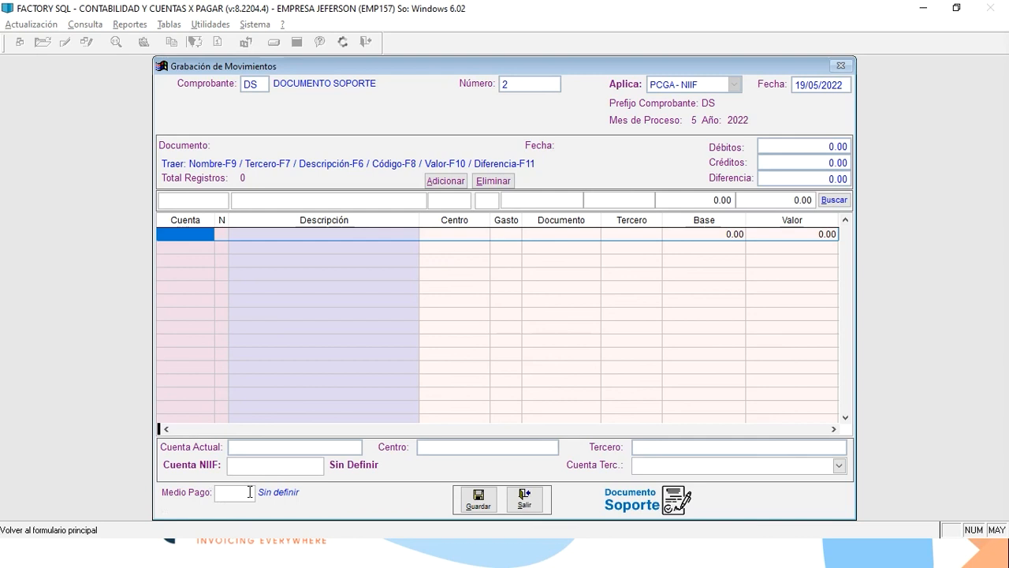
pyautogui.write('233595')
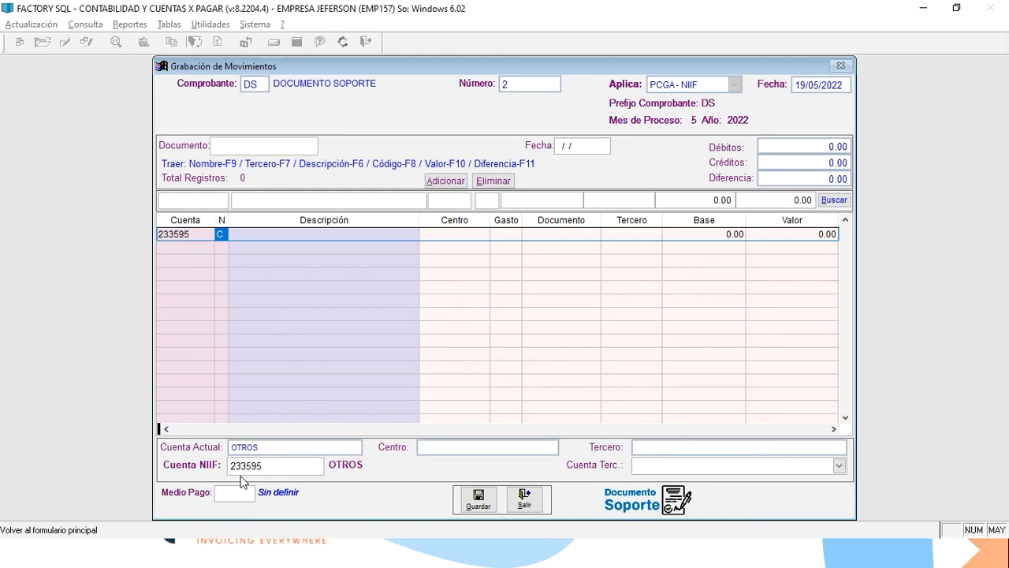
pyautogui.press('Return')
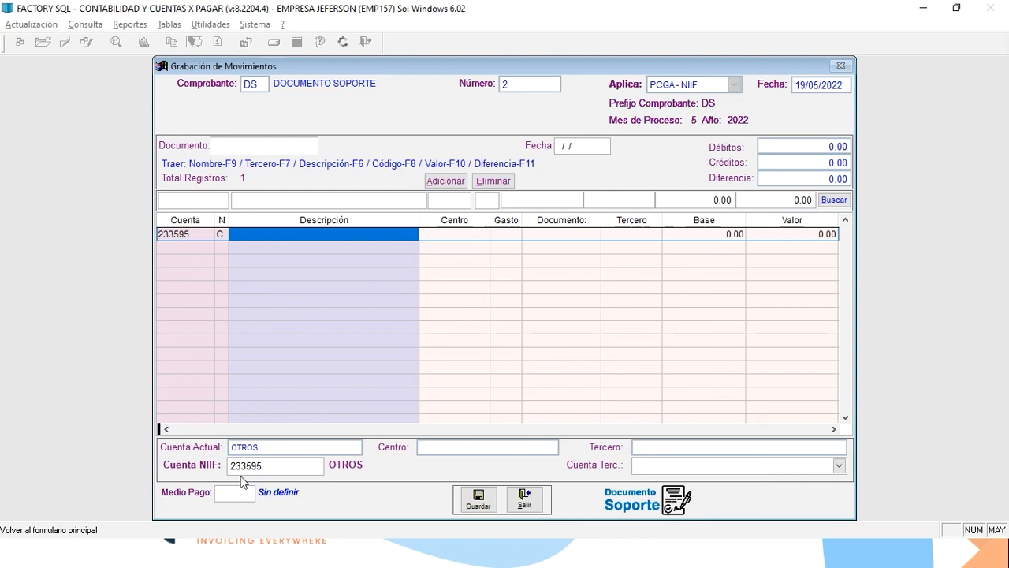
pyautogui.write('SOPORTE')
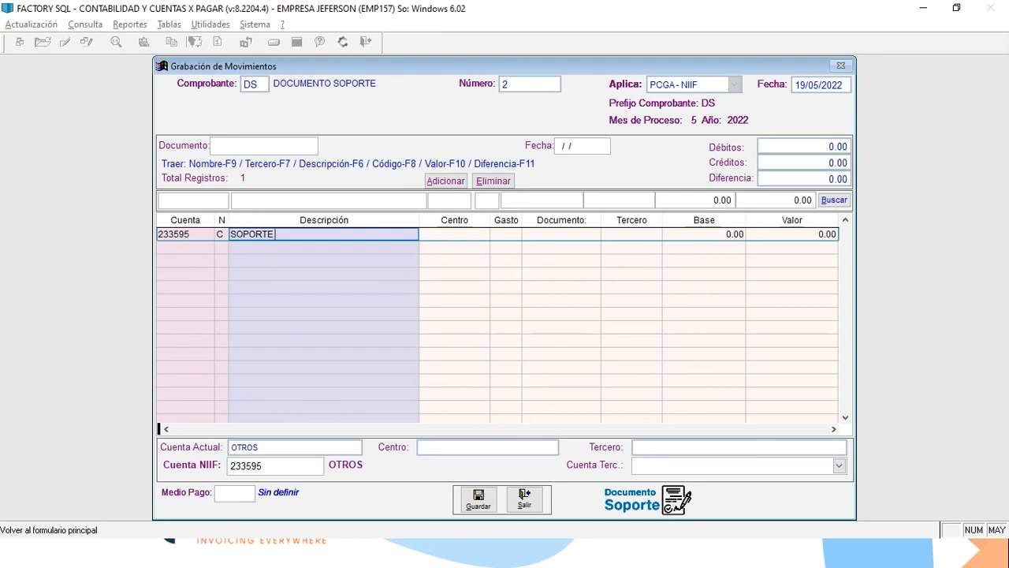
pyautogui.click(244, 492)
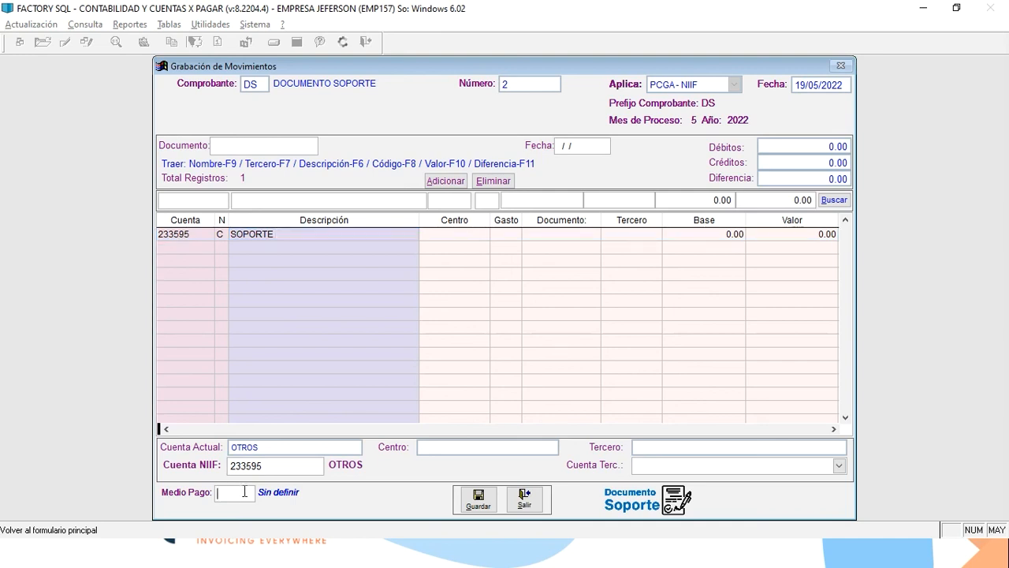
# Pick Consignación bancaria (42) from the Medios de Pago lookup as the payment method.
pyautogui.write('+')
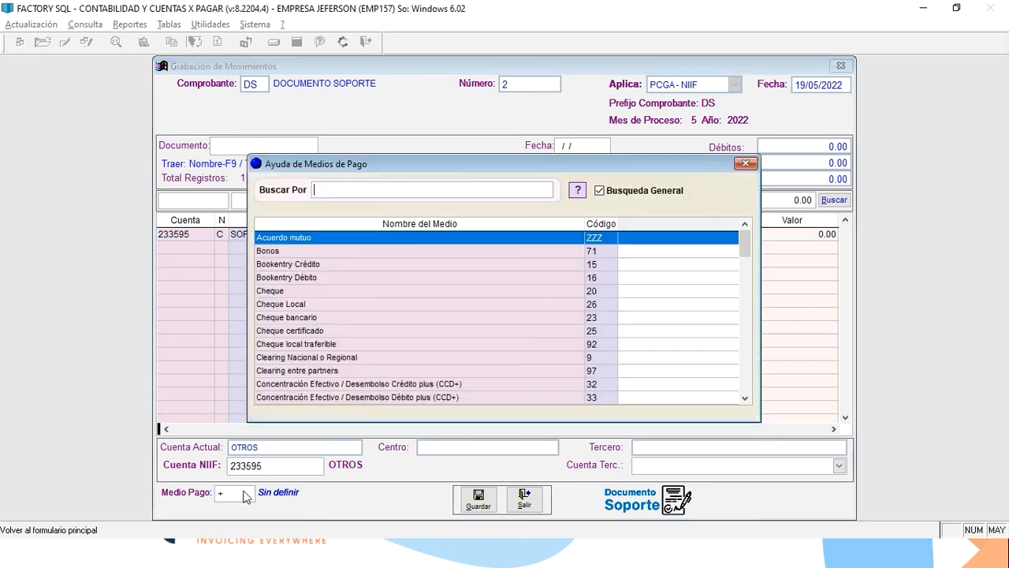
pyautogui.press('Down')
pyautogui.press('Down')
pyautogui.press('Up')
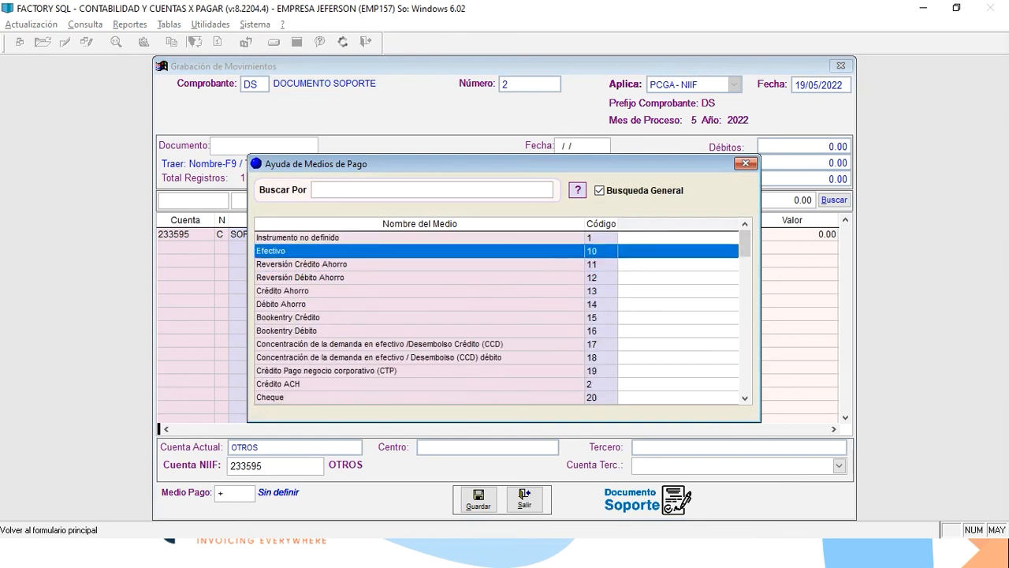
pyautogui.press('Up')
pyautogui.press('Down')
pyautogui.press('Down')
pyautogui.press('Down')
pyautogui.press('Down')
pyautogui.press('Down')
pyautogui.press('Down')
pyautogui.press('Down')
pyautogui.press('Down')
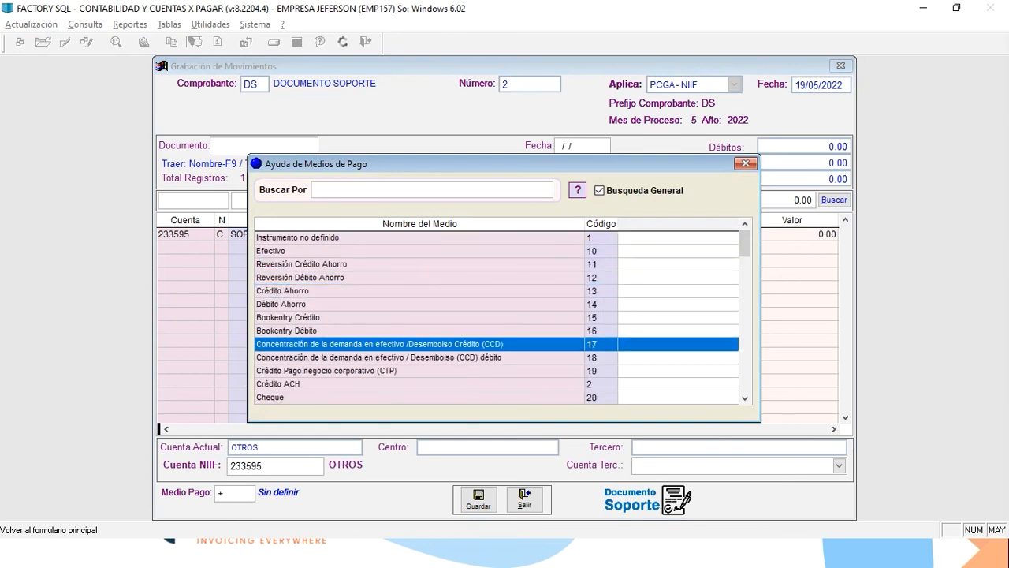
pyautogui.press('Down')
pyautogui.press('Up')
pyautogui.press('Down')
pyautogui.press('Down')
pyautogui.press('Down')
pyautogui.press('Down')
pyautogui.press('Down')
pyautogui.press('Down')
pyautogui.press('Down')
pyautogui.press('Down')
pyautogui.press('Down')
pyautogui.press('Down')
pyautogui.press('Down')
pyautogui.press('Down')
pyautogui.press('Down')
pyautogui.press('Down')
pyautogui.press('Down')
pyautogui.press('Down')
pyautogui.press('Down')
pyautogui.press('Down')
pyautogui.press('Down')
pyautogui.press('Down')
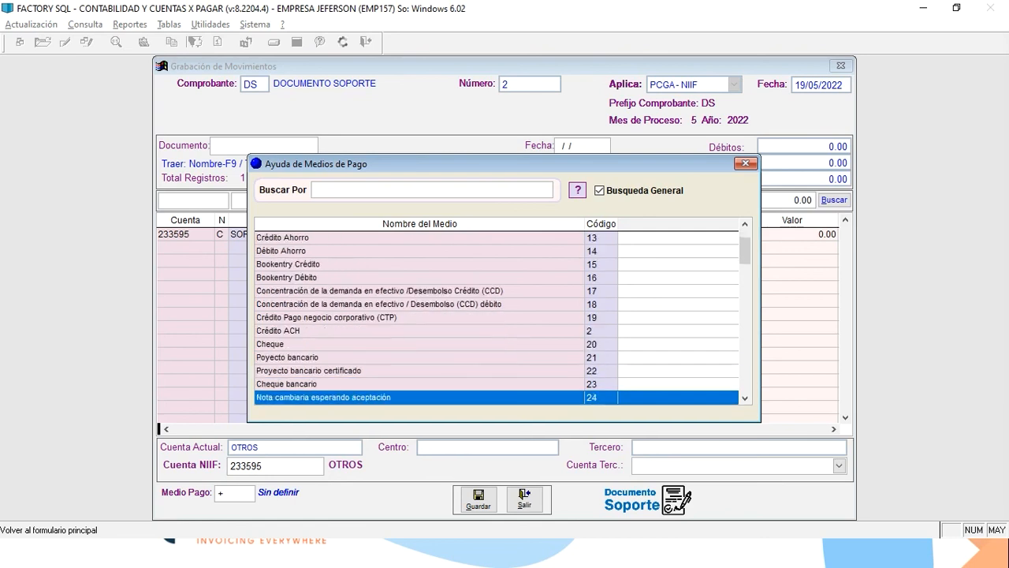
pyautogui.press('Up')
pyautogui.press('Up')
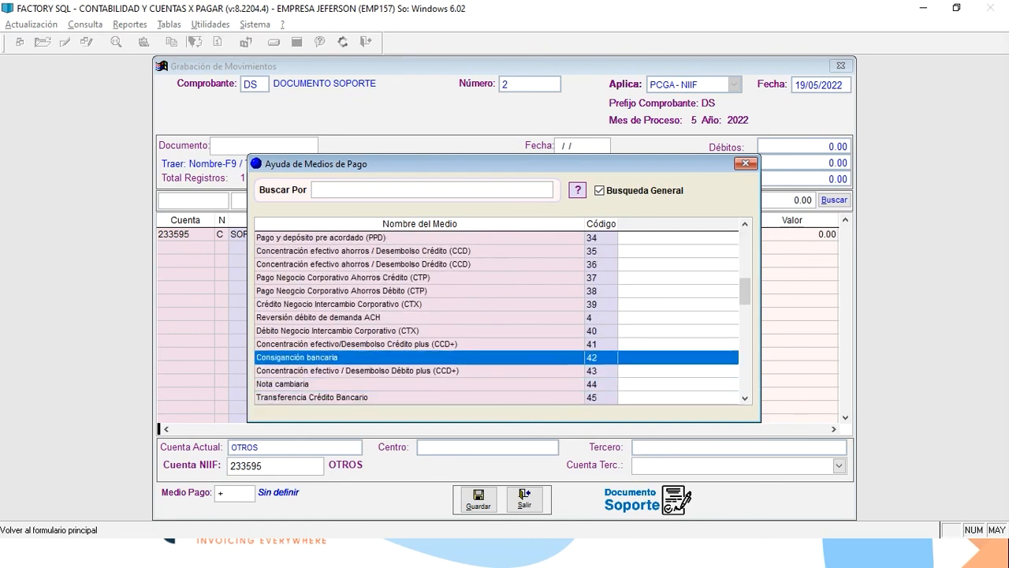
pyautogui.press('Return')
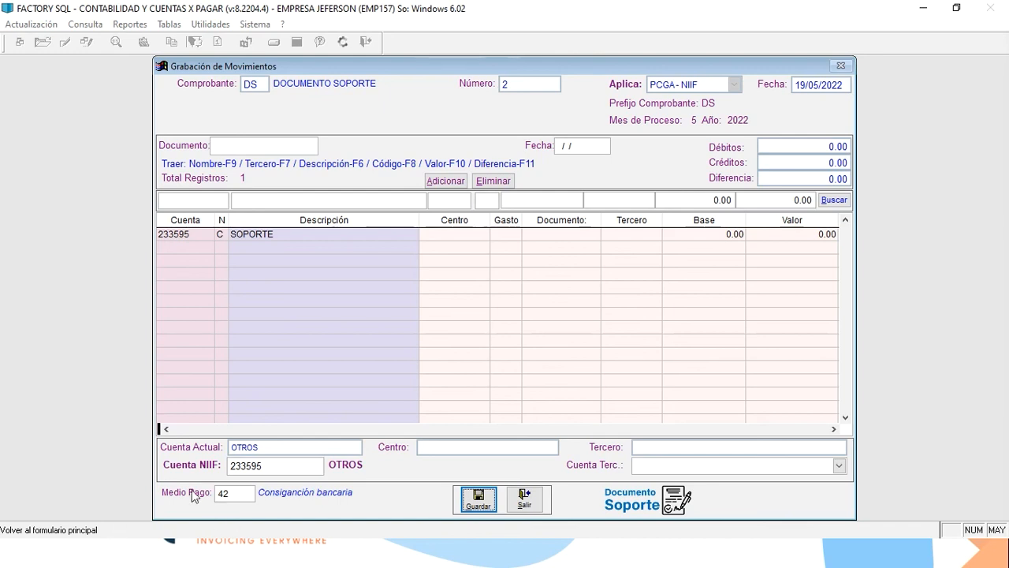
# Close the movement and check the unsent DS document dated 19/05/2022 in Consultas de Documento Soporte Equivalente.
pyautogui.click(523, 507)
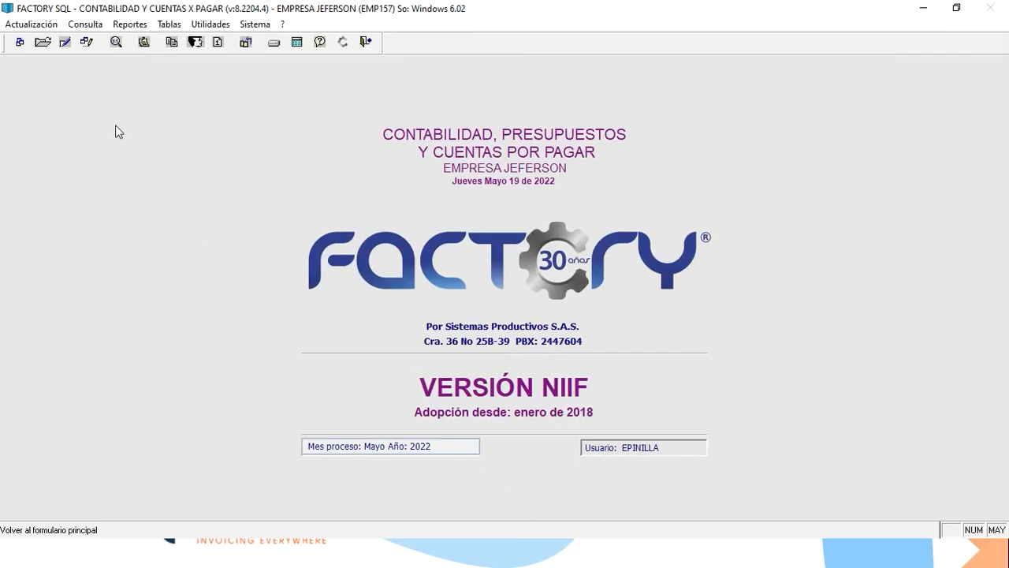
pyautogui.click(85, 24)
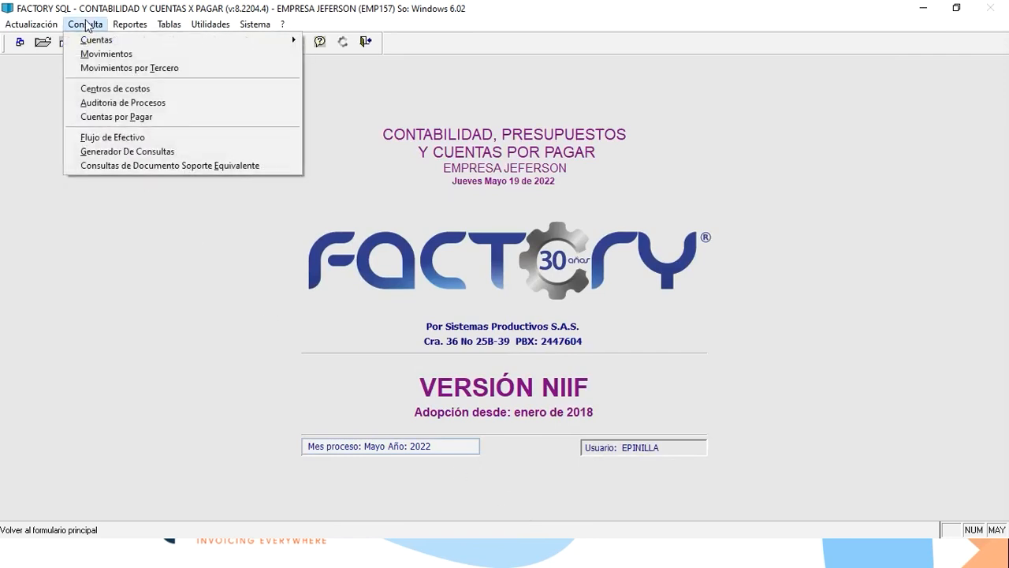
pyautogui.click(93, 168)
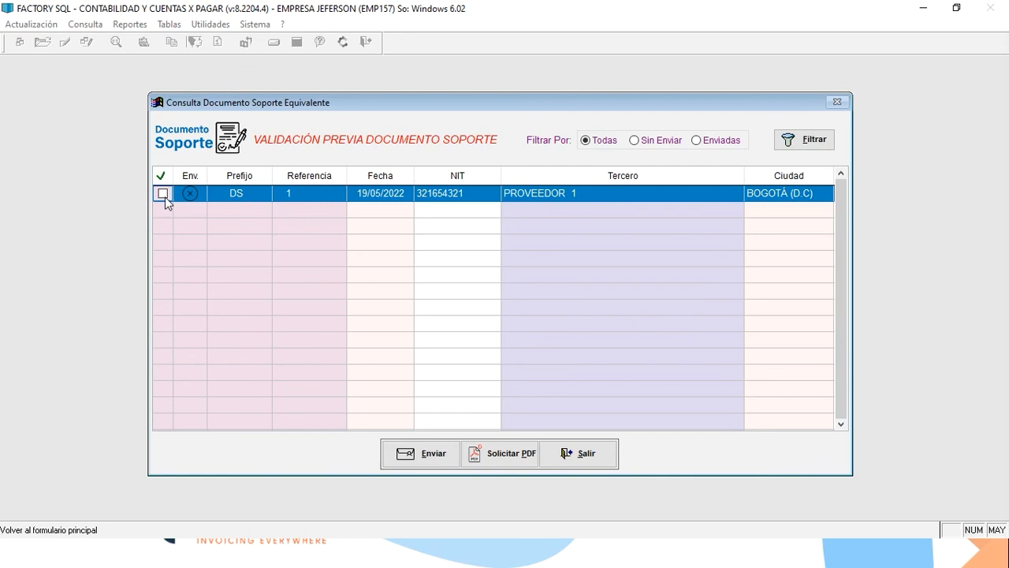
pyautogui.hotkey('alt', 'Tab')
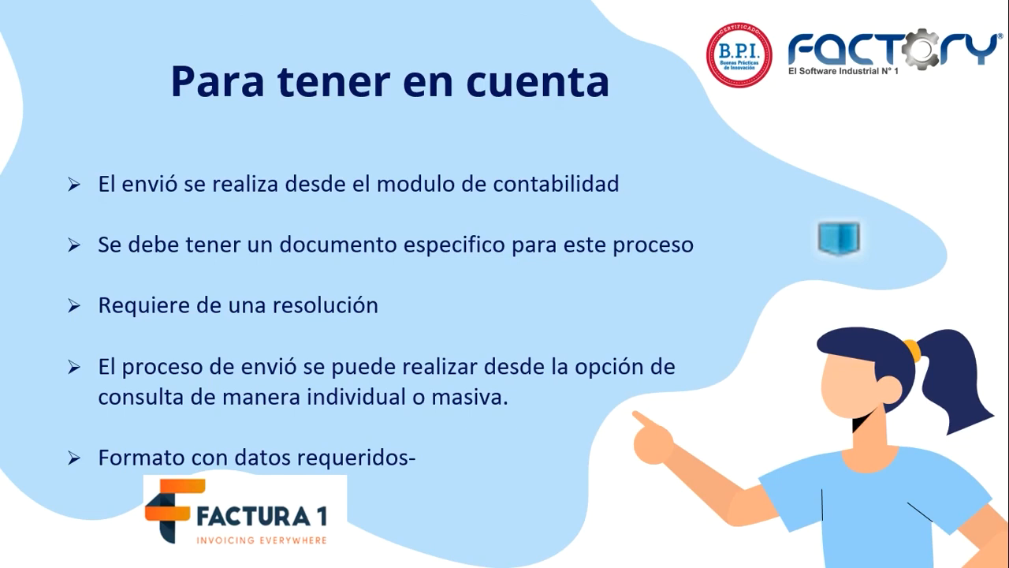